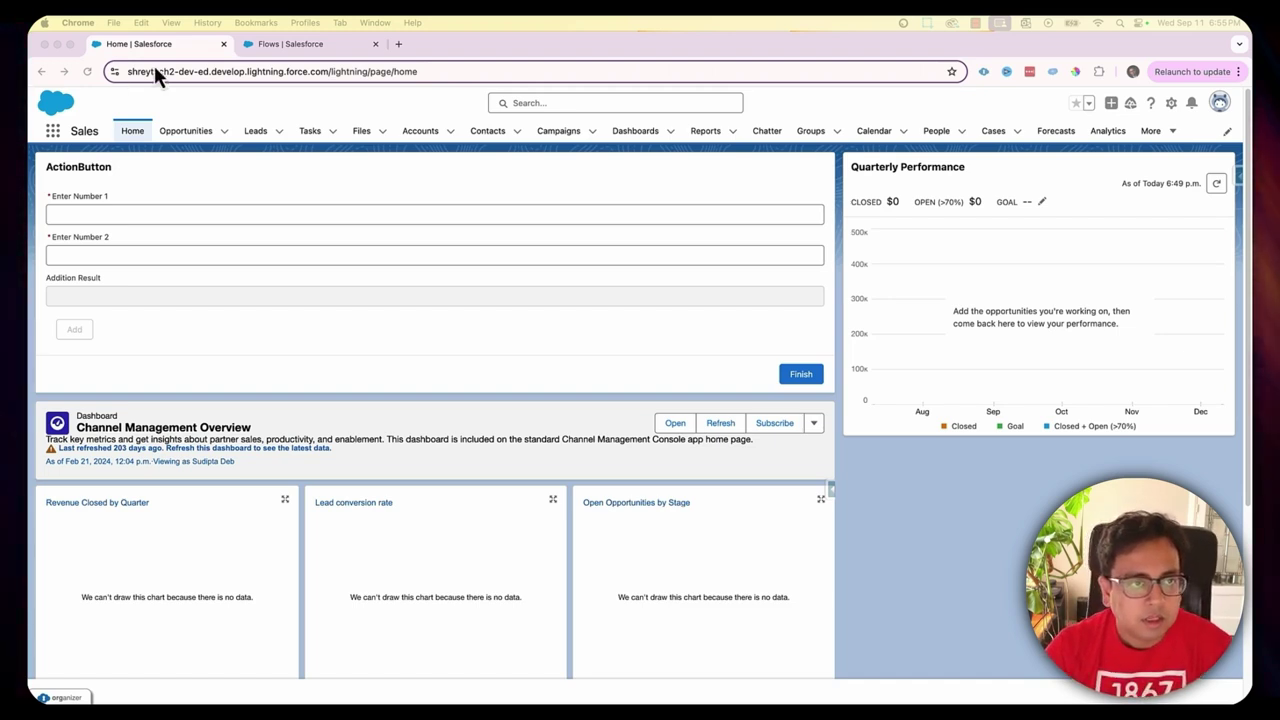
Step: Create a new Autolaunched Flow (No Trigger) from scratch from the Flows setup page
left_click(286, 43)
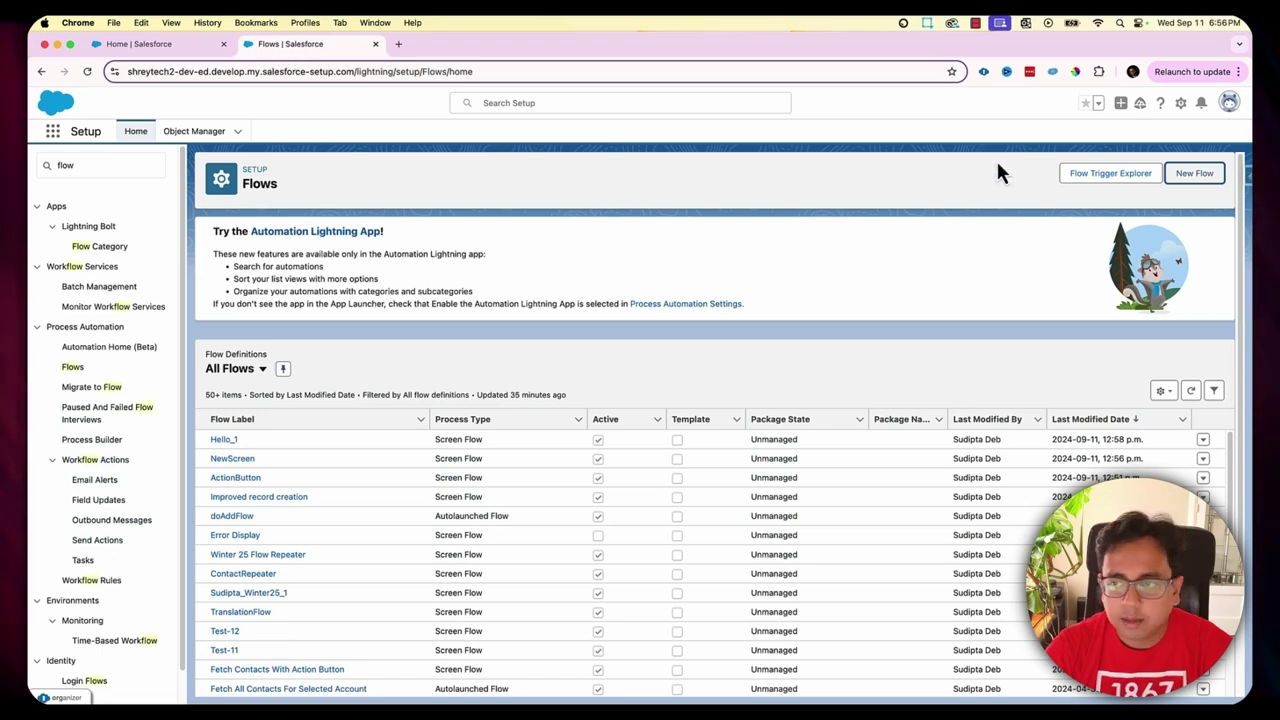
left_click(1180, 170)
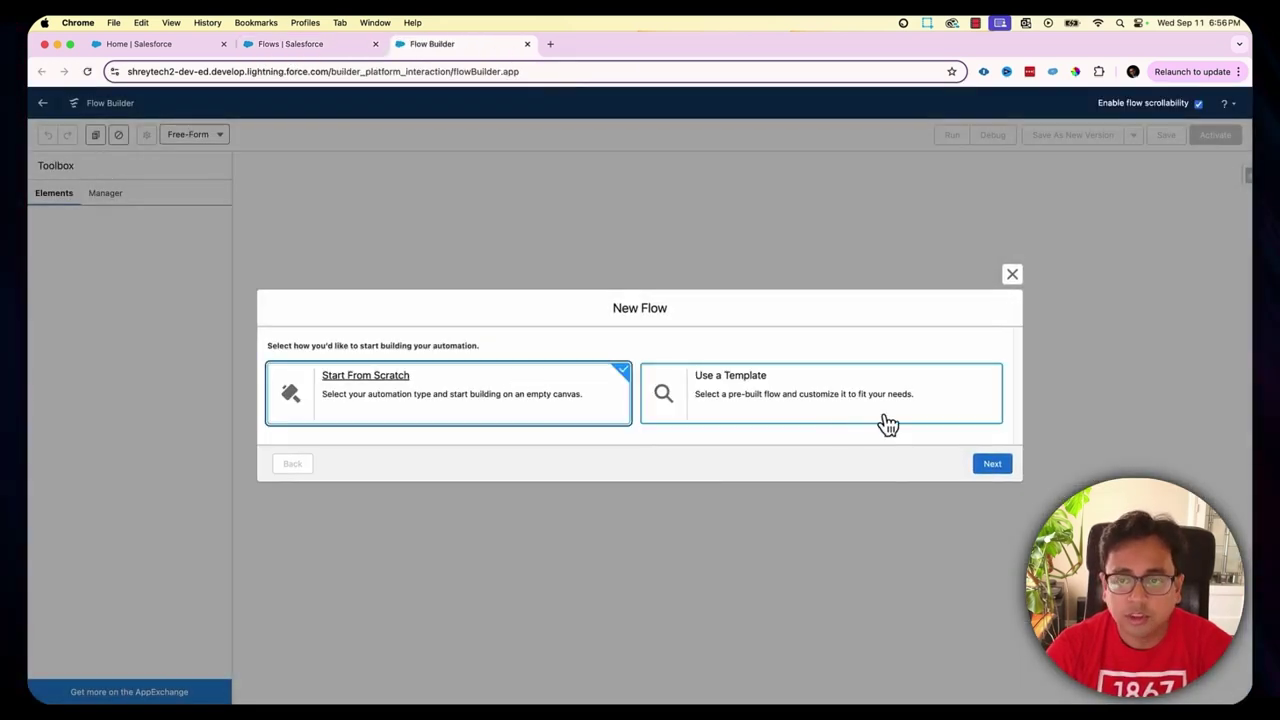
left_click(995, 466)
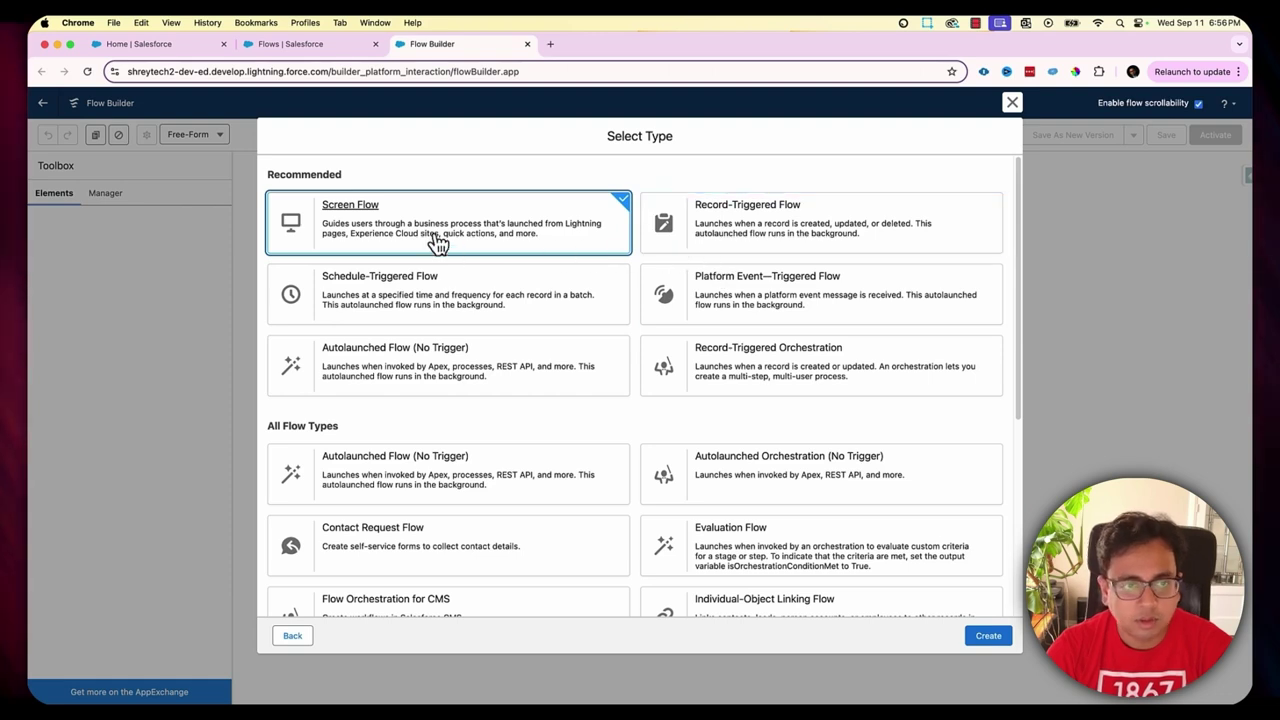
left_click(374, 374)
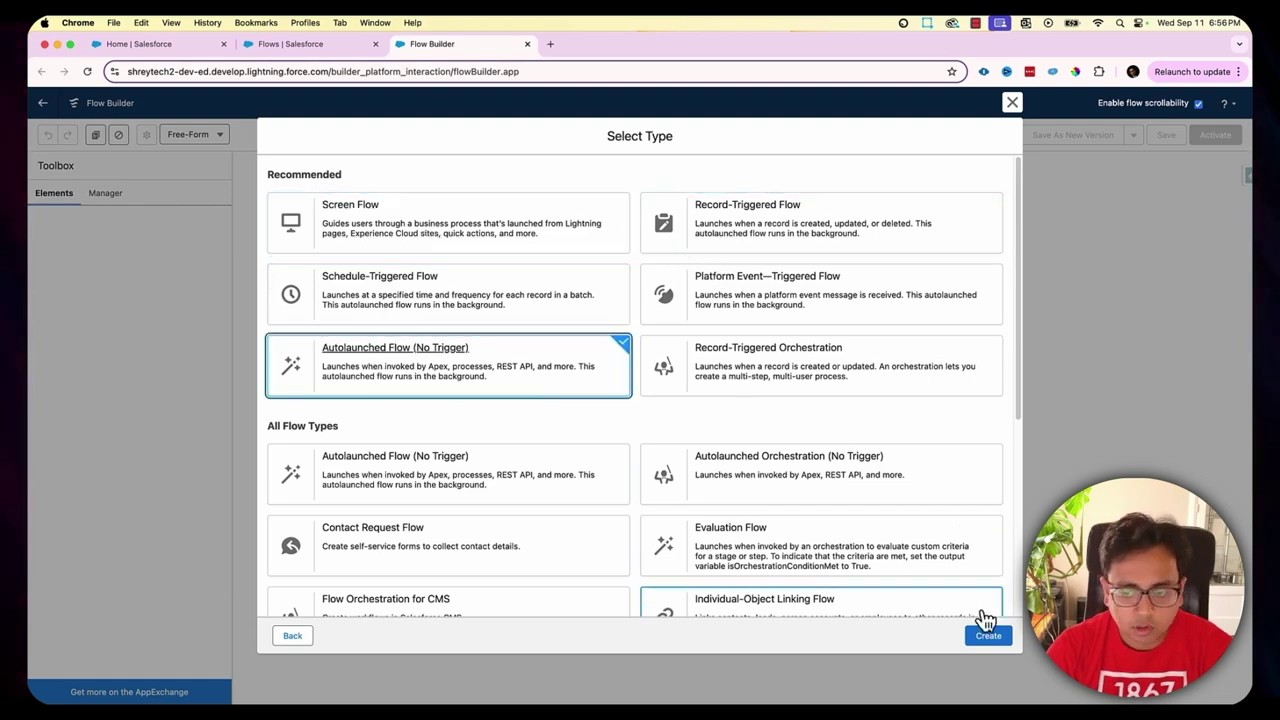
left_click(986, 633)
Step: Add a Get Records element after the flow's start and label it "Get All Contacts"
left_click(640, 252)
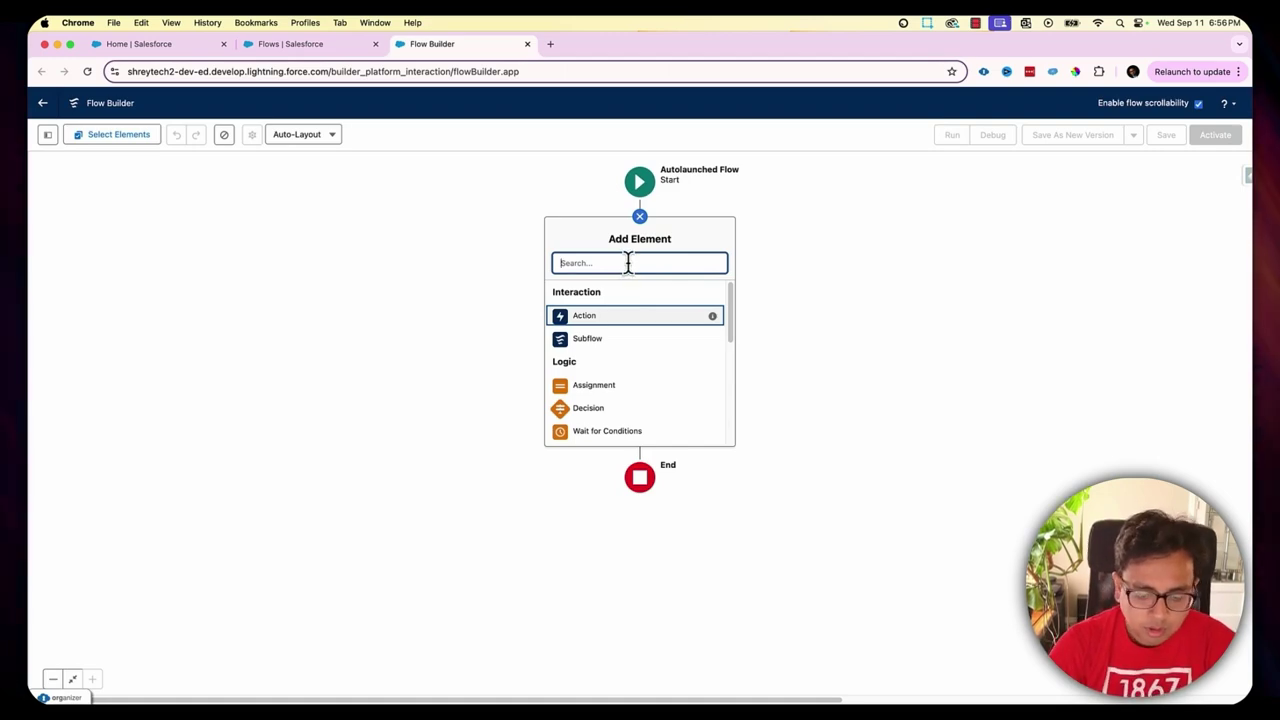
type("get")
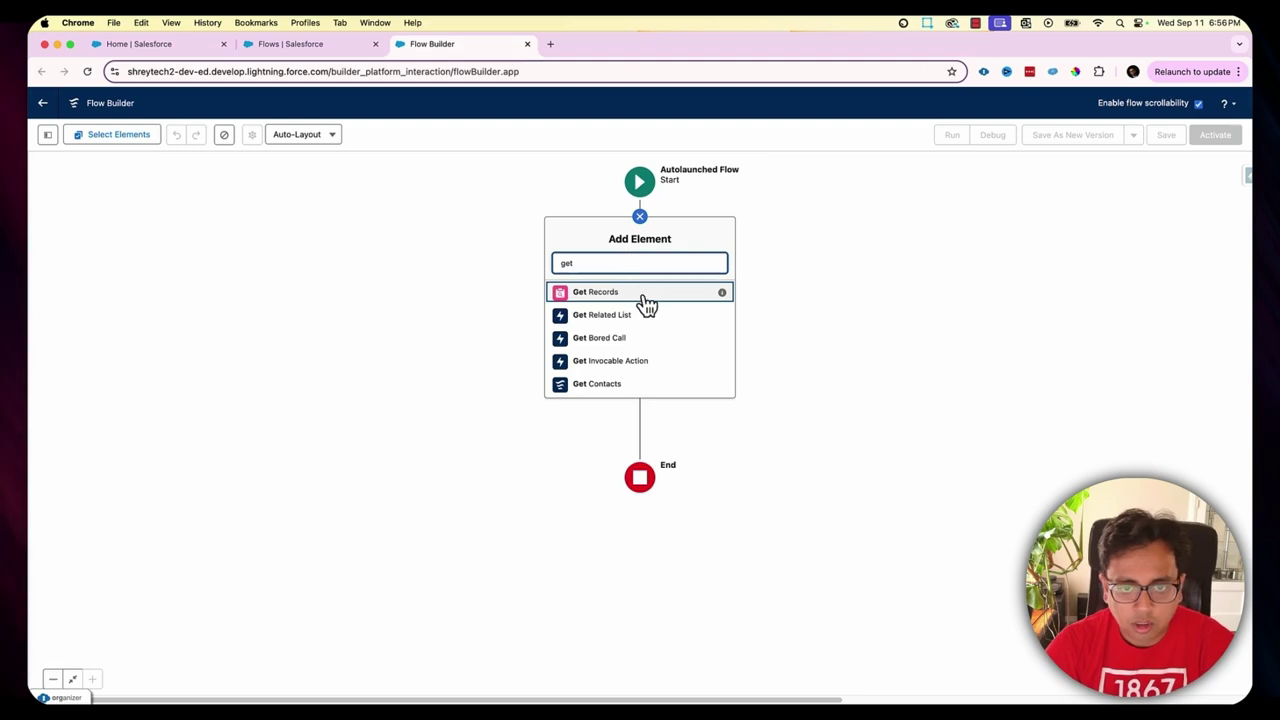
left_click(645, 296)
type("Get ")
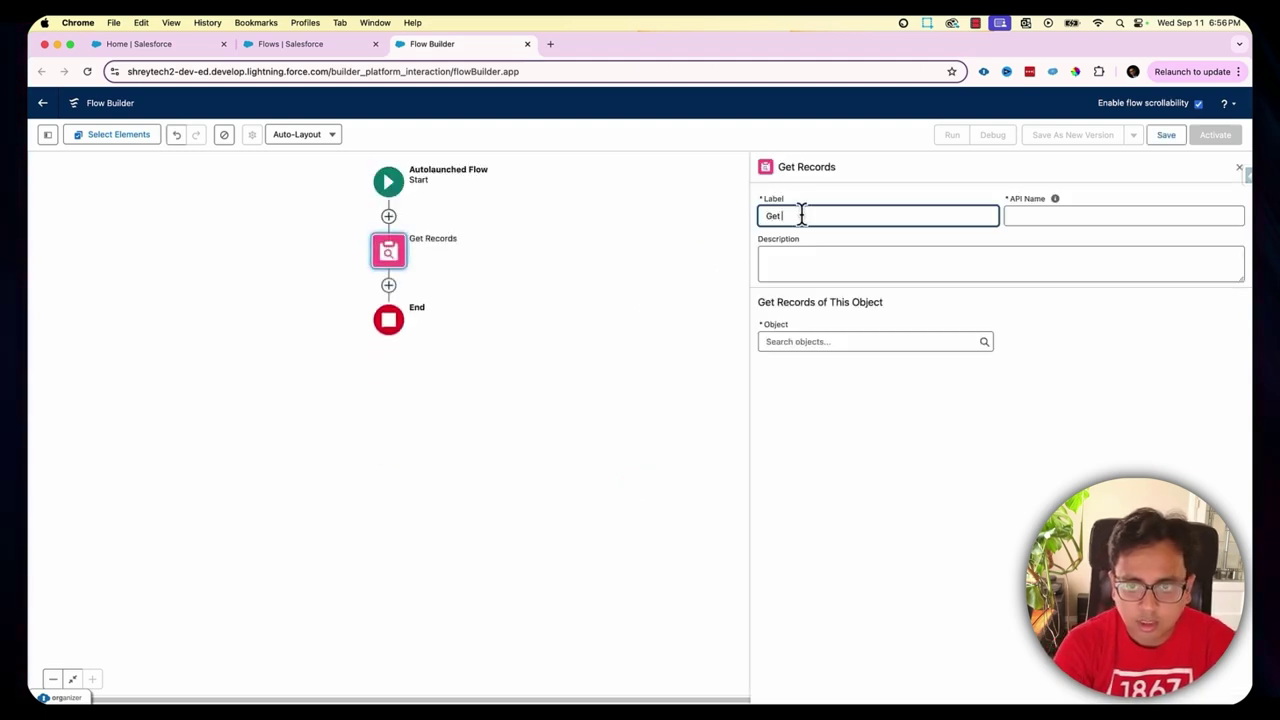
type("All Contacts")
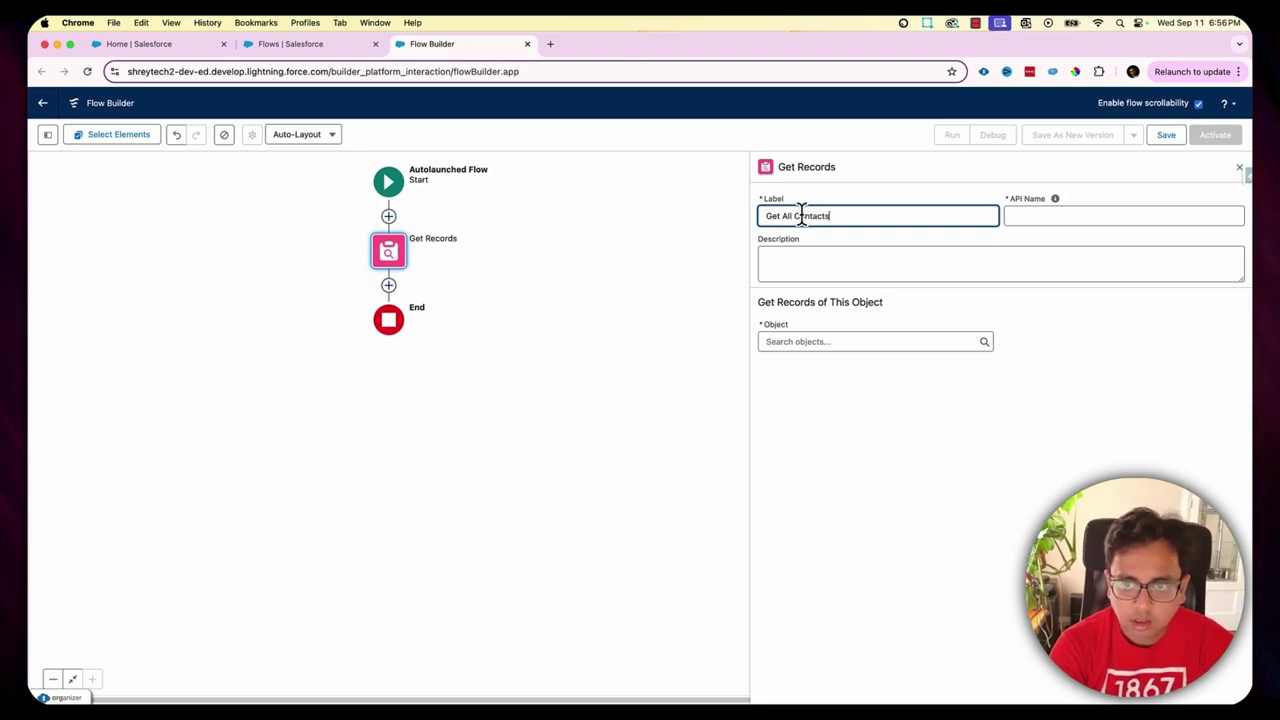
key("Tab")
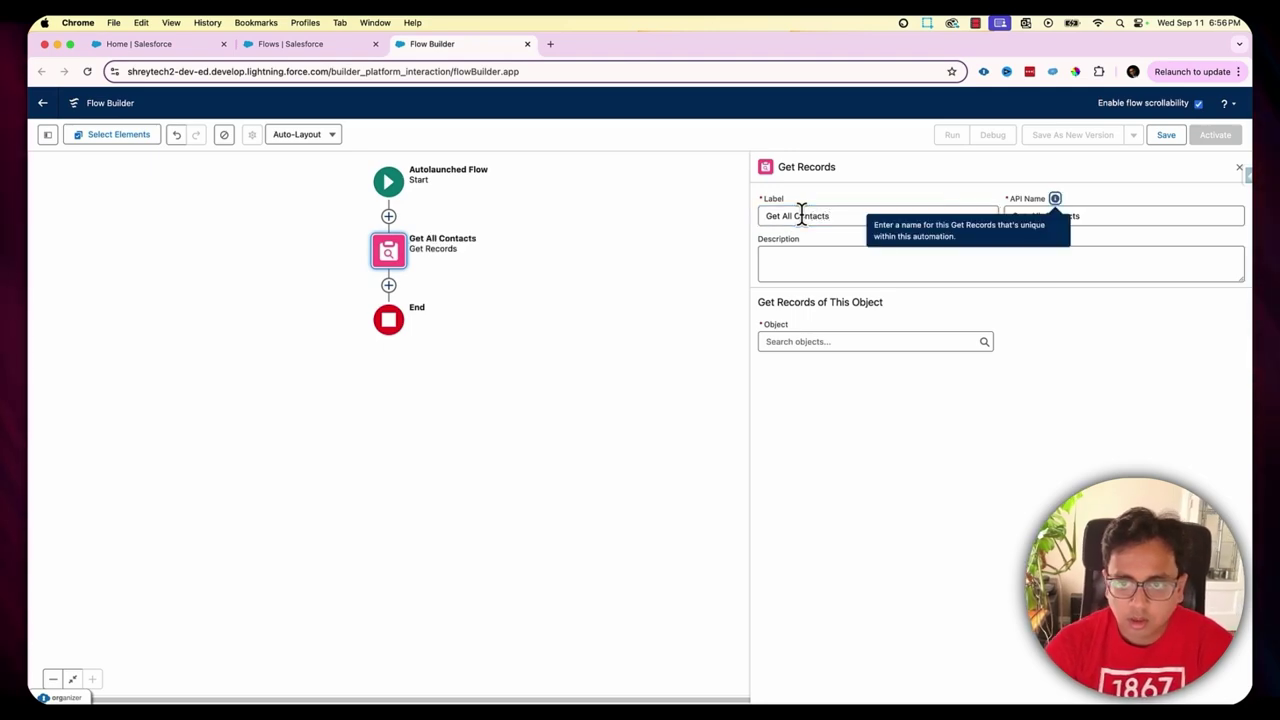
Step: Set the Get Records object to Contact and filter the records on the AccountId field
left_click(855, 340)
type("Contac")
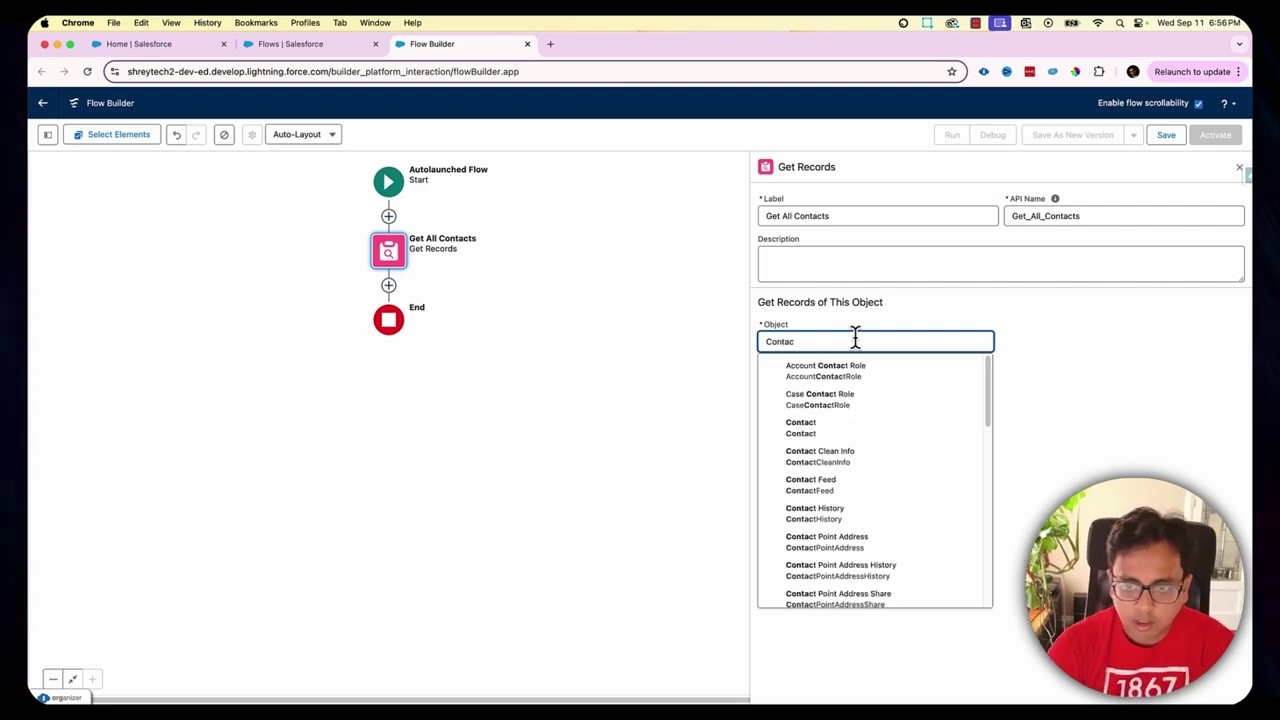
left_click(868, 428)
left_click(858, 465)
type("acc")
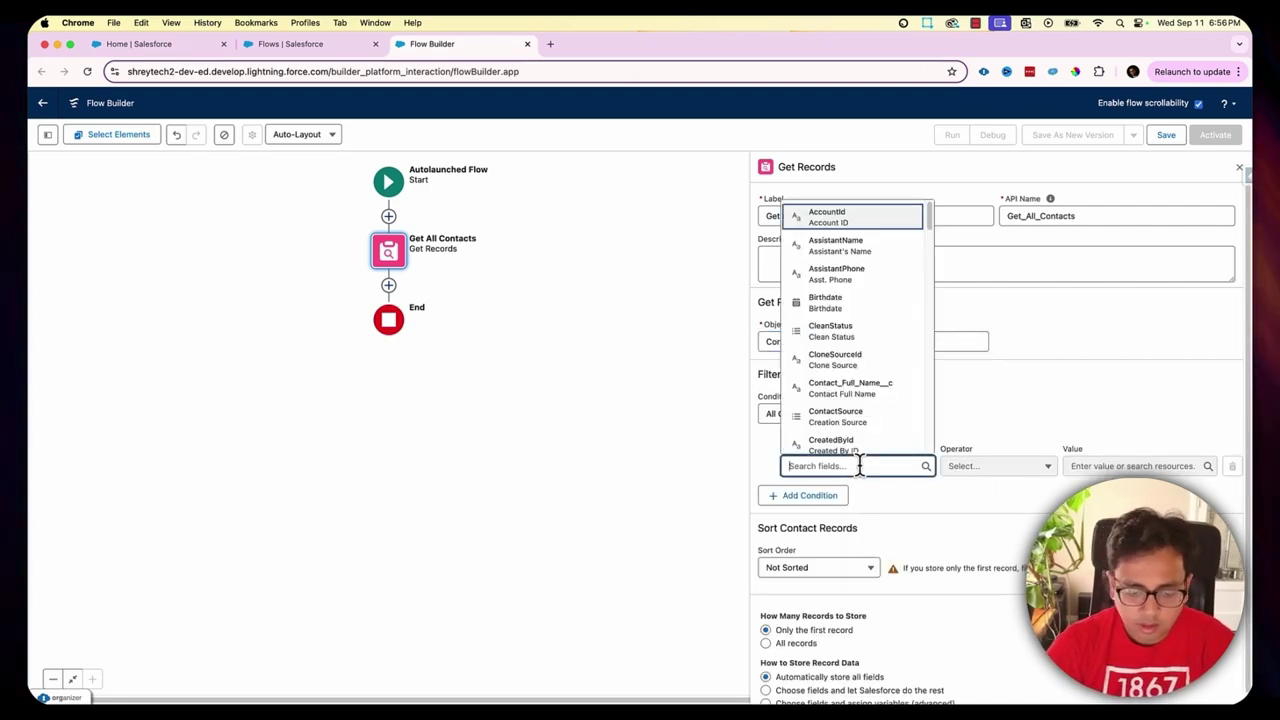
left_click(835, 382)
Step: Start a new variable resource with the API name accountId for the AccountId filter value
left_click(1095, 466)
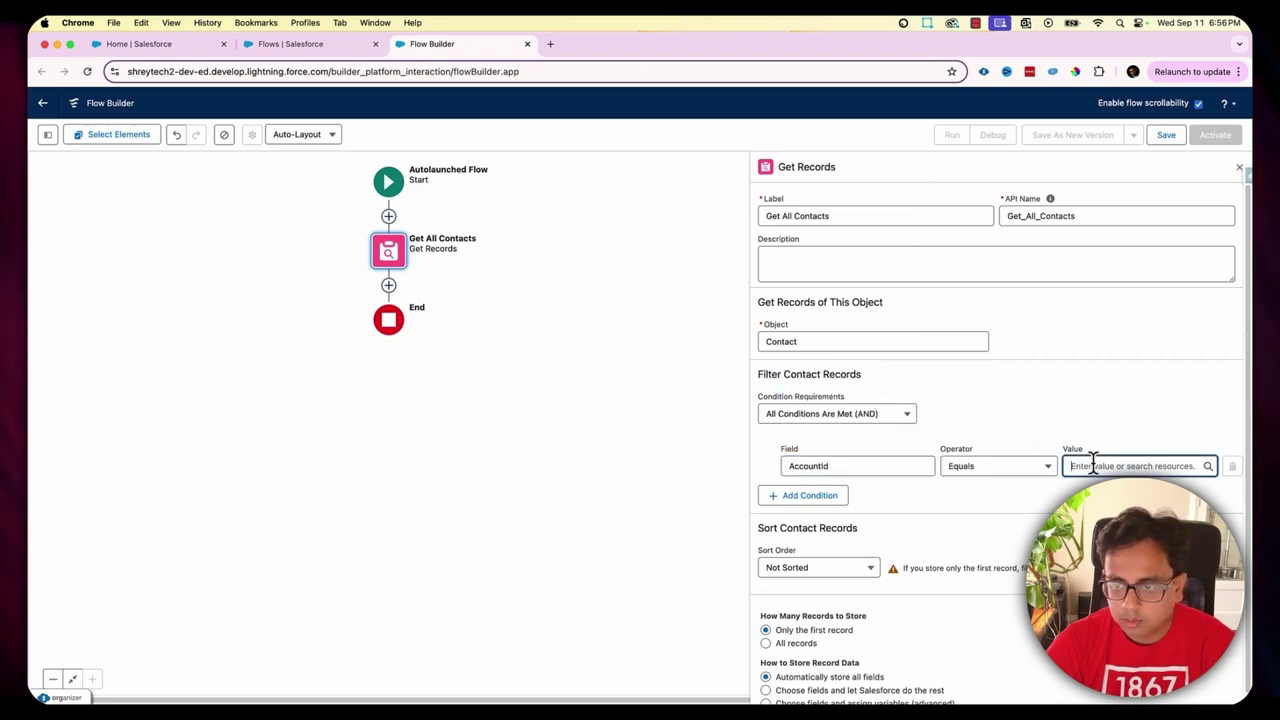
left_click(1125, 213)
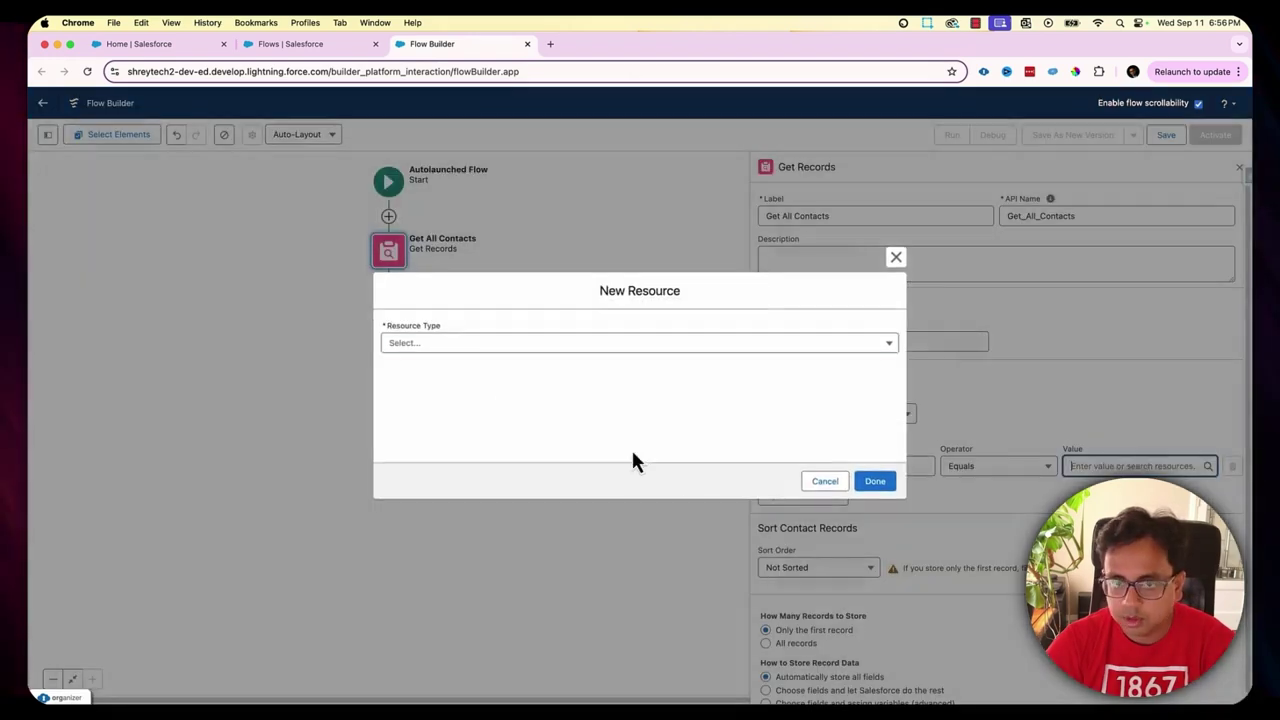
left_click(471, 346)
left_click(457, 389)
left_click(423, 371)
type("a")
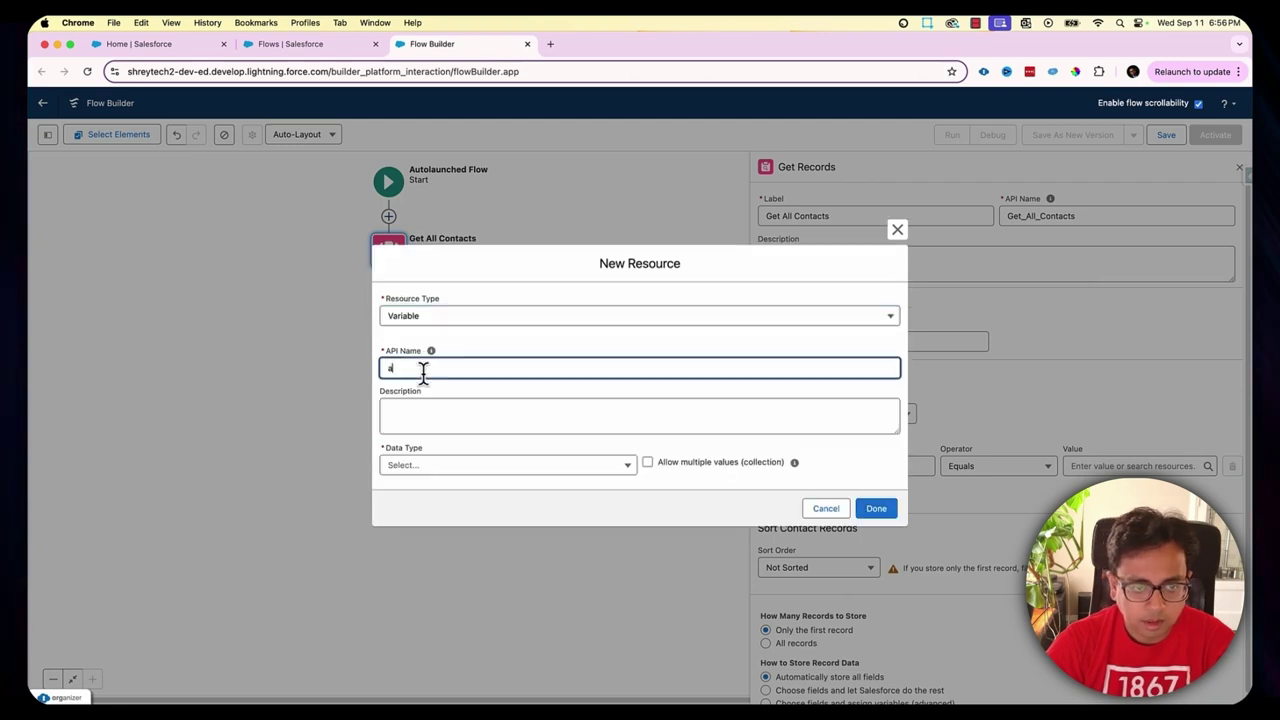
type("ccountId")
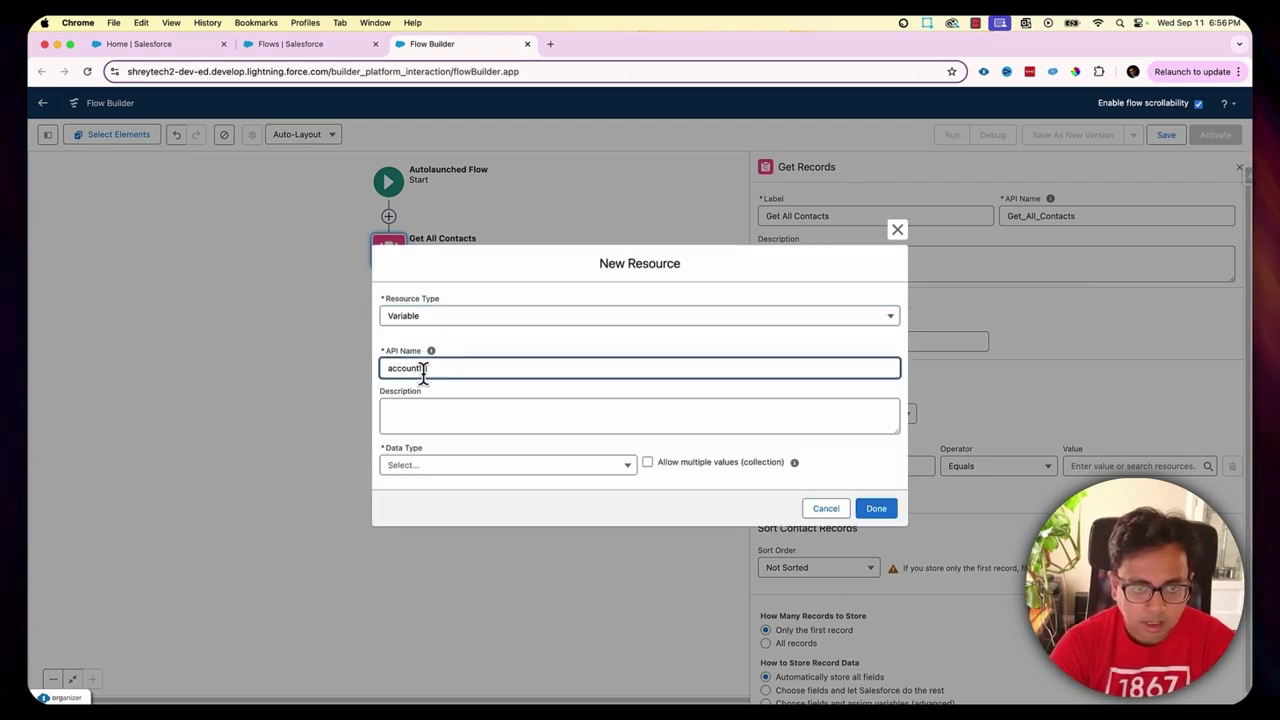
Step: Give the accountId variable the Text data type, make it available for input, and save it as the filter value
left_click(450, 468)
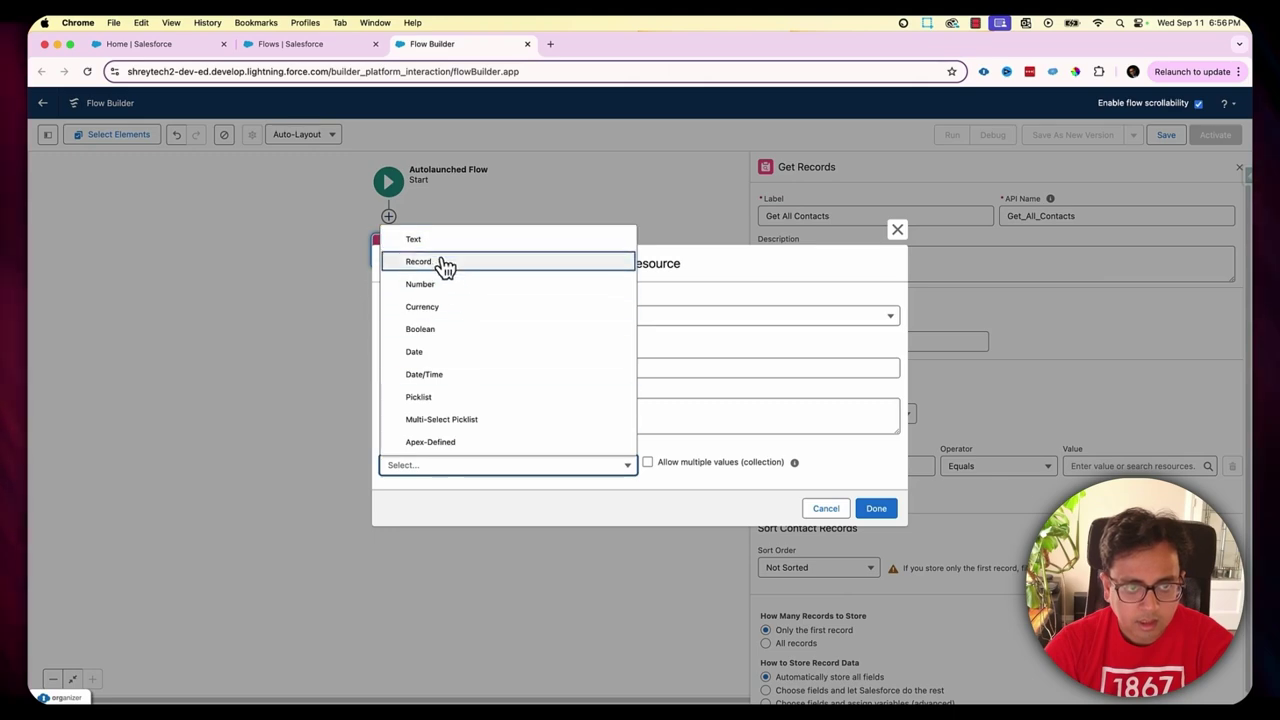
left_click(443, 262)
left_click(449, 430)
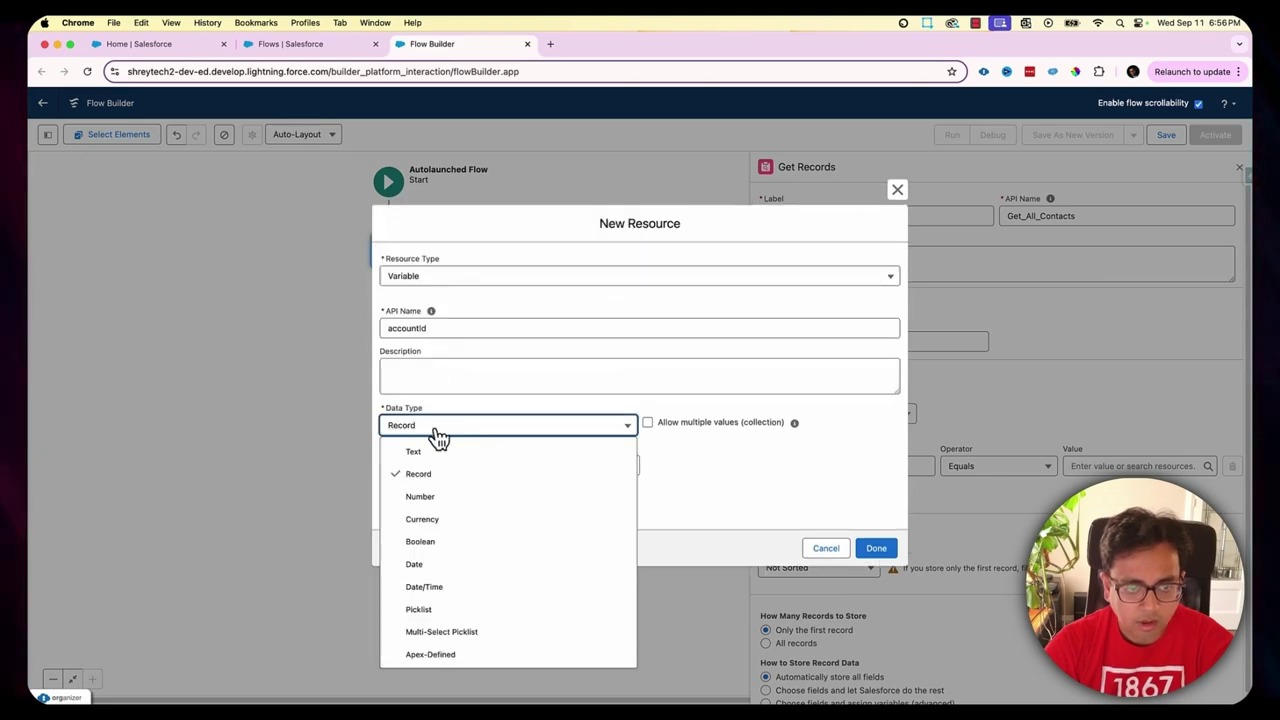
left_click(435, 452)
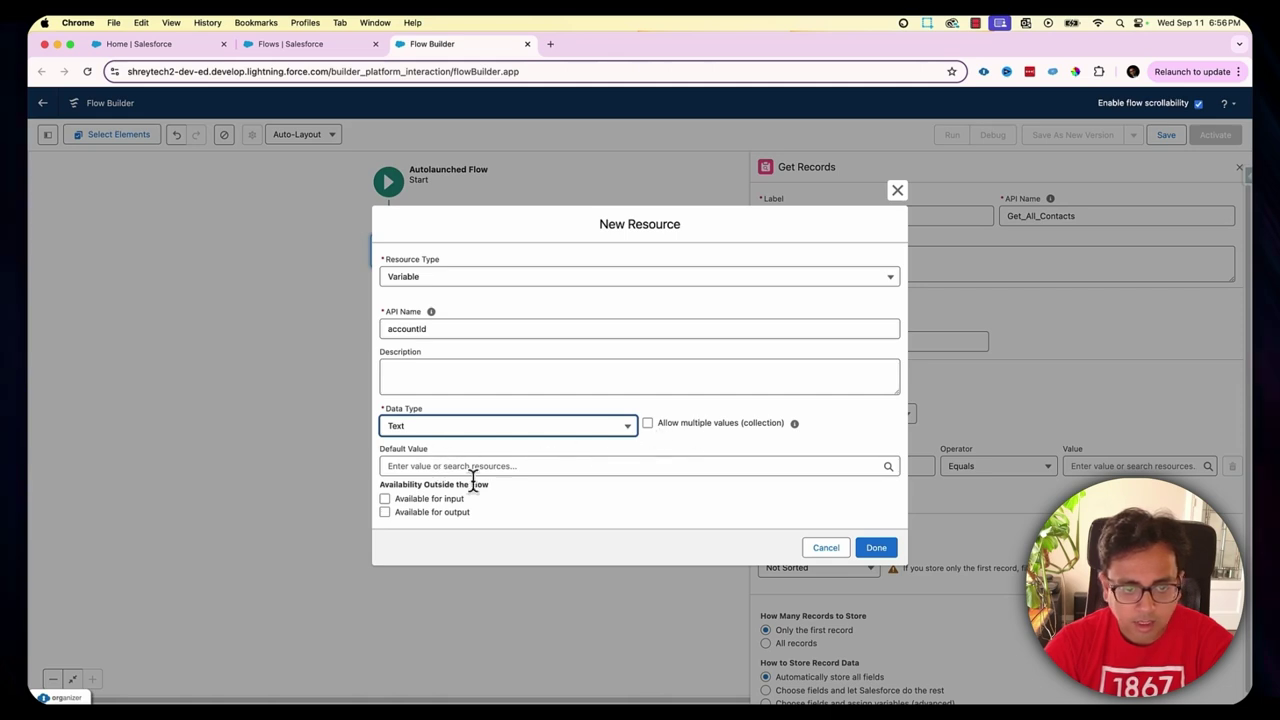
left_click(384, 499)
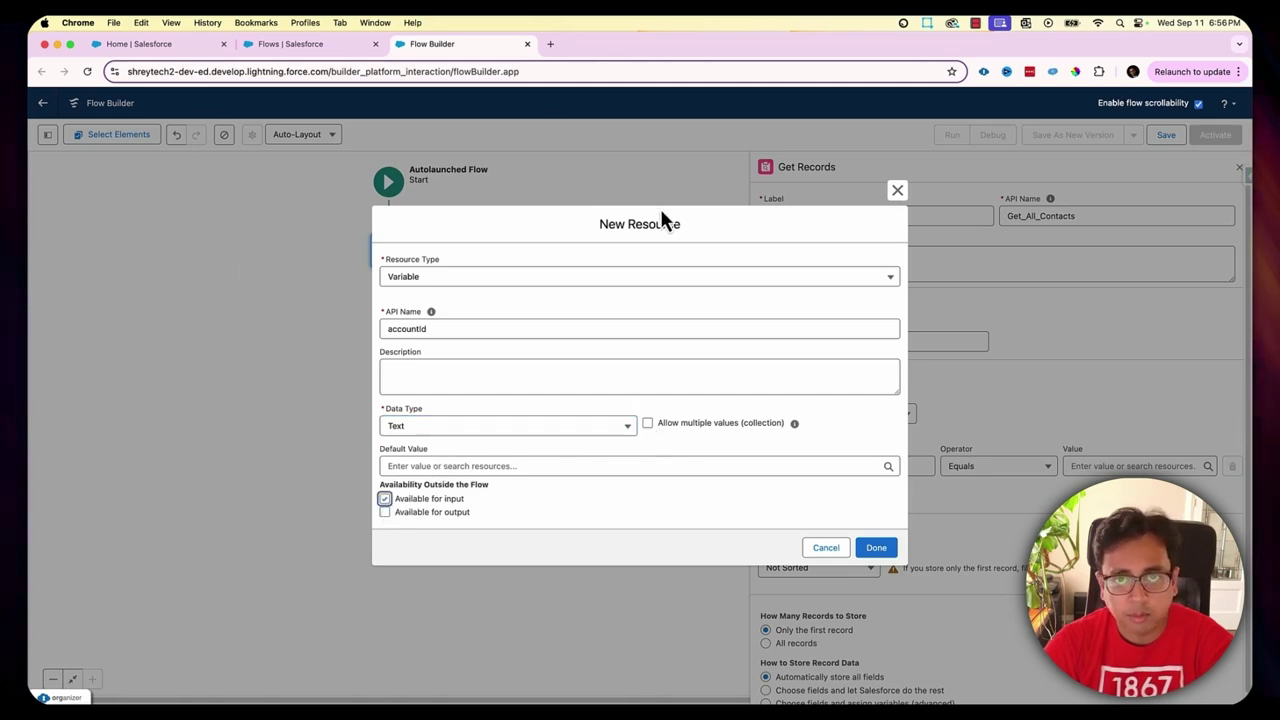
left_click(884, 552)
Step: Store all records and choose to select fields and assign variables (advanced) for the record data
scroll(779, 450, "down", 1)
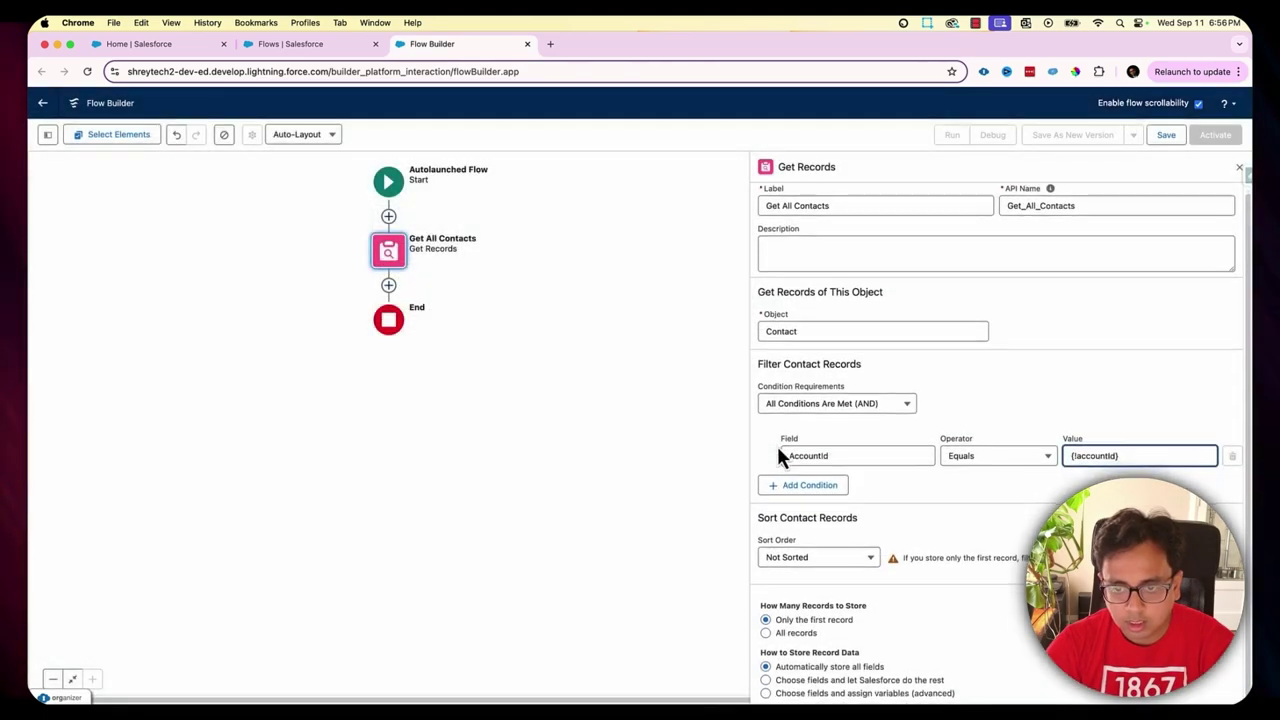
left_click(766, 634)
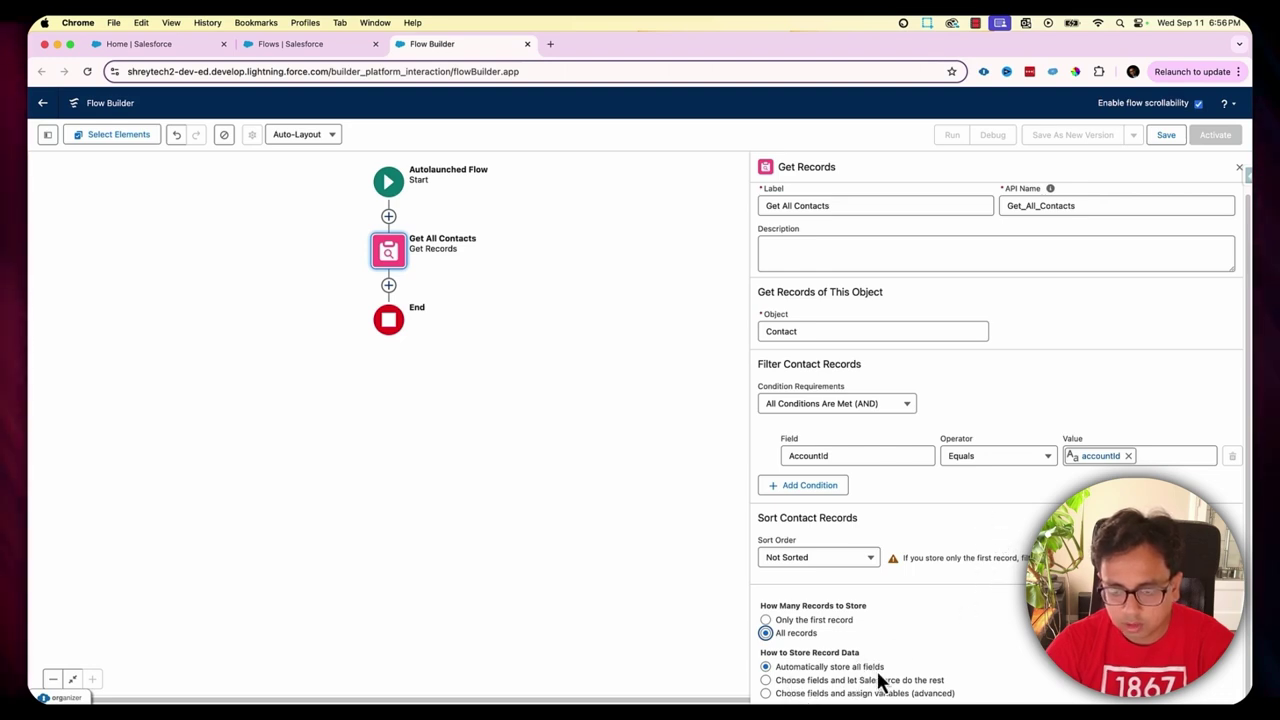
left_click(765, 693)
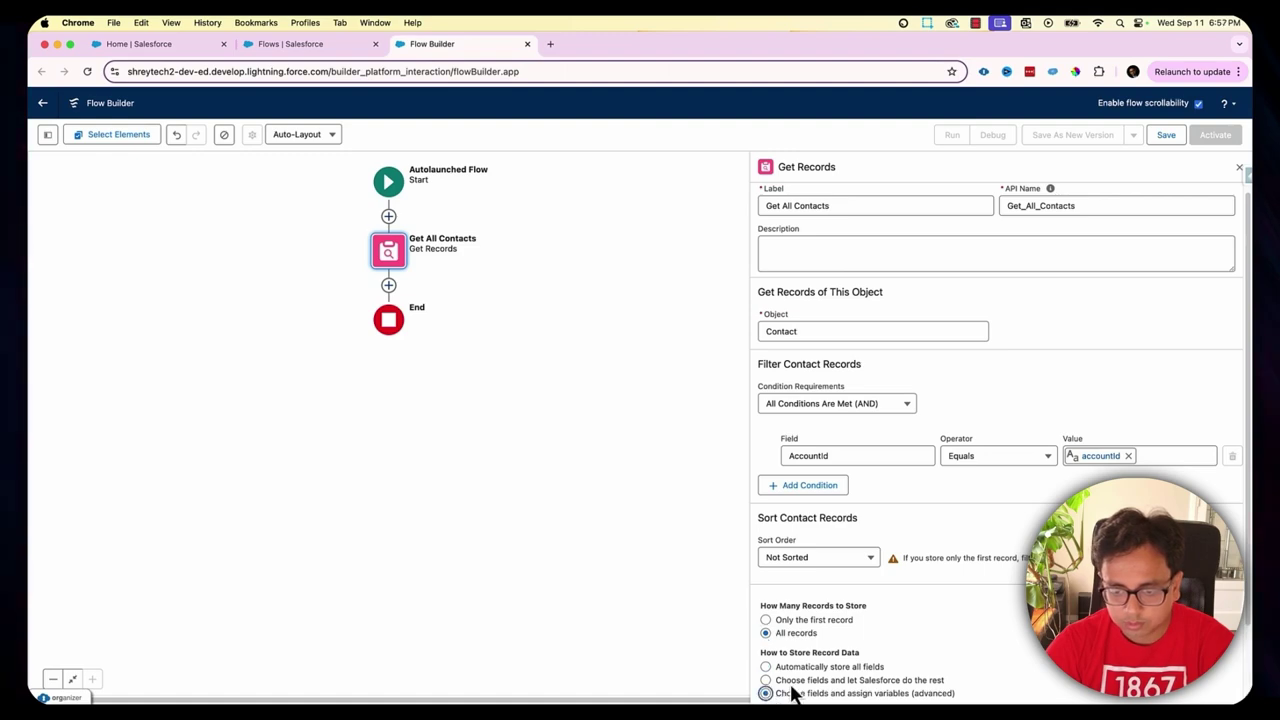
scroll(767, 650, "down", 2)
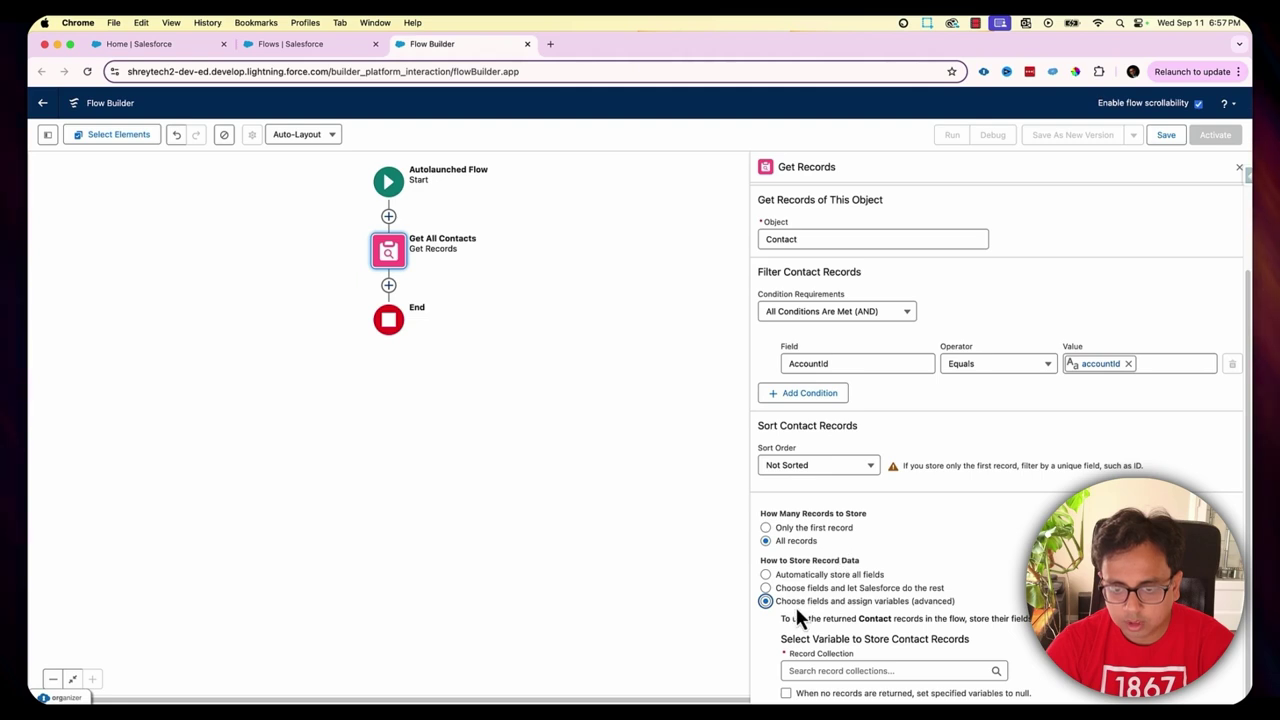
Step: Start a new variable resource with the API name allContacts for the record collection
left_click(892, 668)
left_click(877, 648)
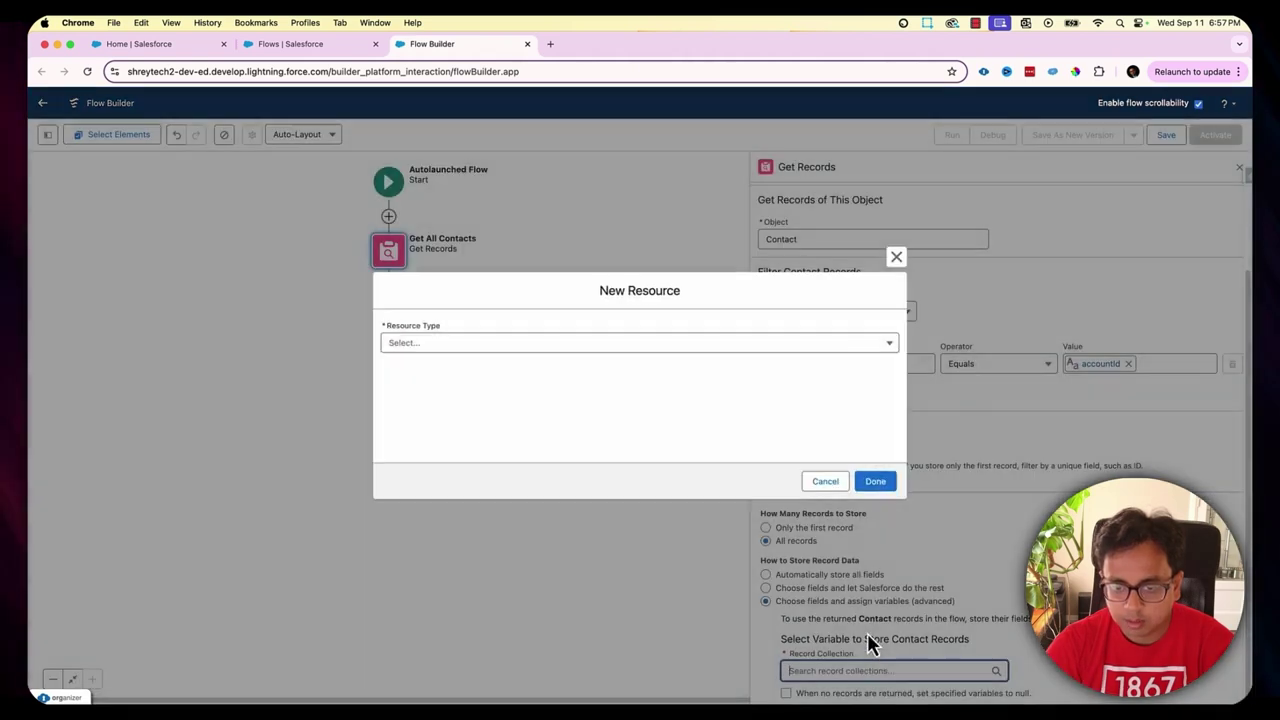
left_click(597, 355)
left_click(528, 368)
left_click(445, 368)
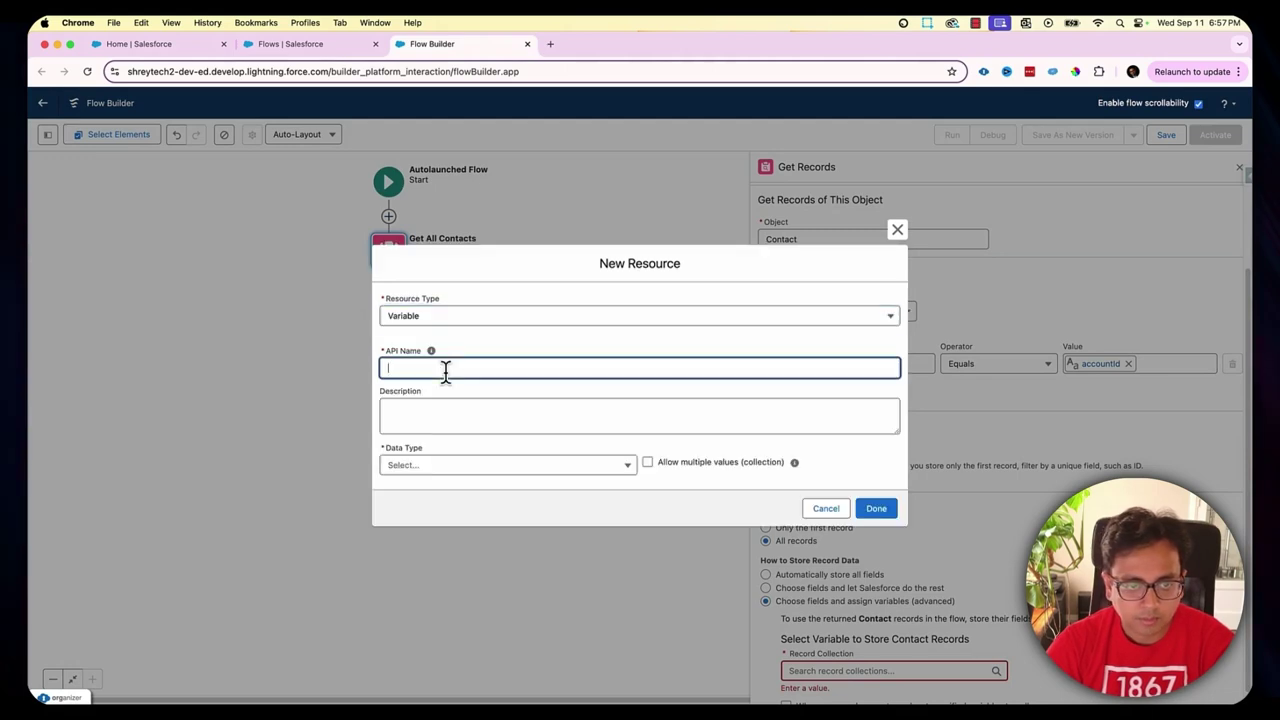
type("allCo")
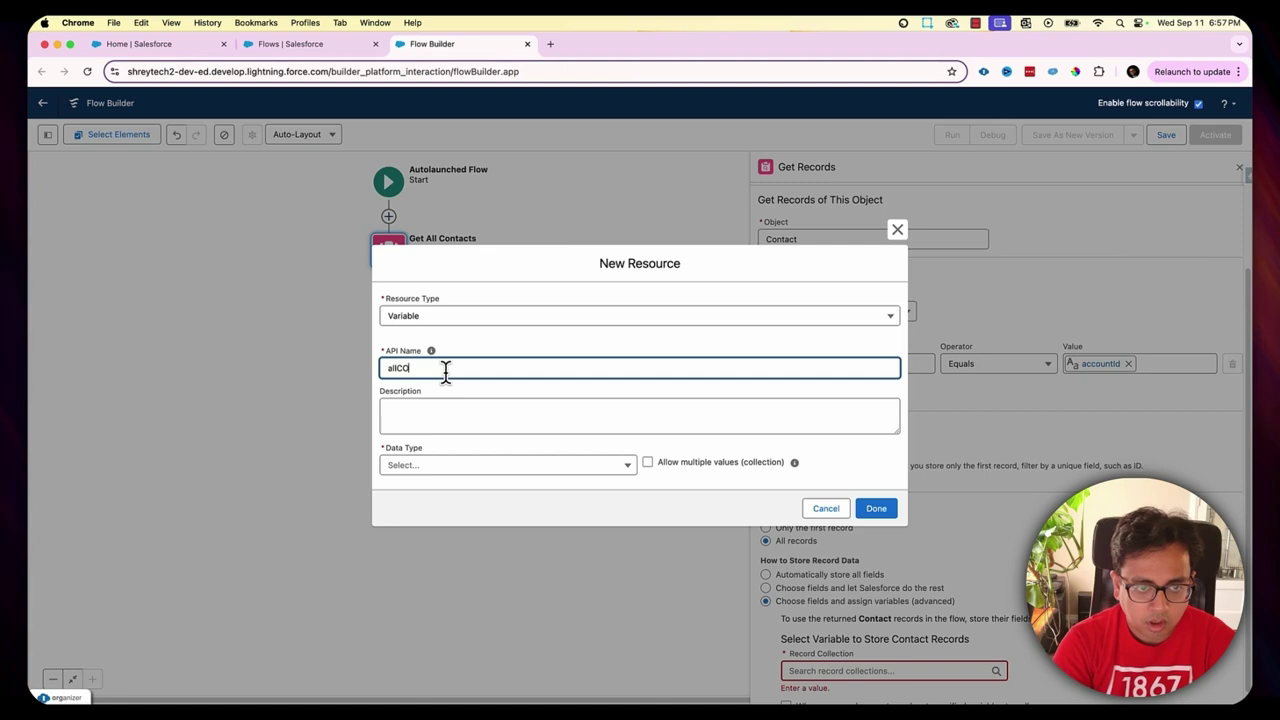
key("BackSpace")
type("ontacts")
key("Tab")
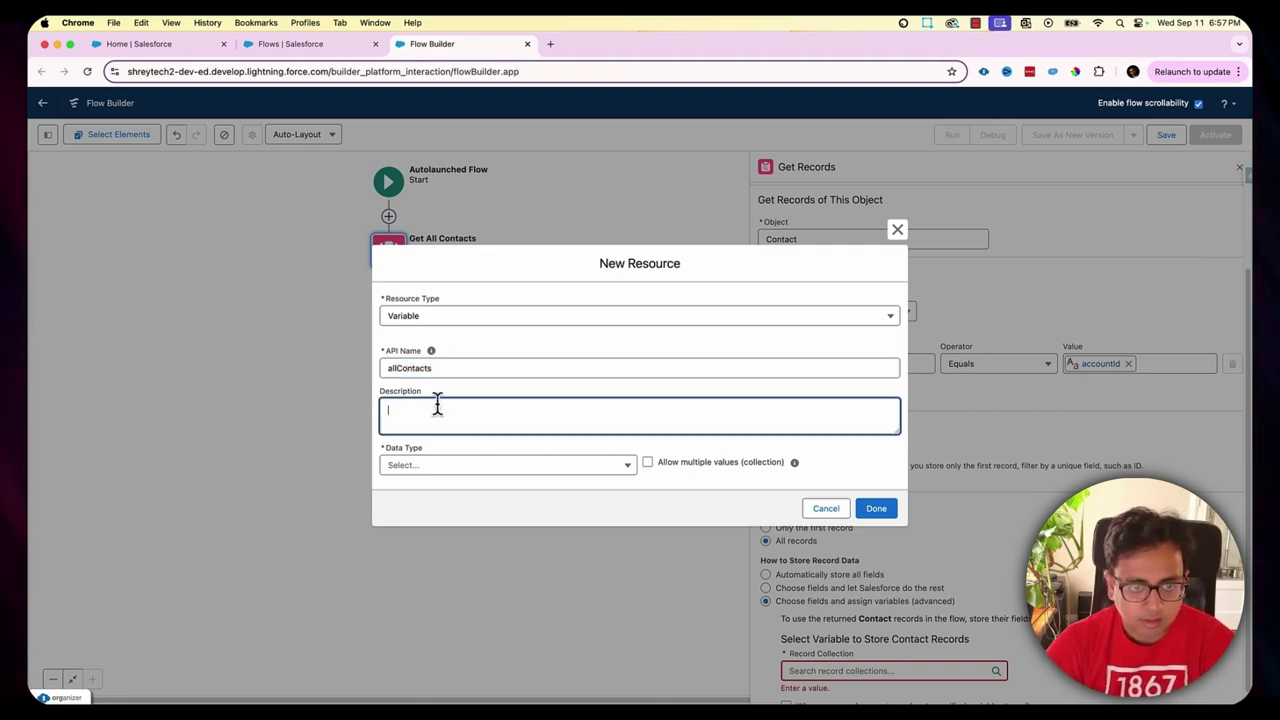
Step: Define allContacts as a Record variable of the Contact object allowing multiple values, and save it as the record collection
left_click(443, 468)
left_click(418, 261)
left_click(409, 465)
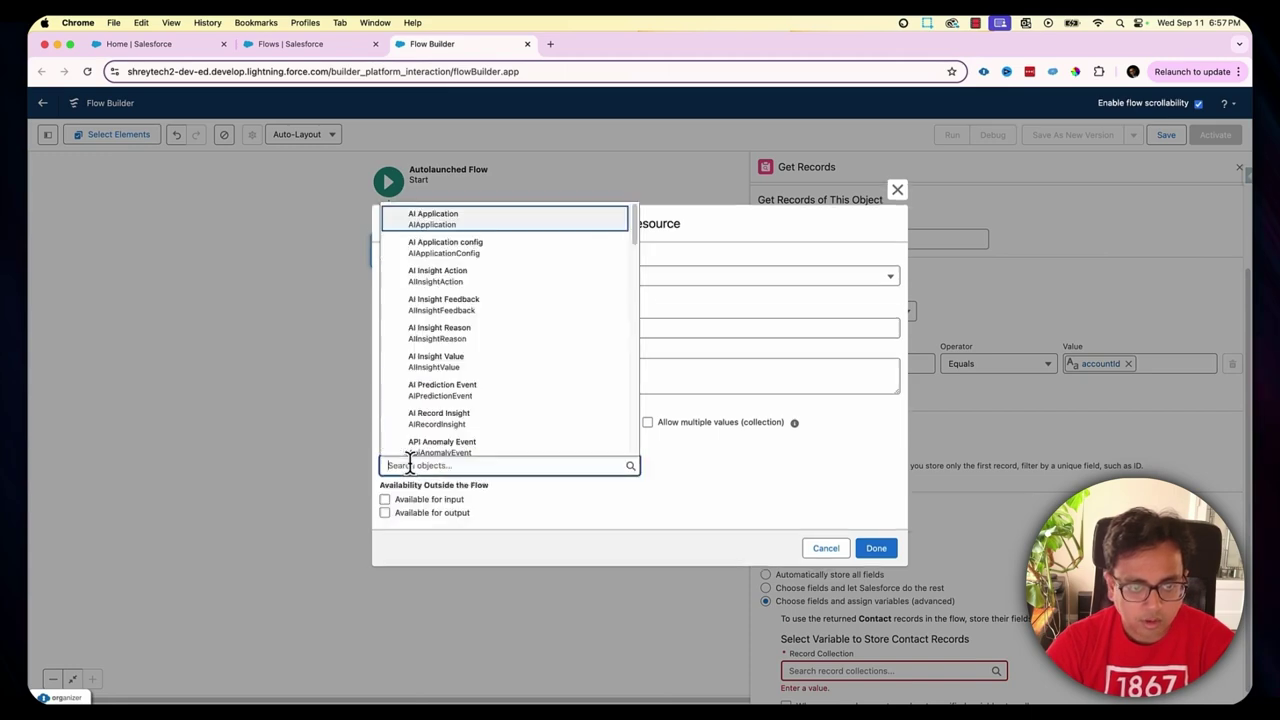
type("Contact")
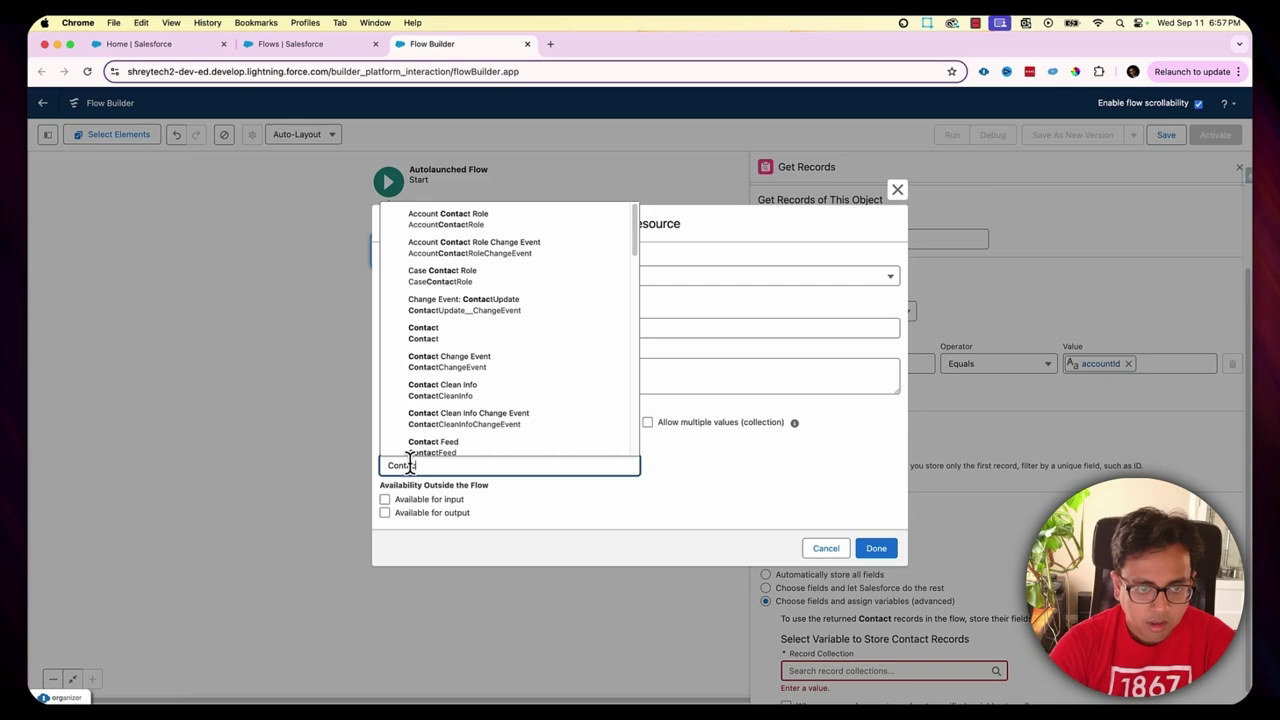
left_click(452, 335)
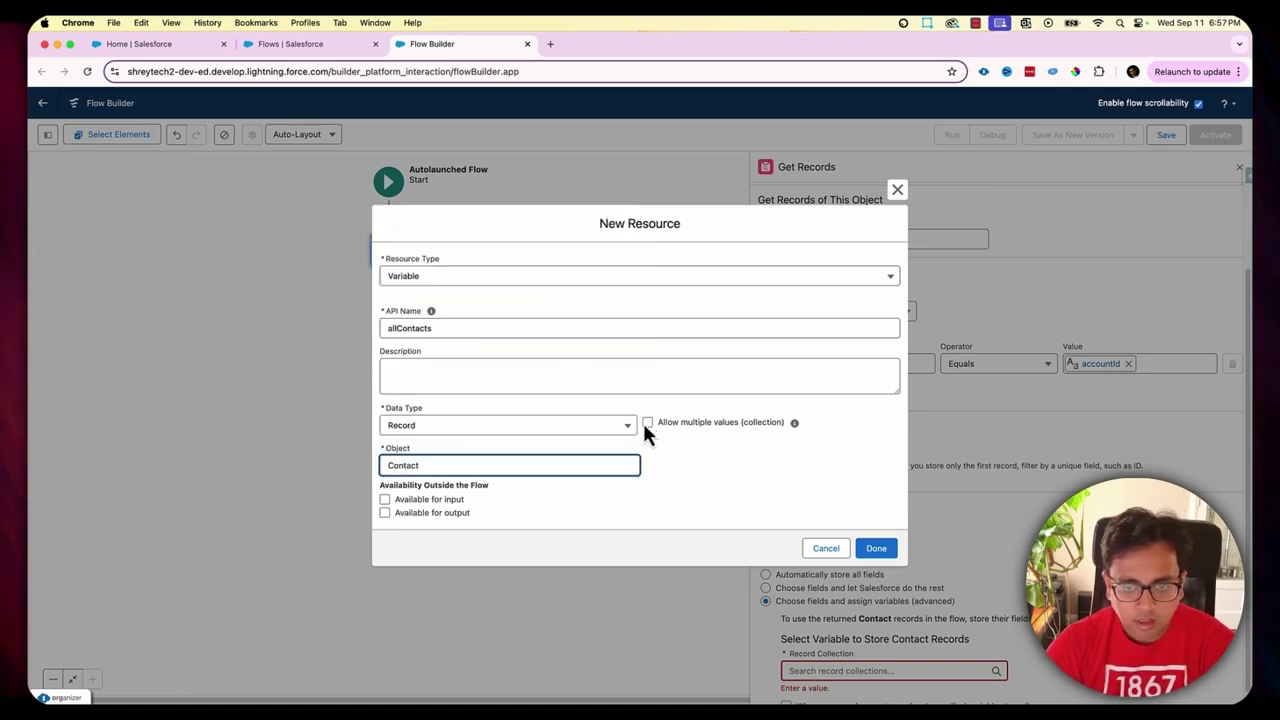
left_click(647, 423)
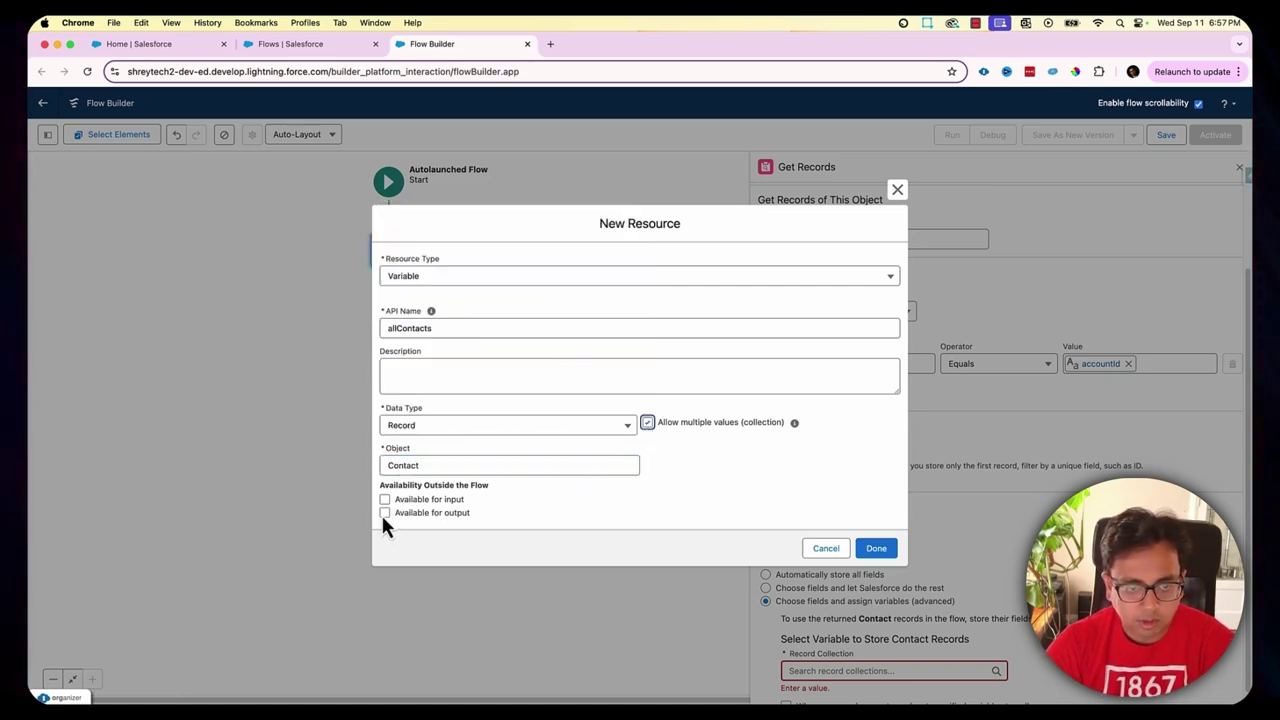
left_click(876, 548)
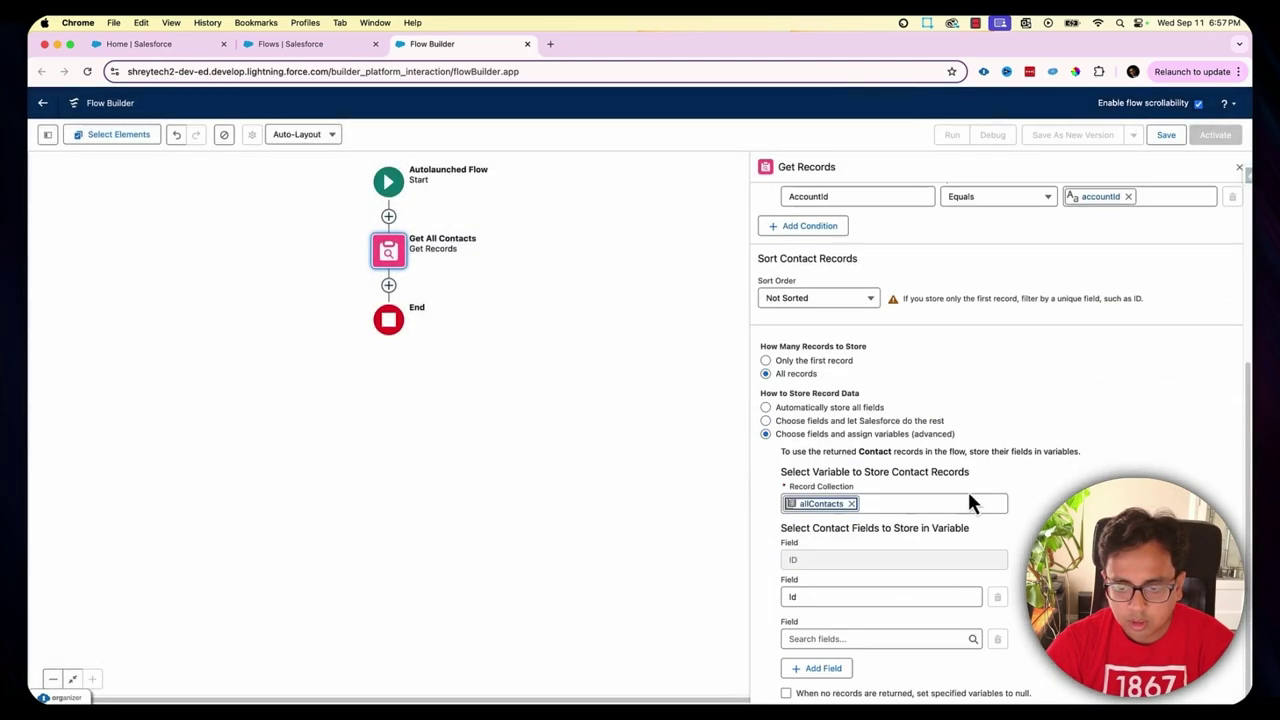
Step: Add FirstName, LastName and Email to the contact fields stored in the allContacts variable
left_click(832, 639)
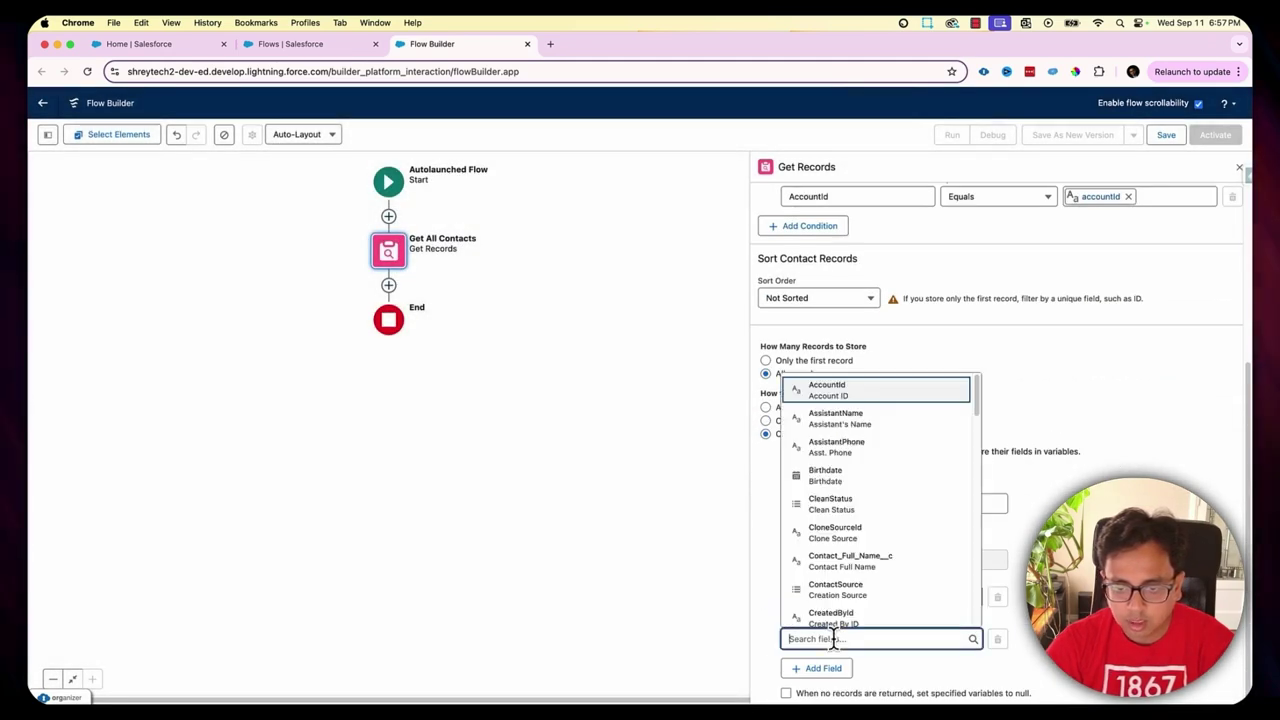
type("First")
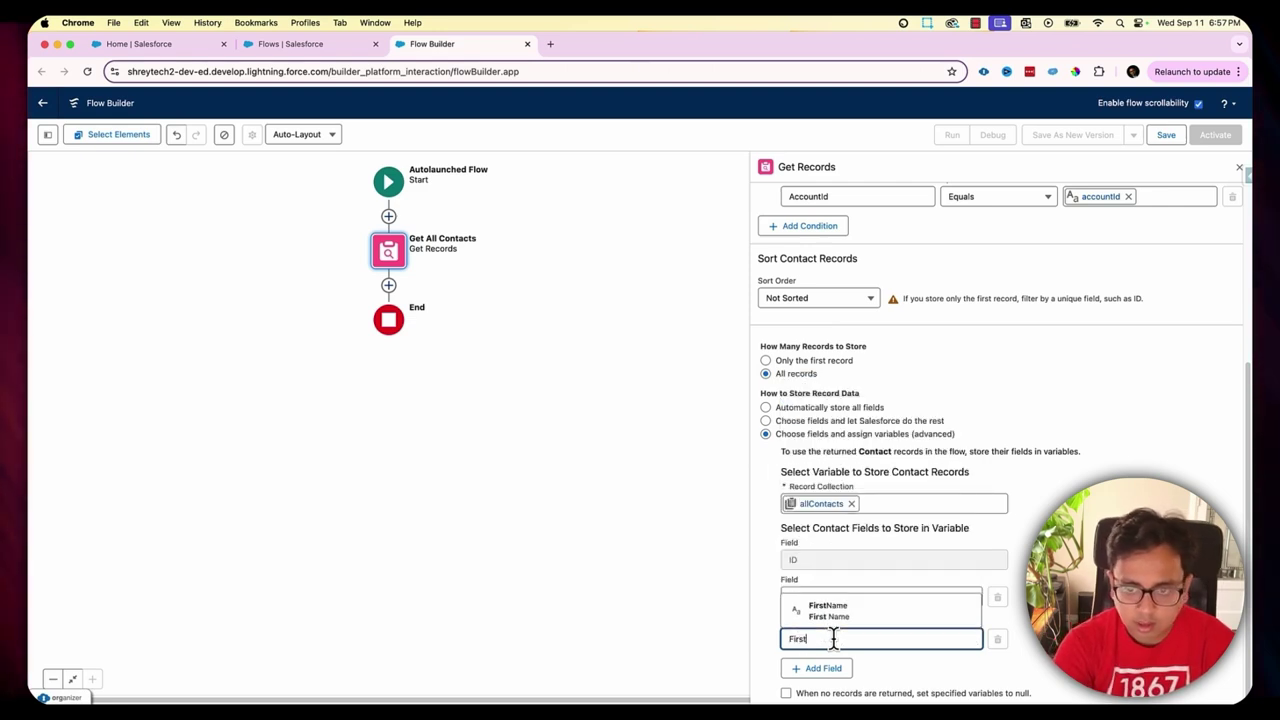
left_click(840, 610)
left_click(825, 668)
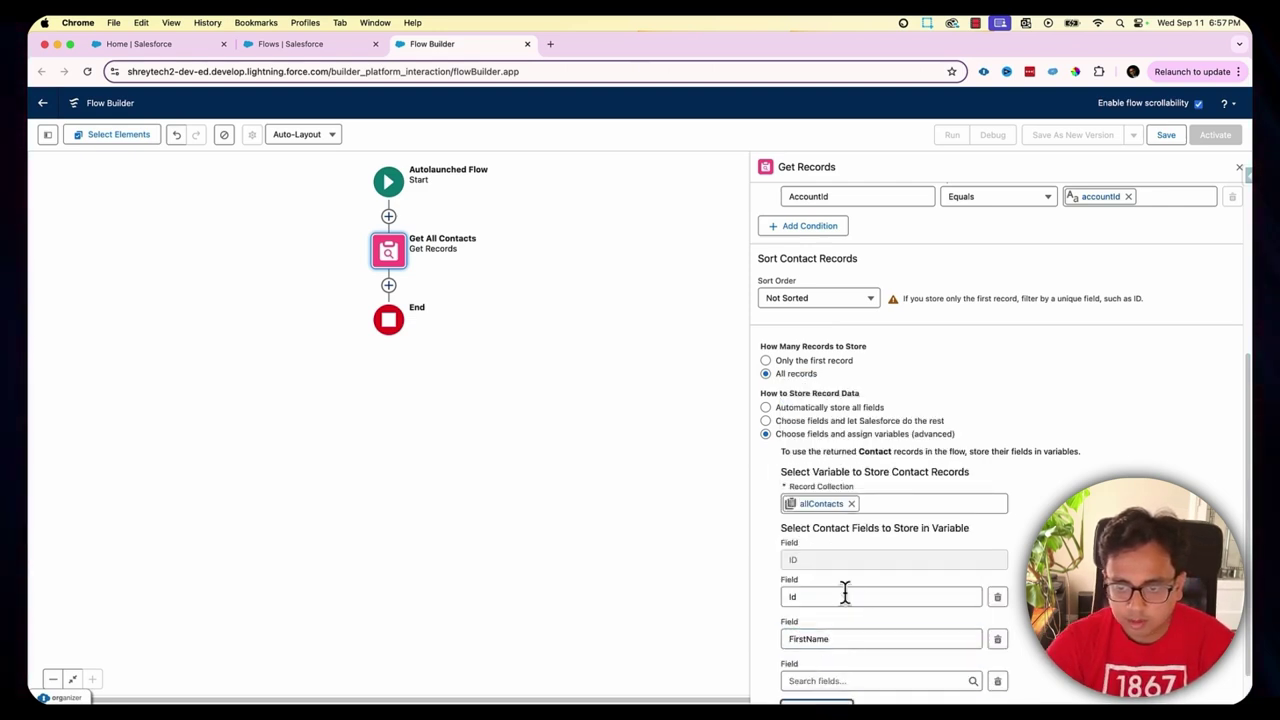
left_click(832, 631)
type("LastName")
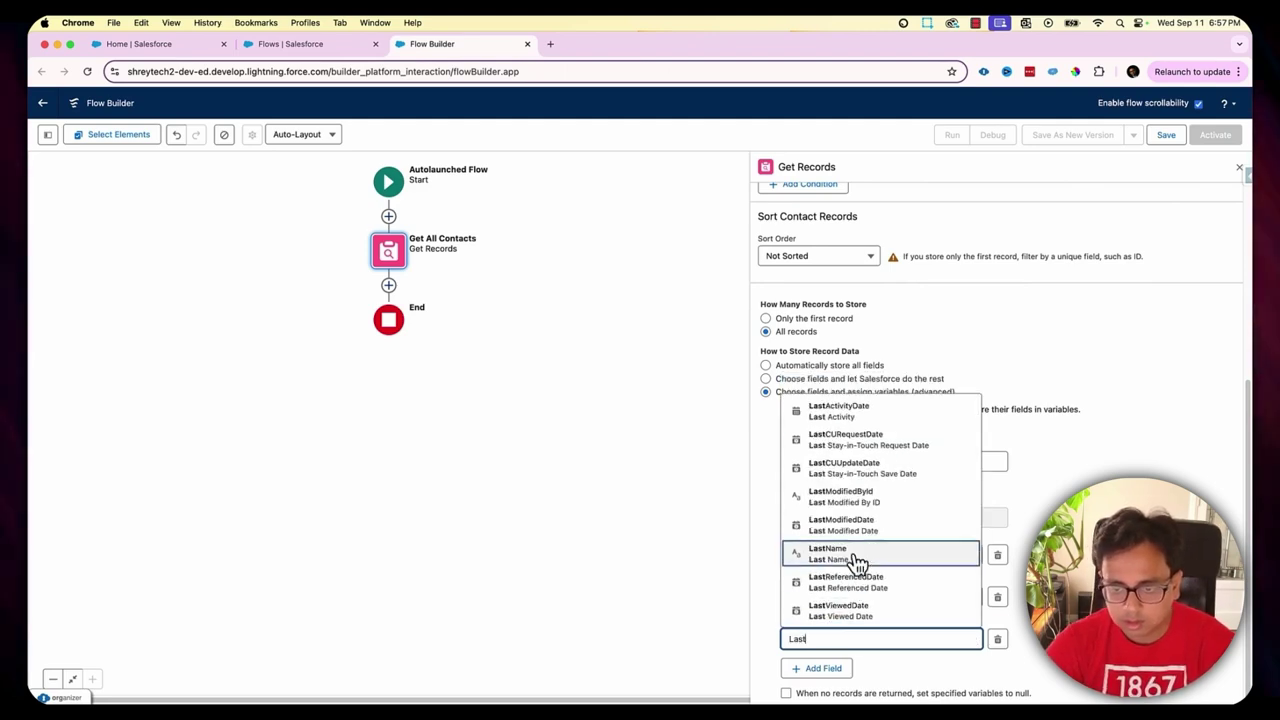
left_click(858, 563)
left_click(830, 669)
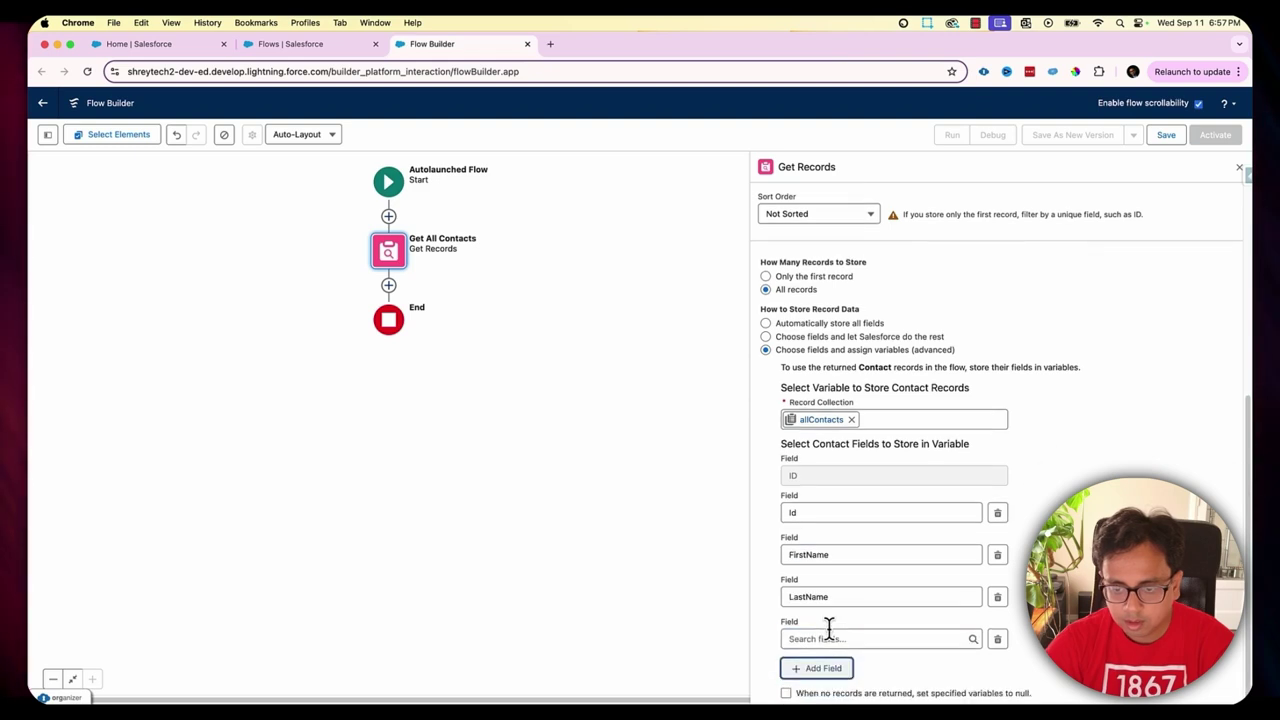
left_click(828, 632)
type("Email")
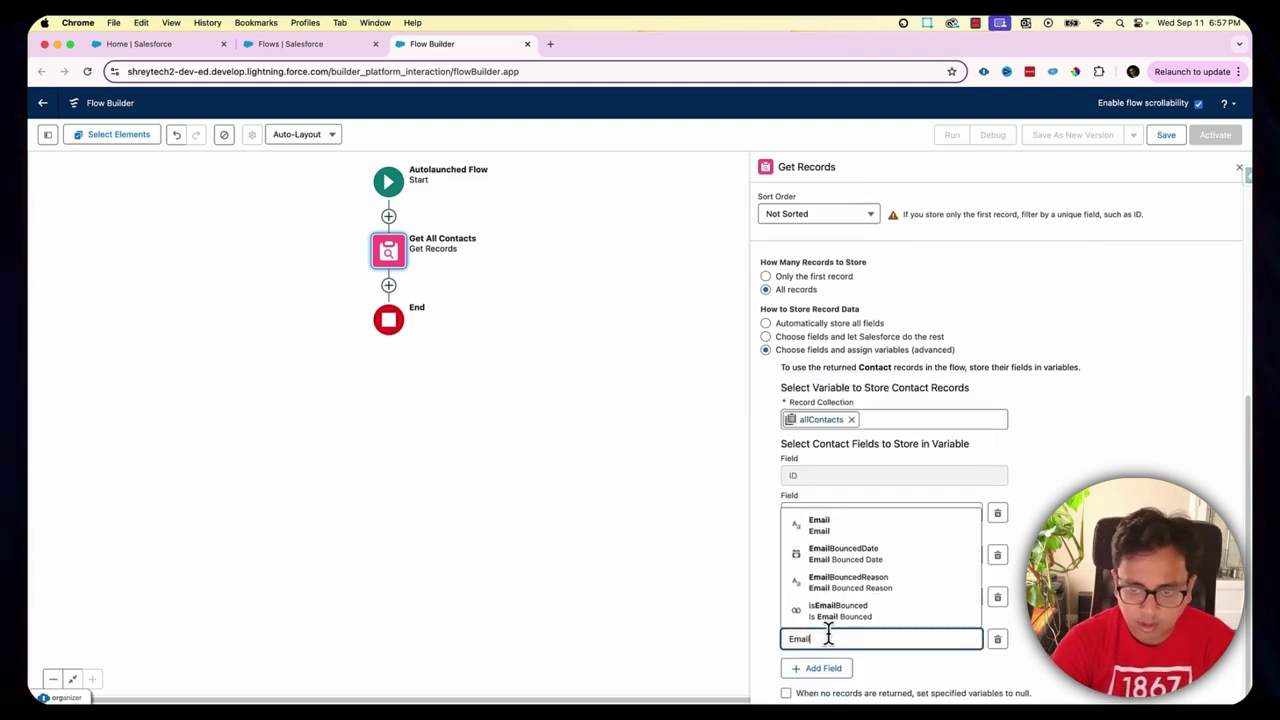
left_click(820, 525)
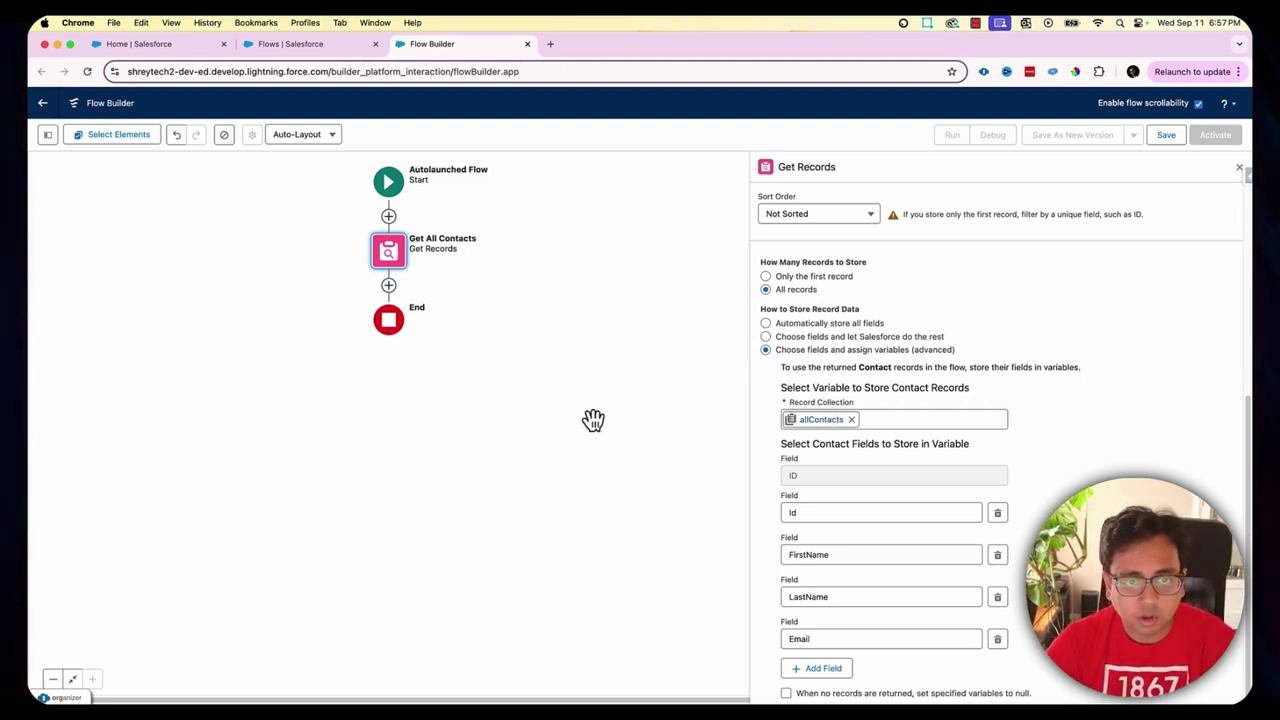
Step: Save the flow with the label and API name FetchContacts and activate it
left_click(1166, 135)
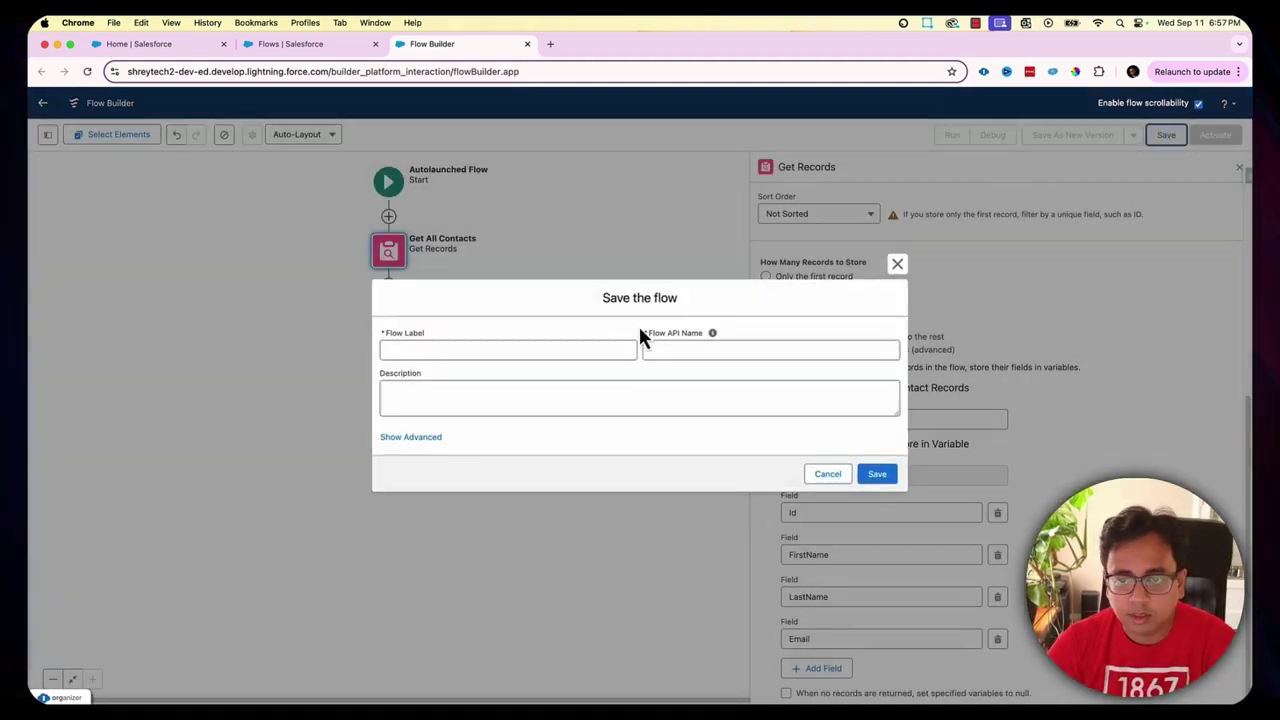
left_click(577, 349)
type("Fetch")
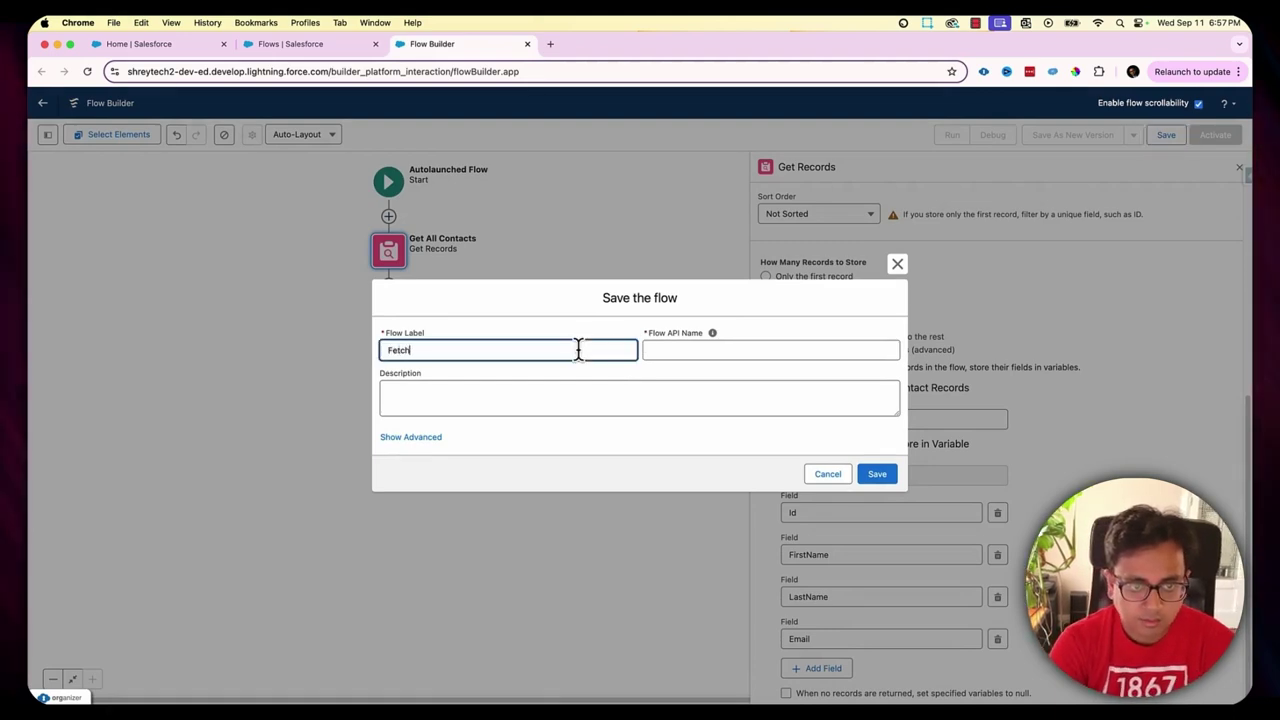
type("Co")
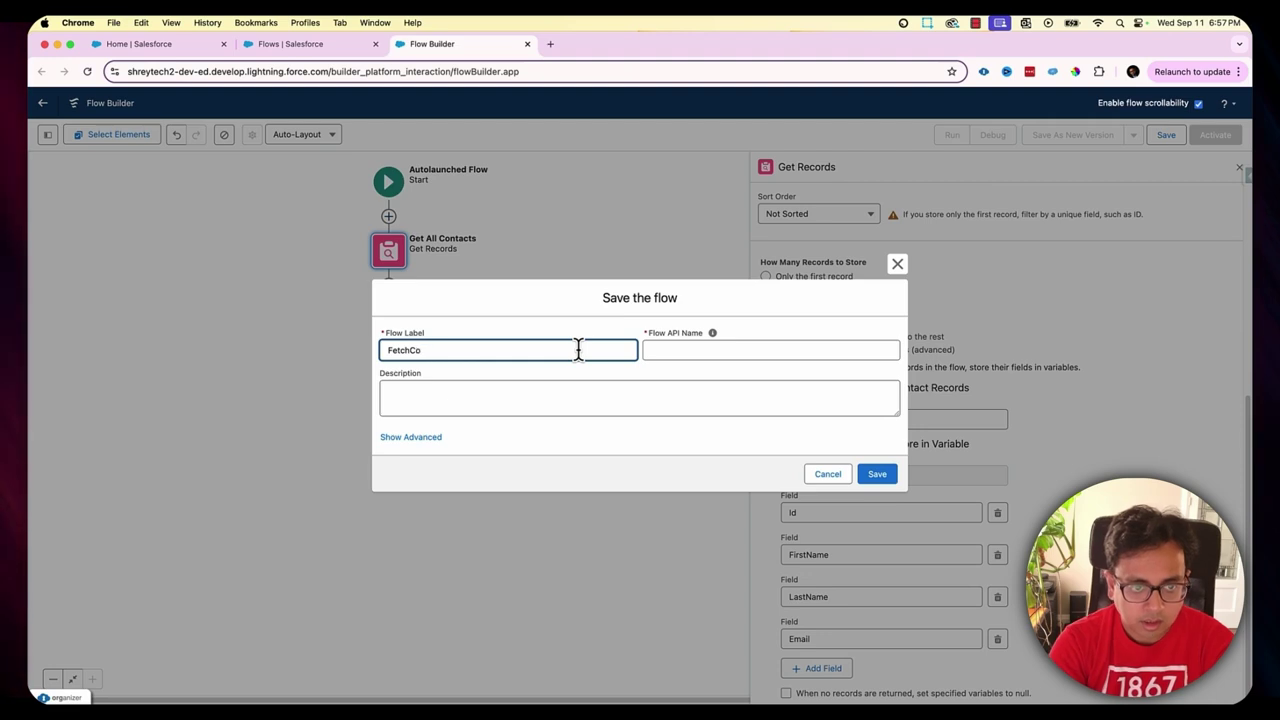
type("ntacts")
key("Tab")
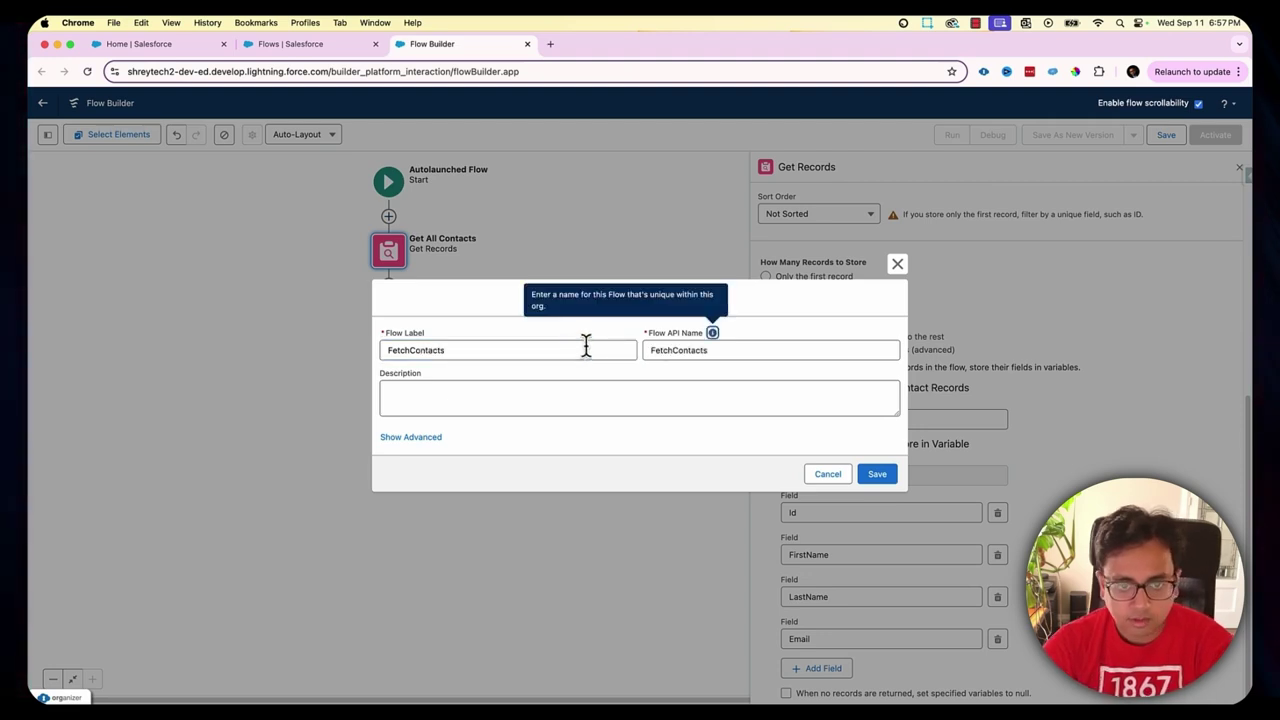
left_click(877, 477)
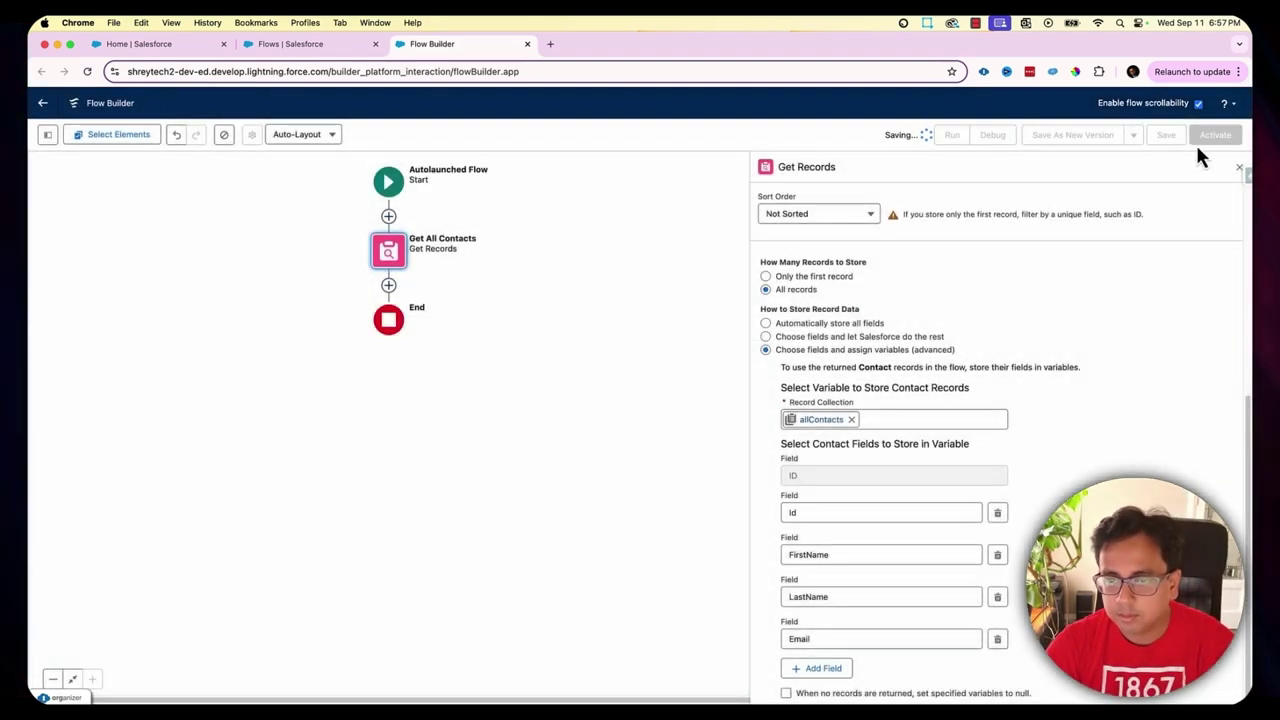
left_click(1212, 143)
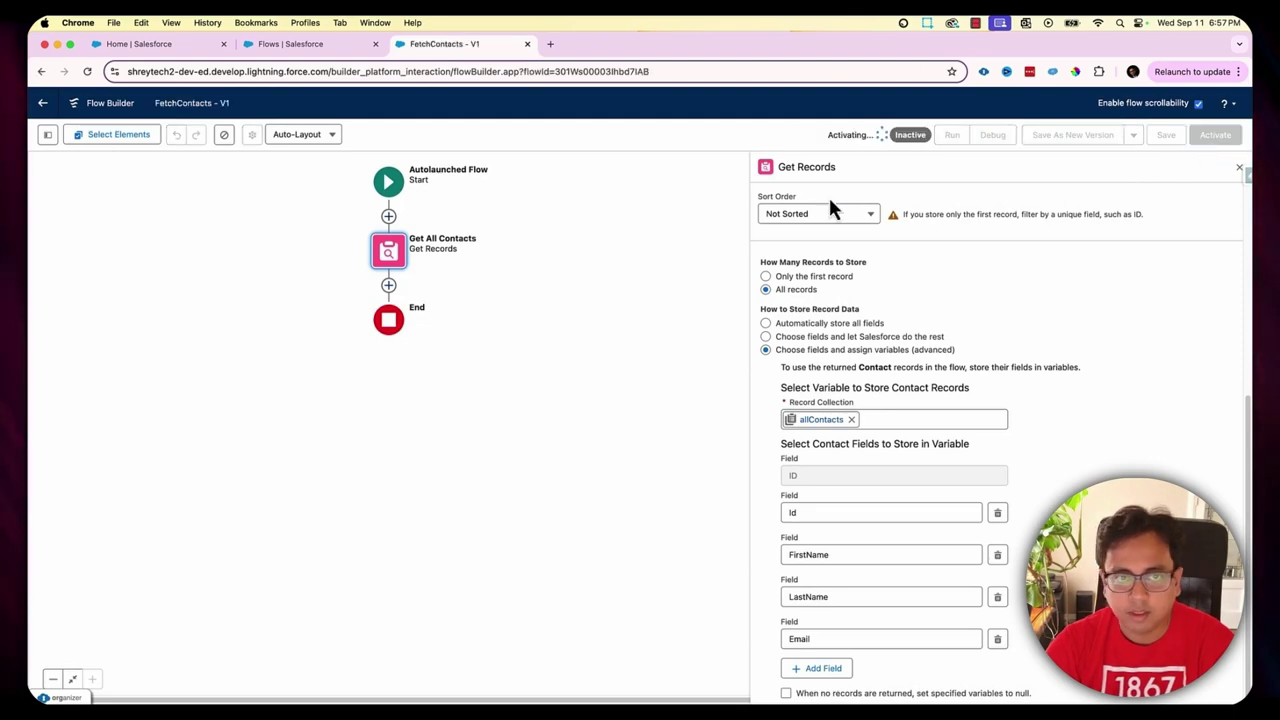
Step: Create a new Screen Flow from scratch, starting from the Flows setup page
left_click(340, 45)
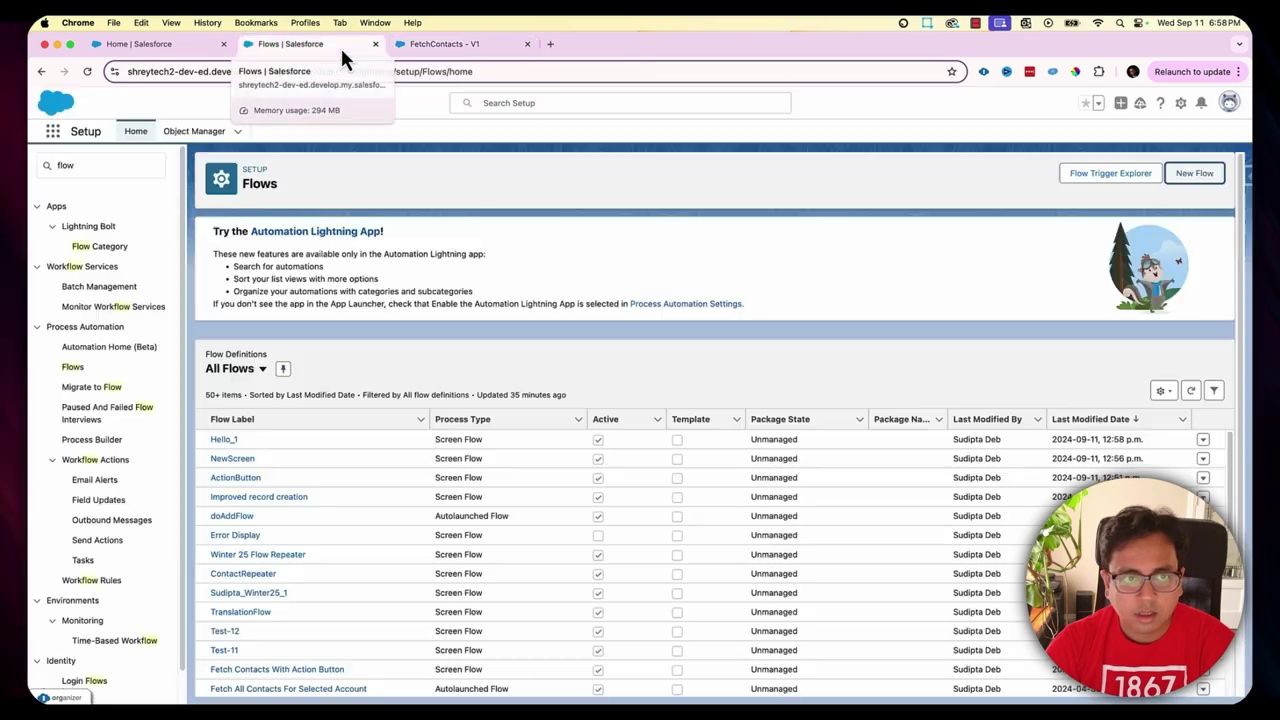
left_click(1195, 180)
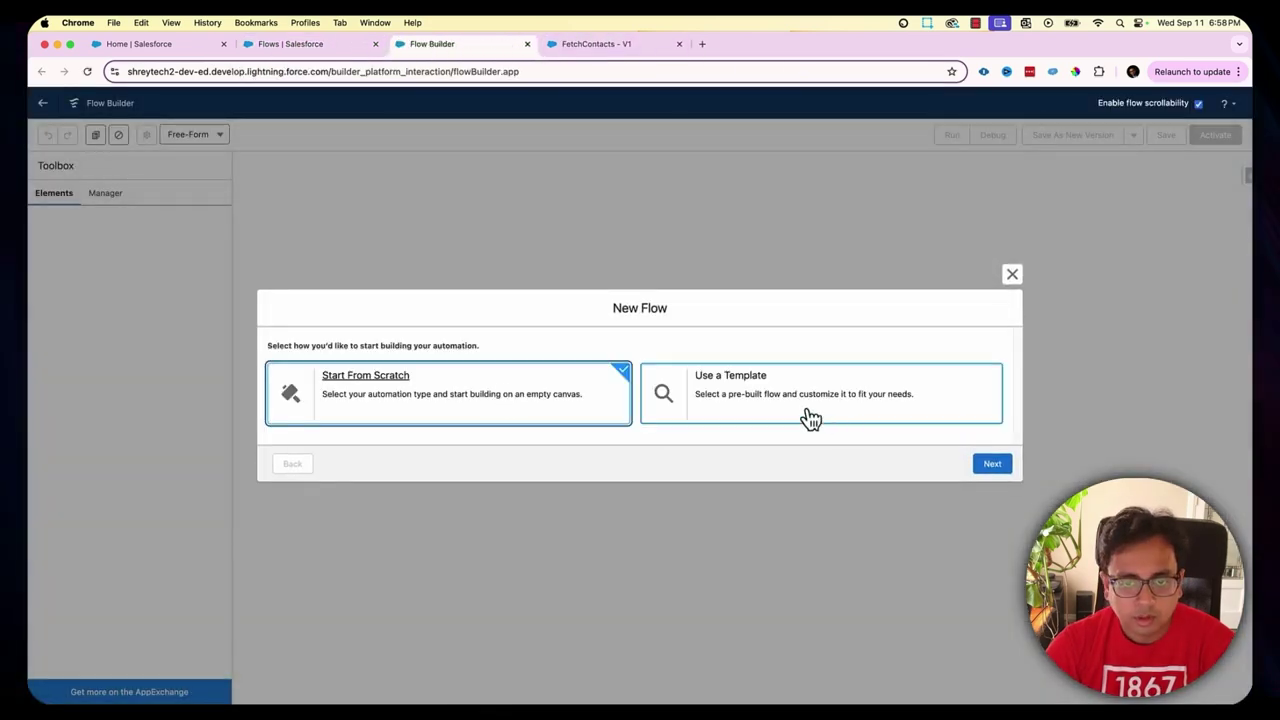
left_click(994, 466)
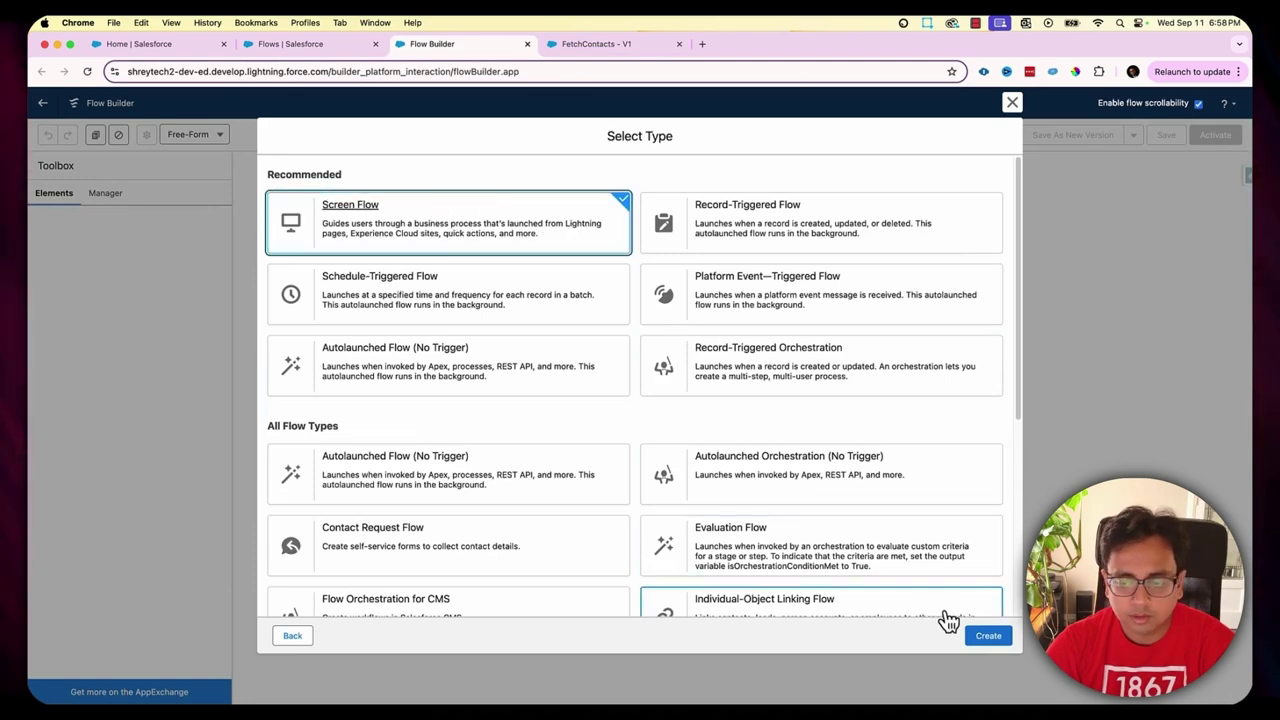
left_click(986, 636)
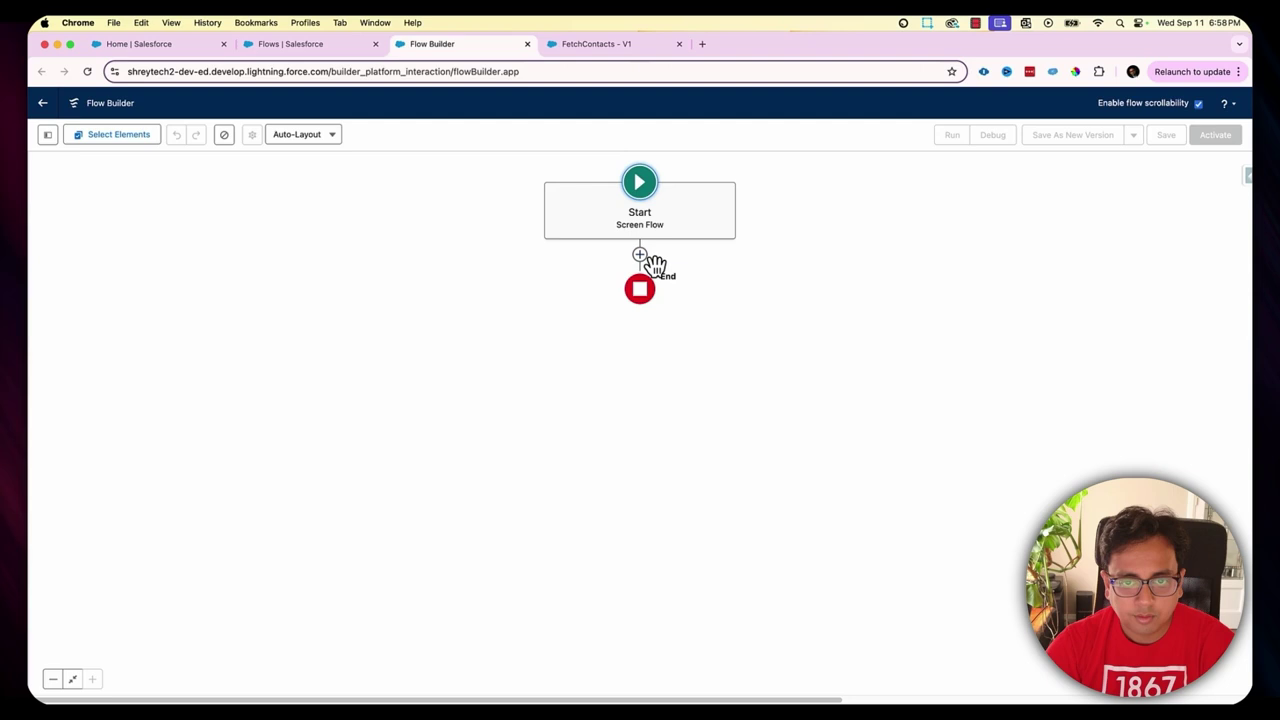
Step: Add a Get Records element after the start and label it Get All Accounts
left_click(641, 256)
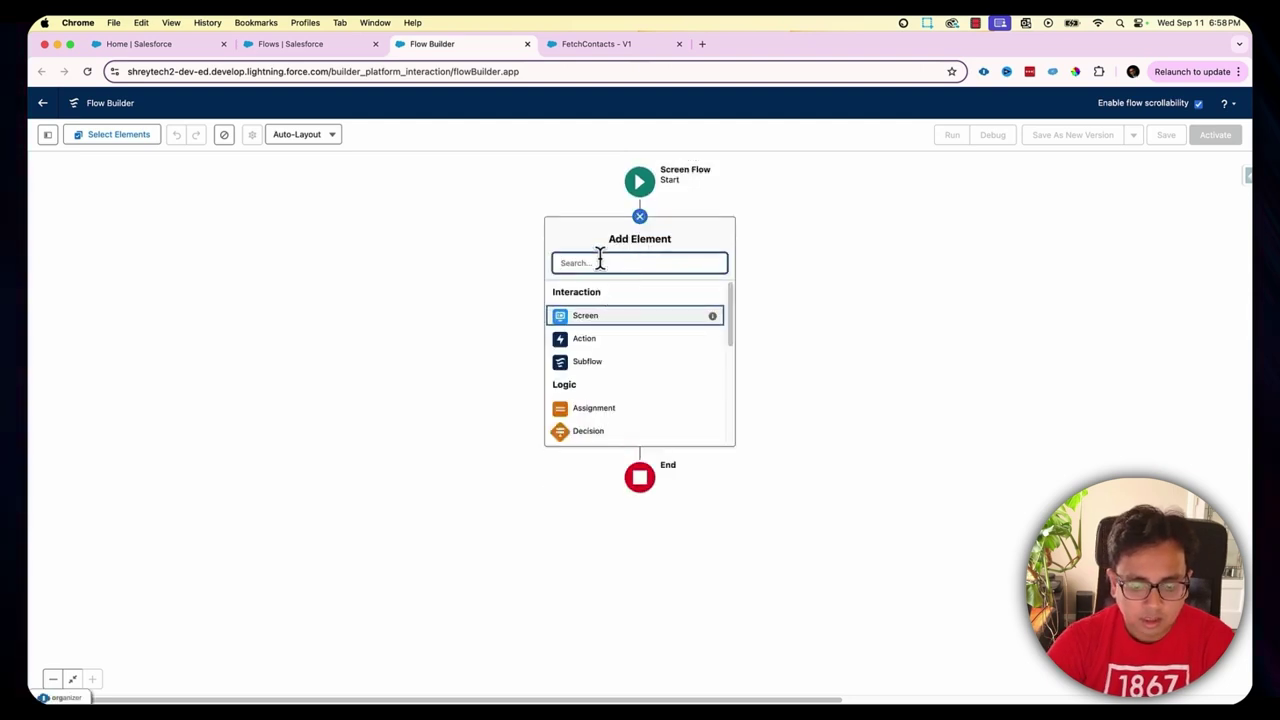
type("get")
left_click(605, 296)
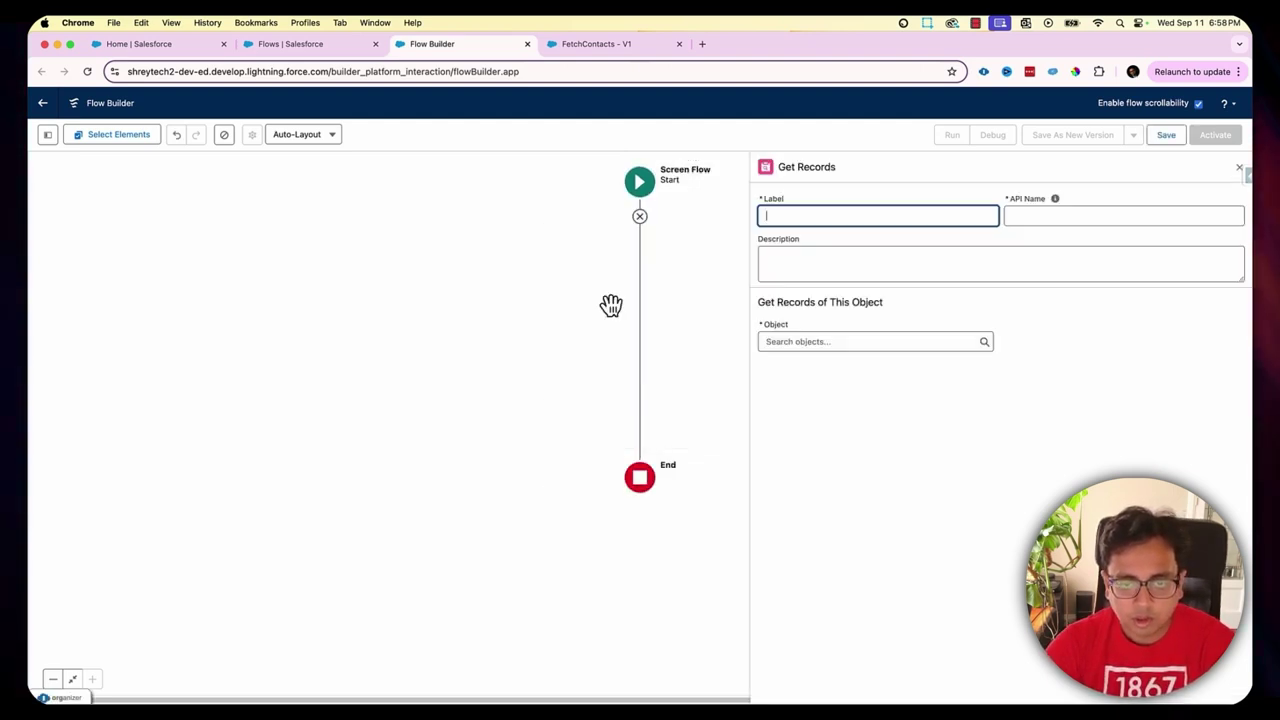
type("get")
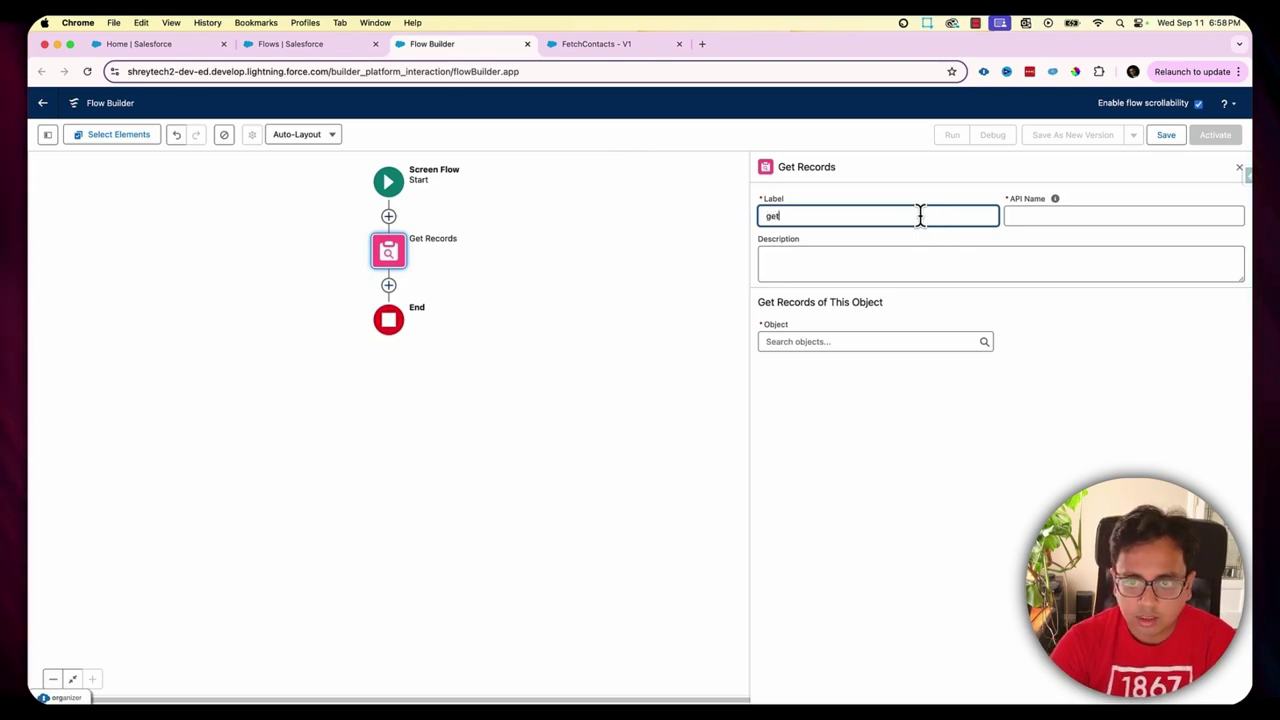
type("Get")
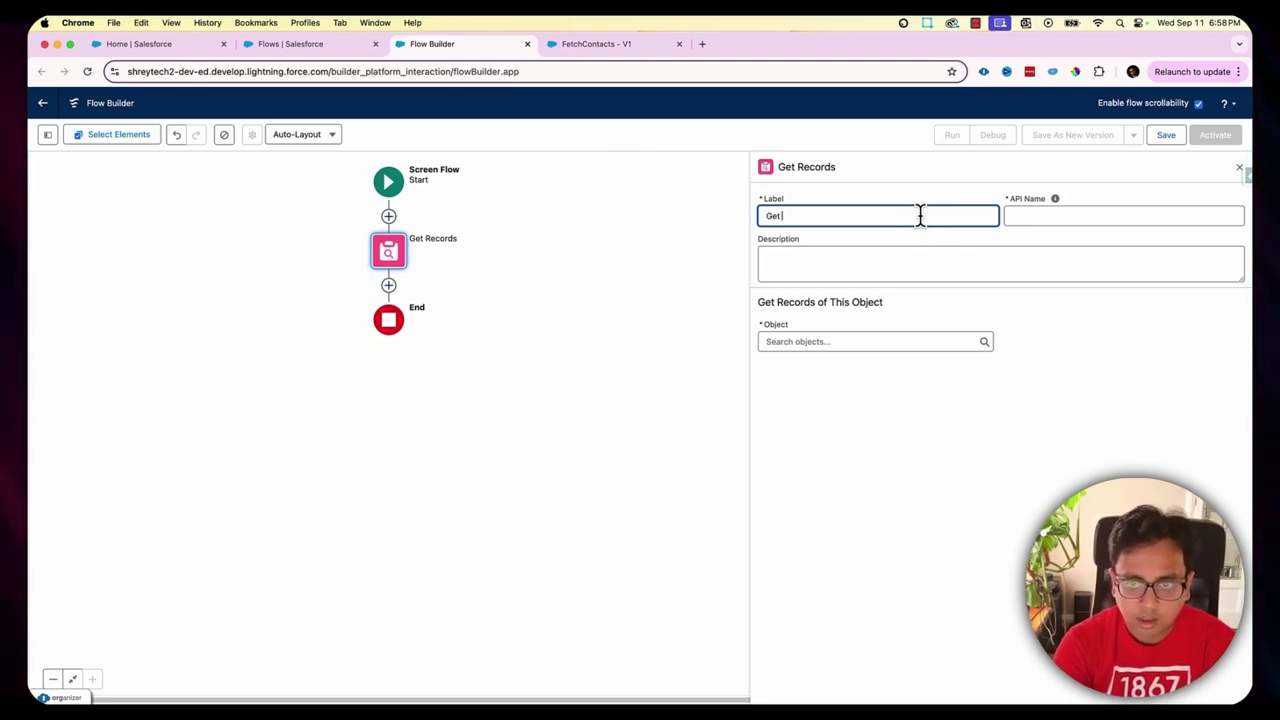
type(" All Accounts")
key("Tab")
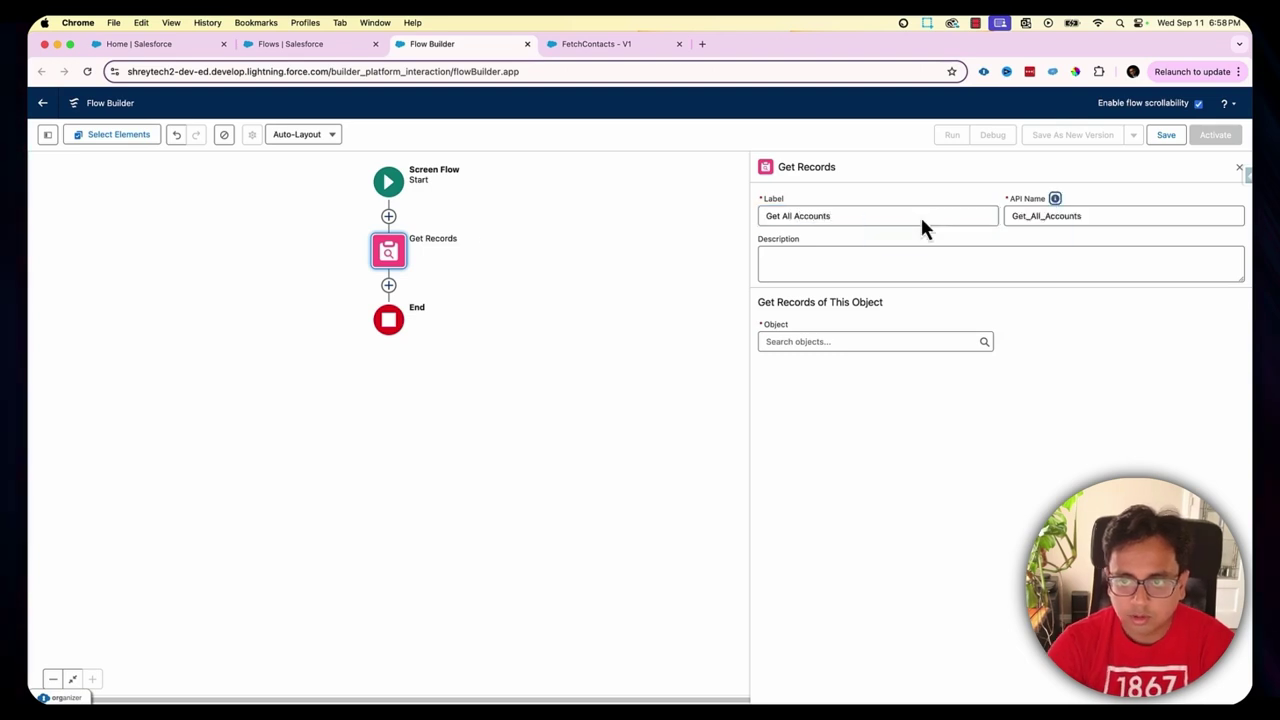
Step: Configure Get All Accounts to retrieve Account records without filter conditions and store all records, then close its properties
left_click(874, 341)
type("acc")
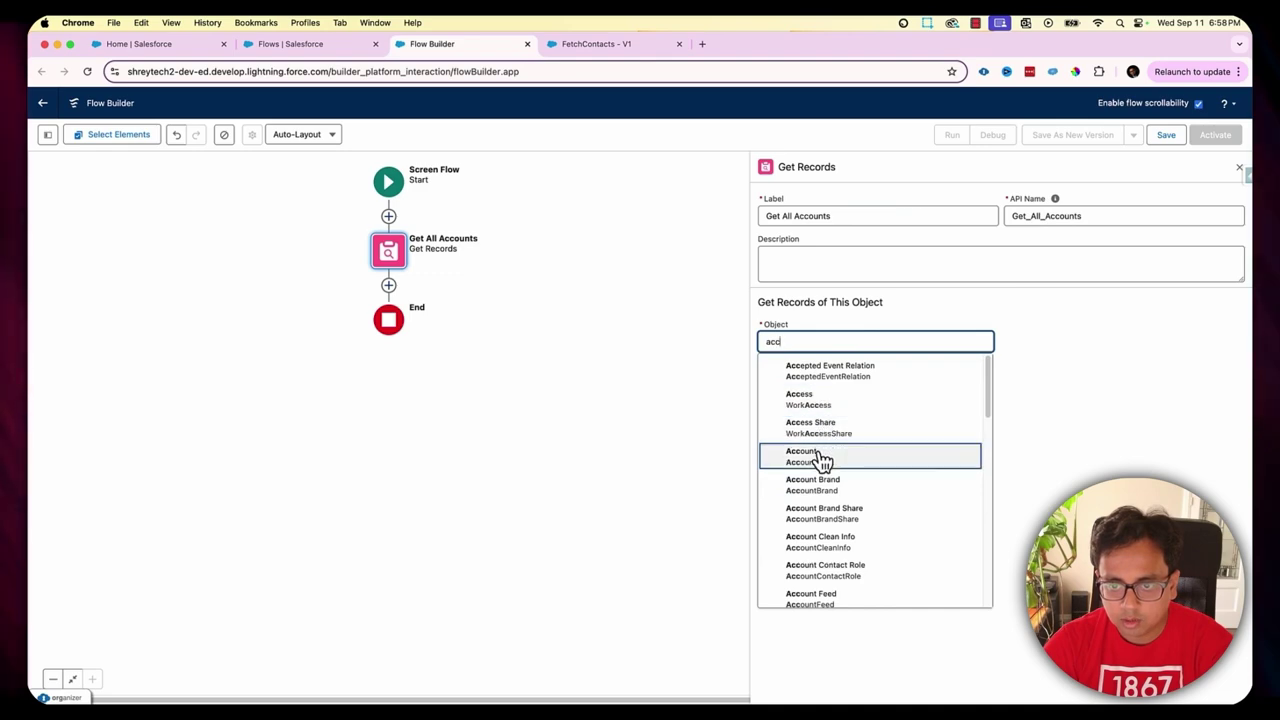
left_click(820, 456)
left_click(820, 415)
left_click(818, 445)
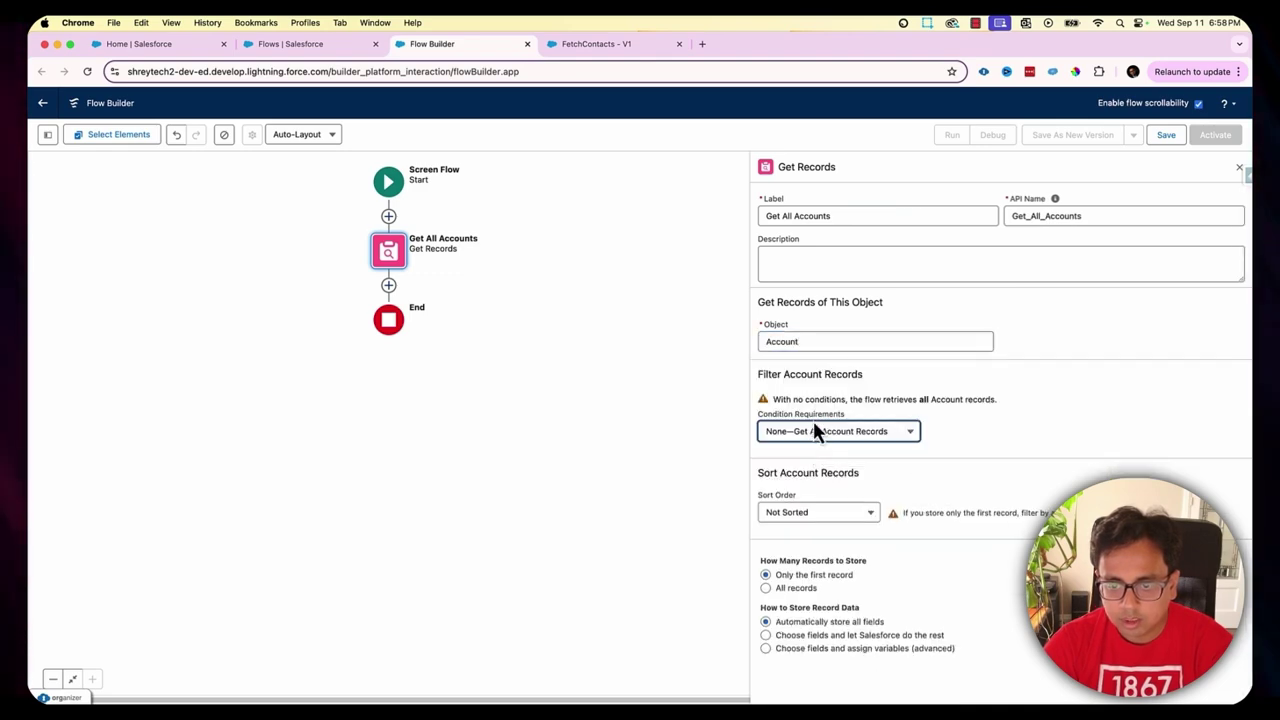
left_click(770, 600)
left_click(628, 430)
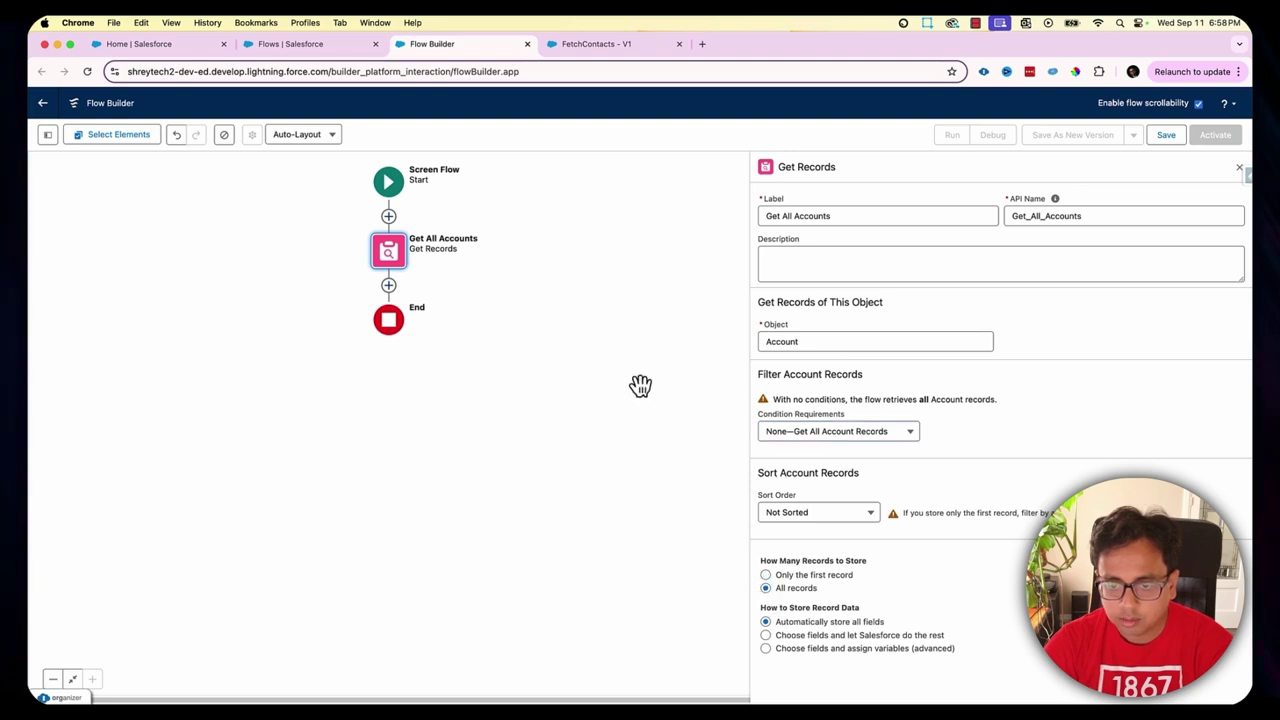
left_click(1238, 170)
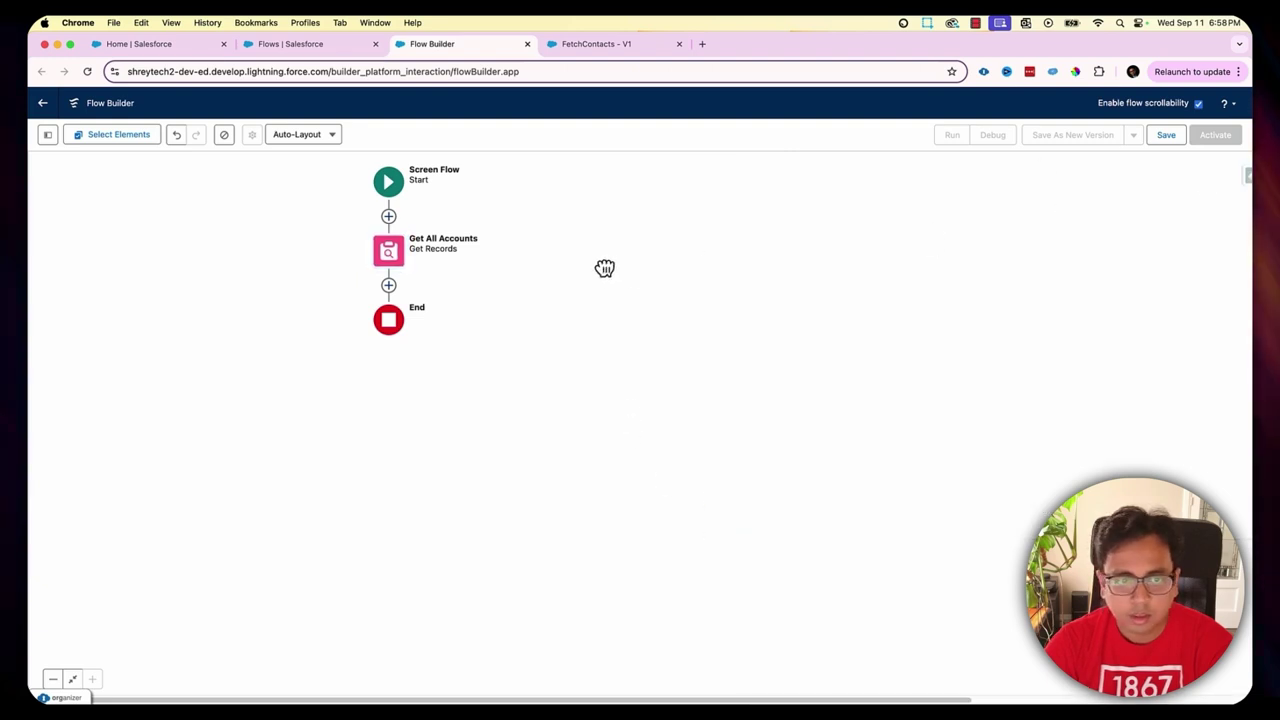
Step: Add a Screen element after Get All Accounts and label it Display
left_click(388, 287)
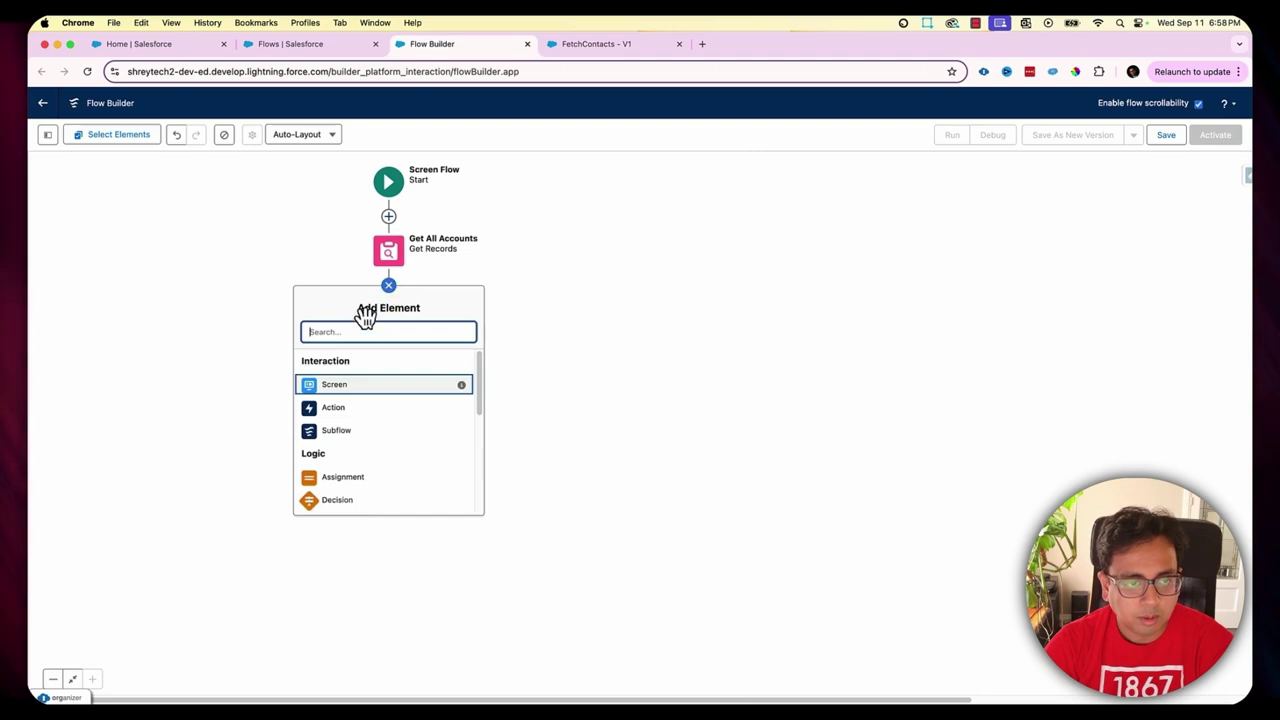
left_click(346, 390)
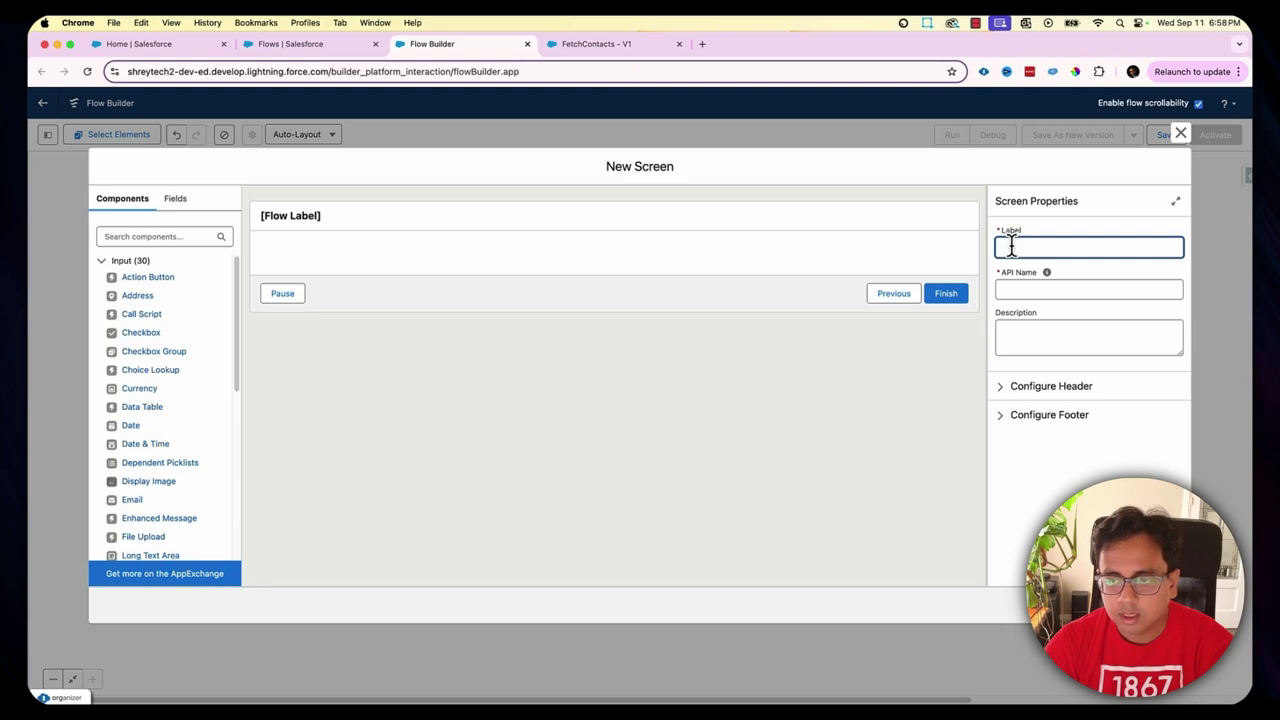
type("Display")
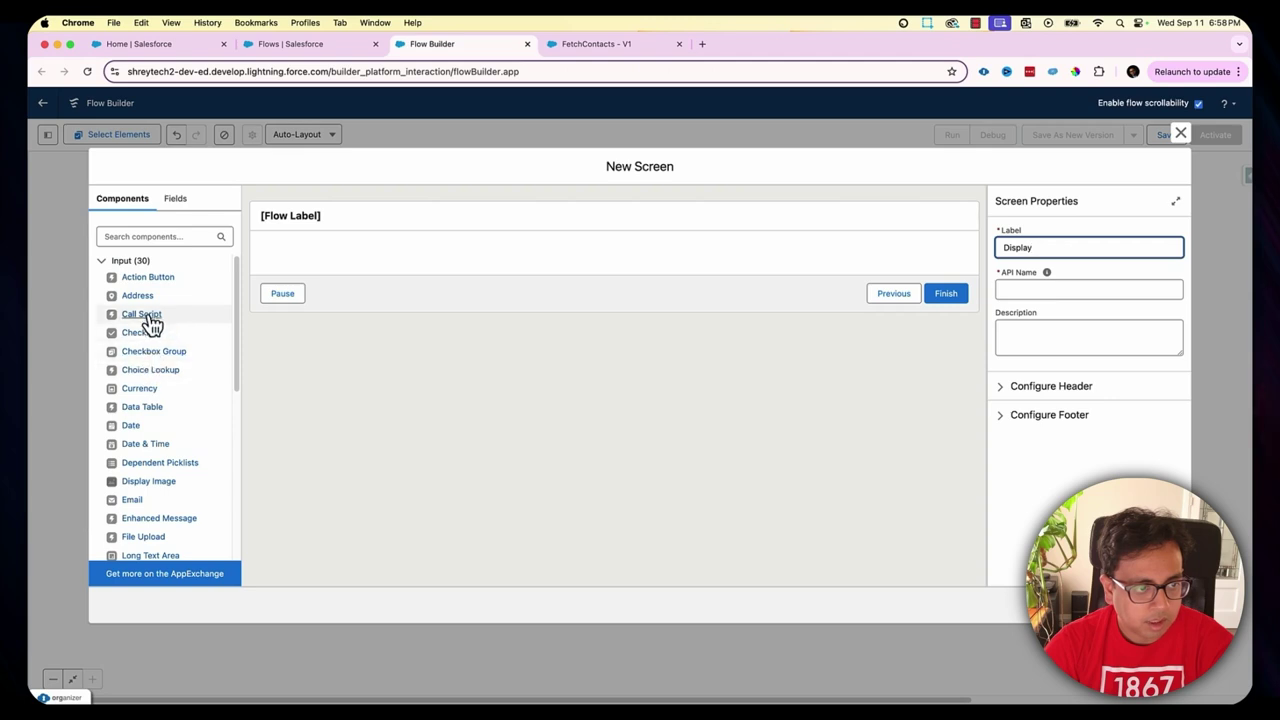
Step: Place a Choice Lookup component on the screen, label it Select Account and make it required
left_click_drag(152, 376, 352, 250)
left_click(1056, 247)
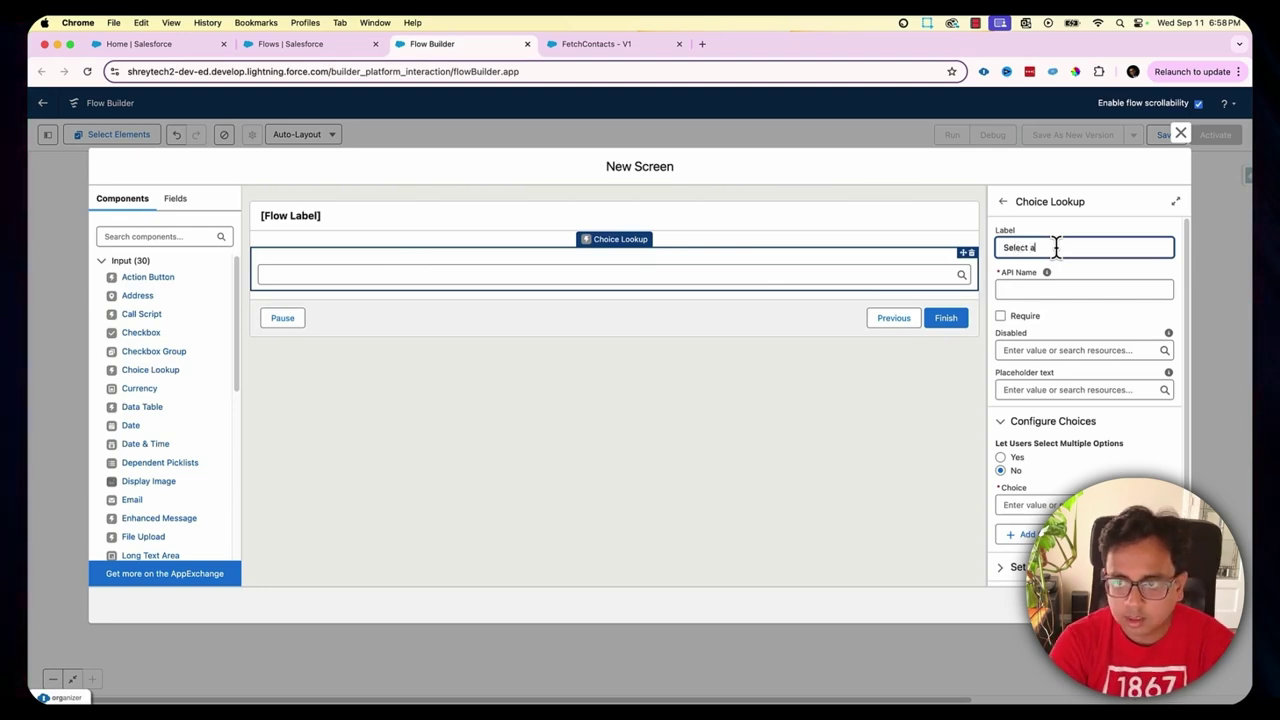
type("Select Account")
left_click(1058, 256)
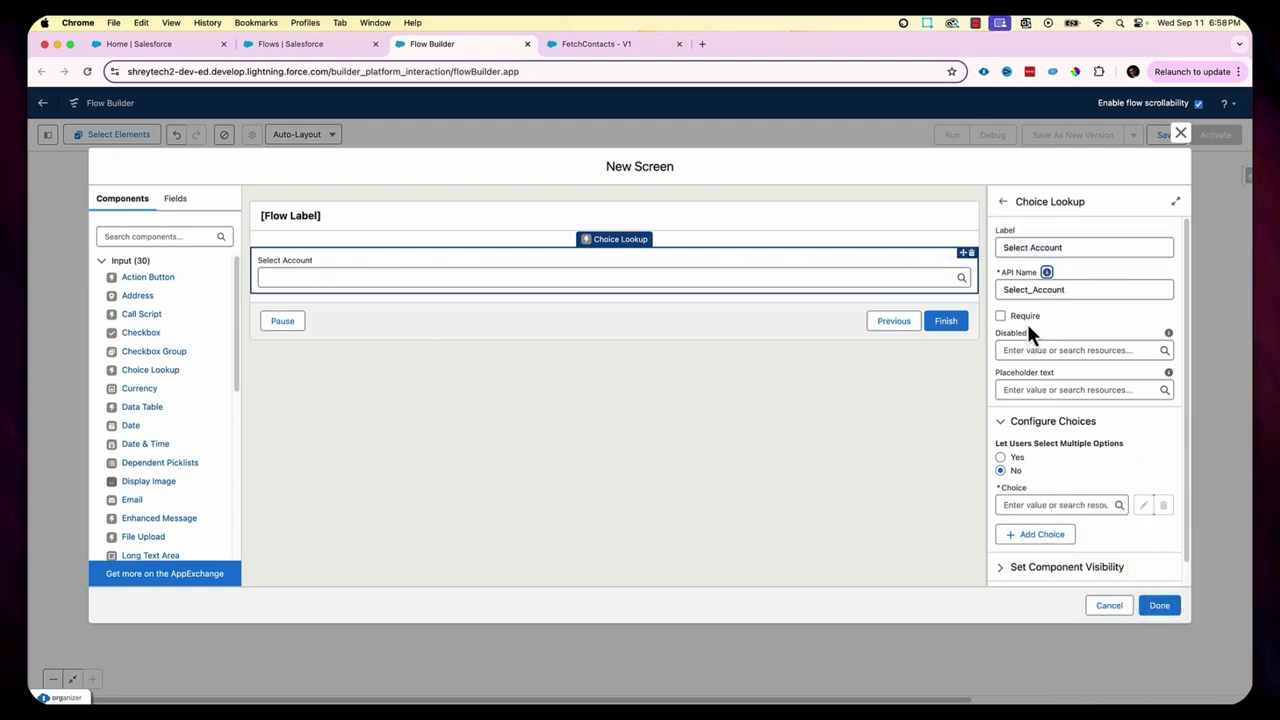
left_click(1001, 316)
Step: Create a Collection Choice Set resource for the Select Account lookup's choice, using Get_All_Accounts as its collection
scroll(1120, 340, "down", 1)
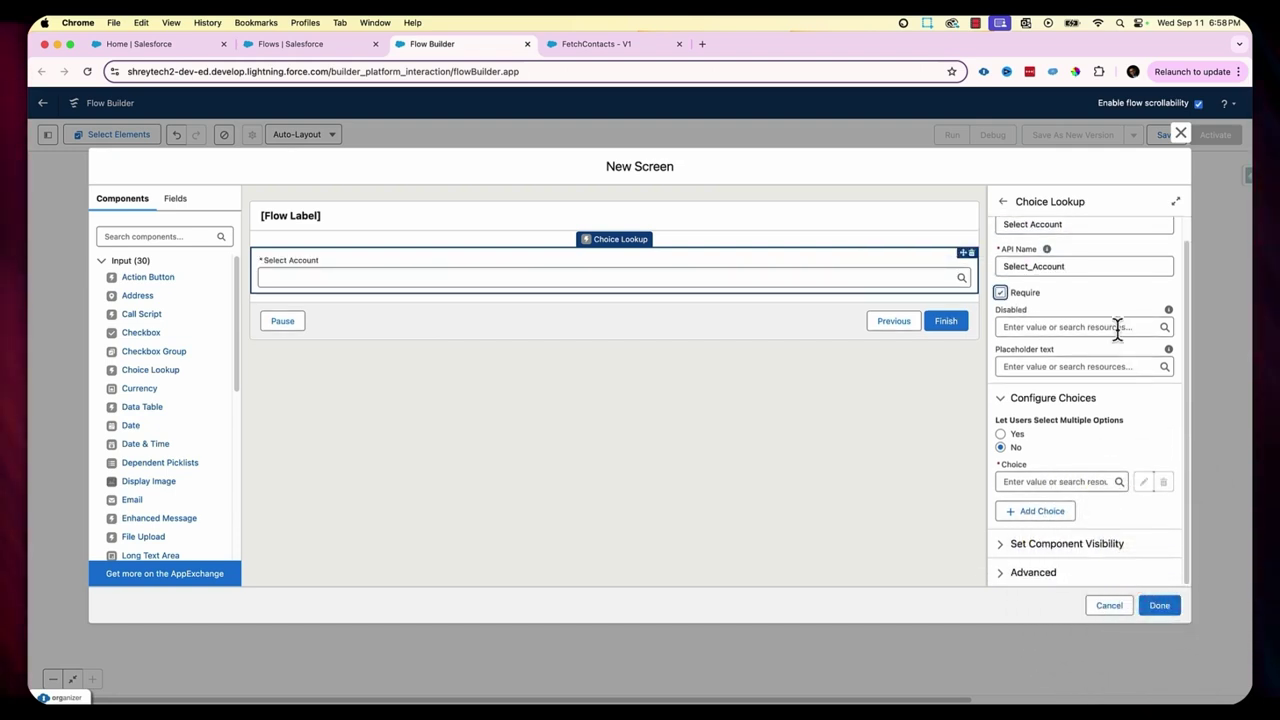
left_click(1060, 481)
left_click(1059, 508)
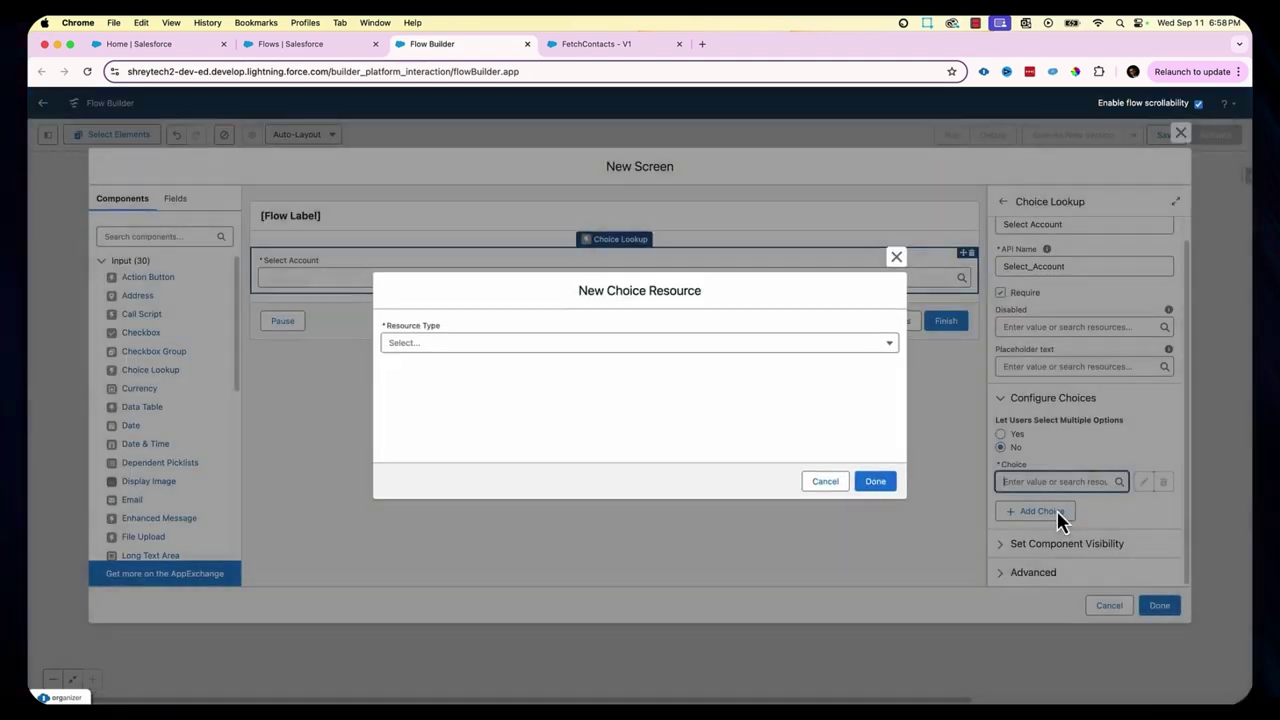
left_click(537, 345)
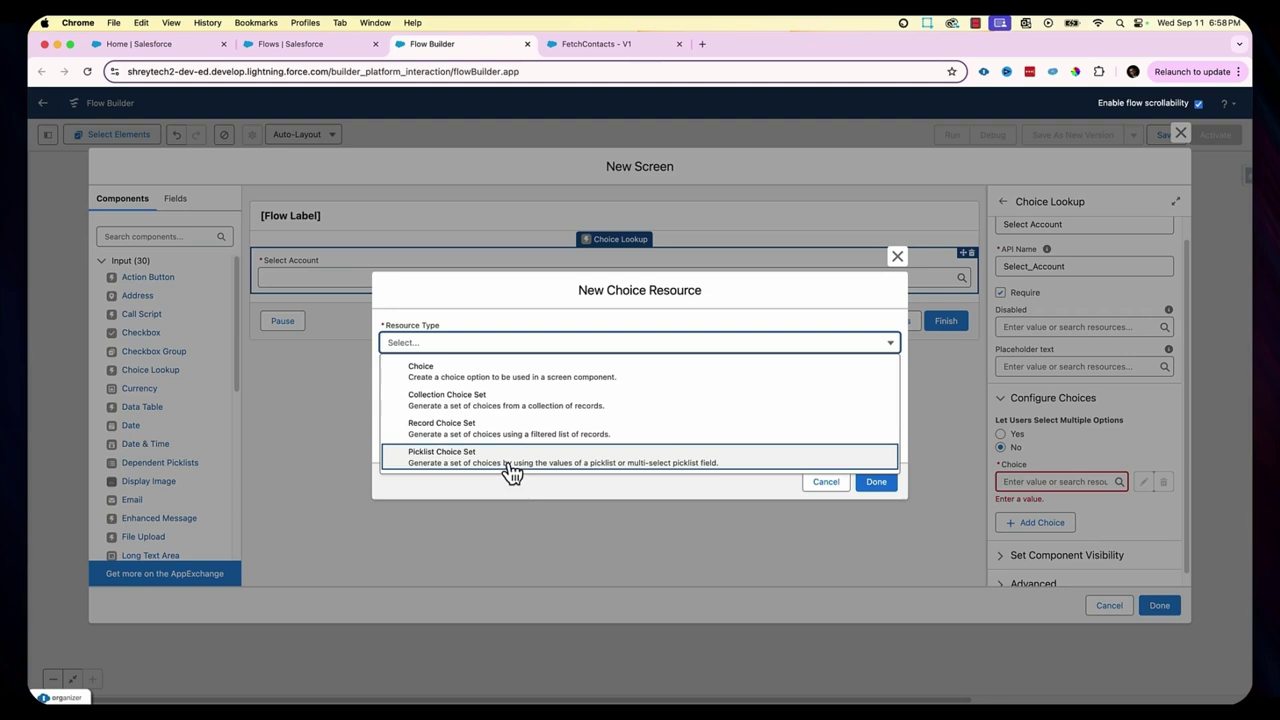
left_click(514, 412)
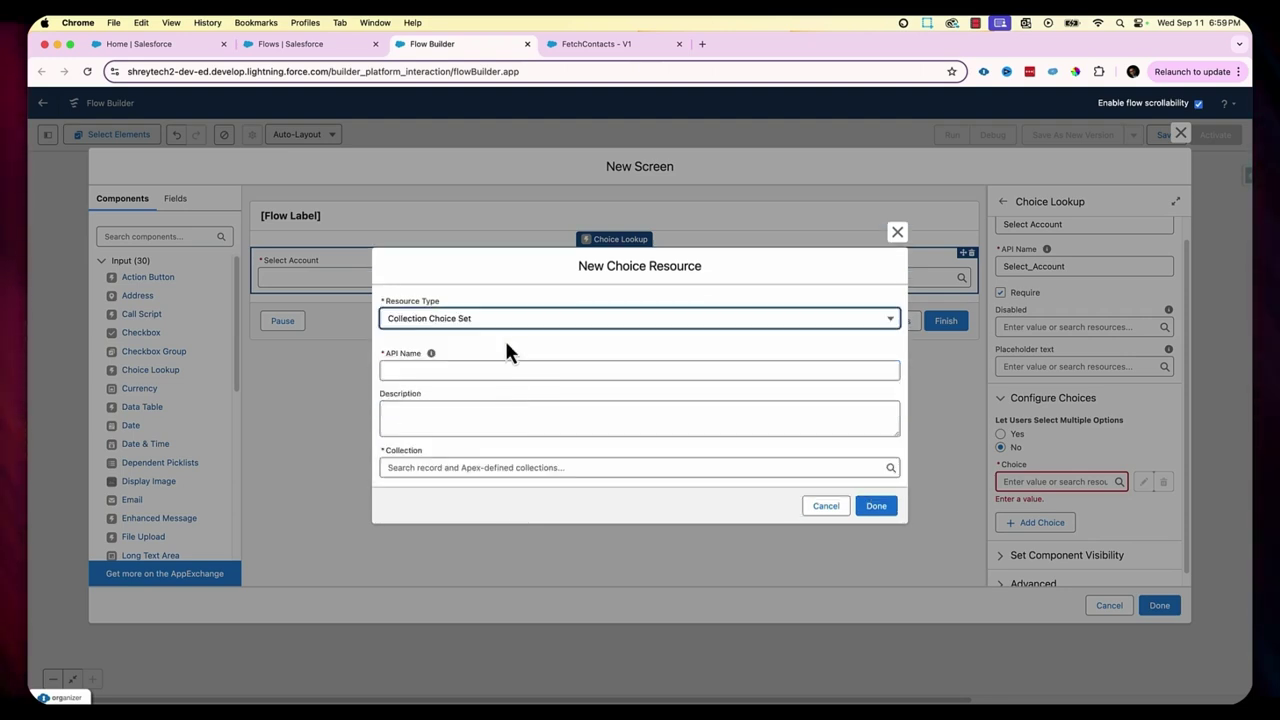
left_click(486, 467)
left_click(457, 489)
Step: Use the Name field for both the choice label and the choice value of the choice set
left_click(457, 489)
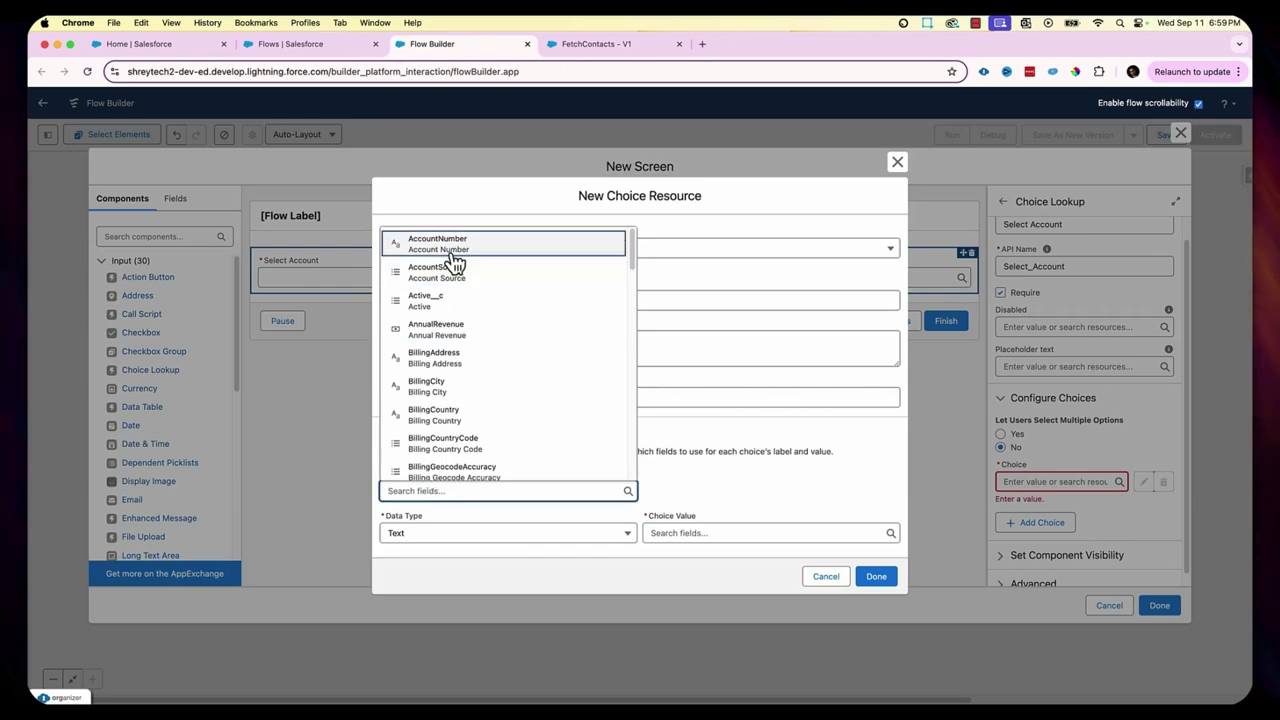
type("name")
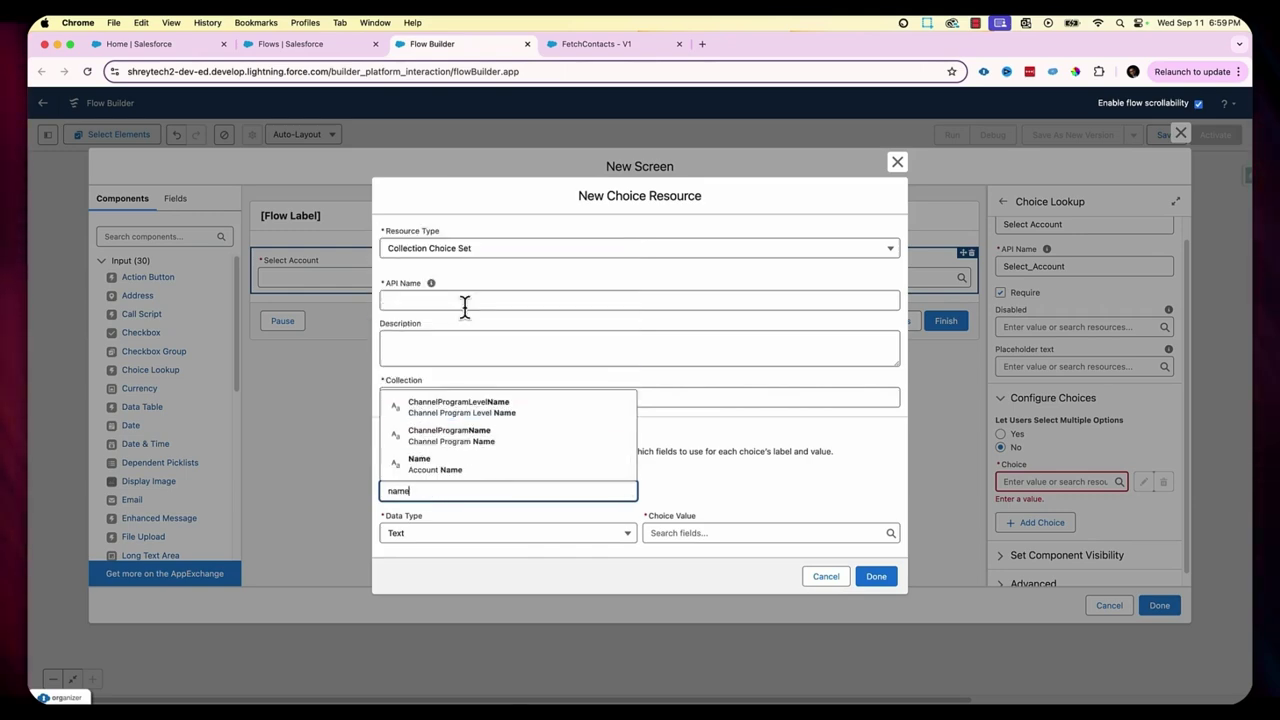
left_click(452, 465)
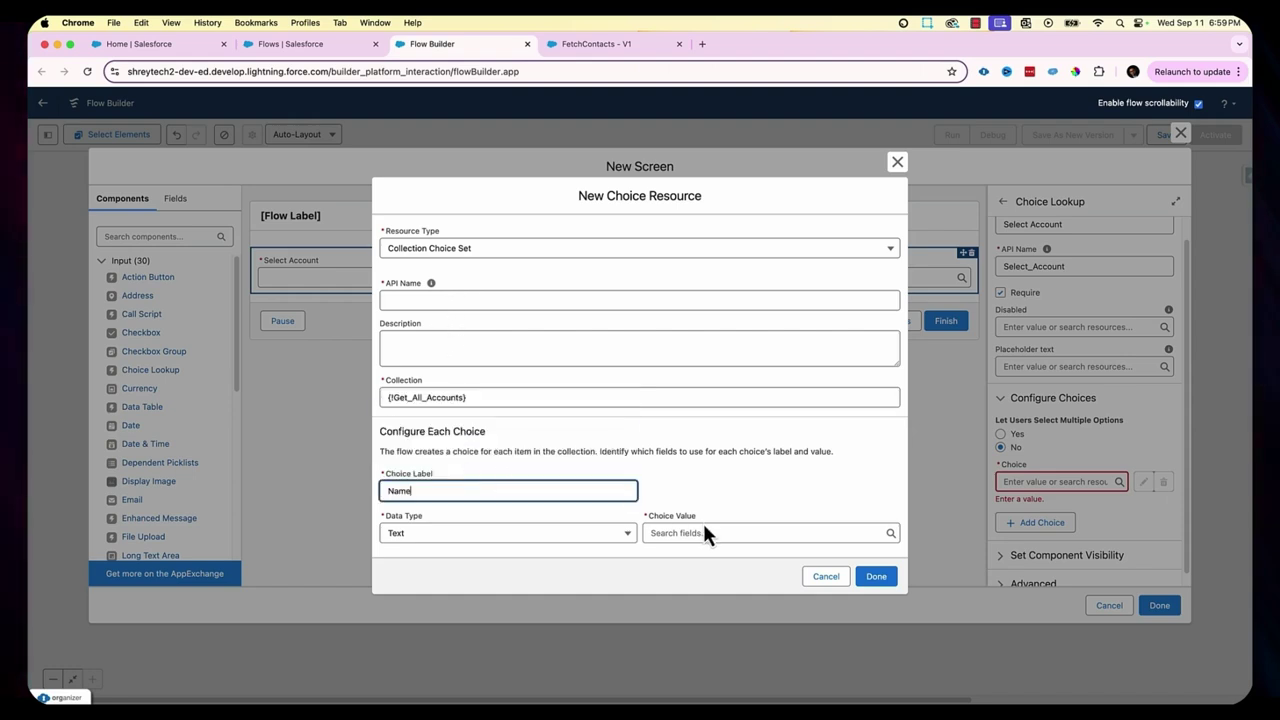
left_click(704, 533)
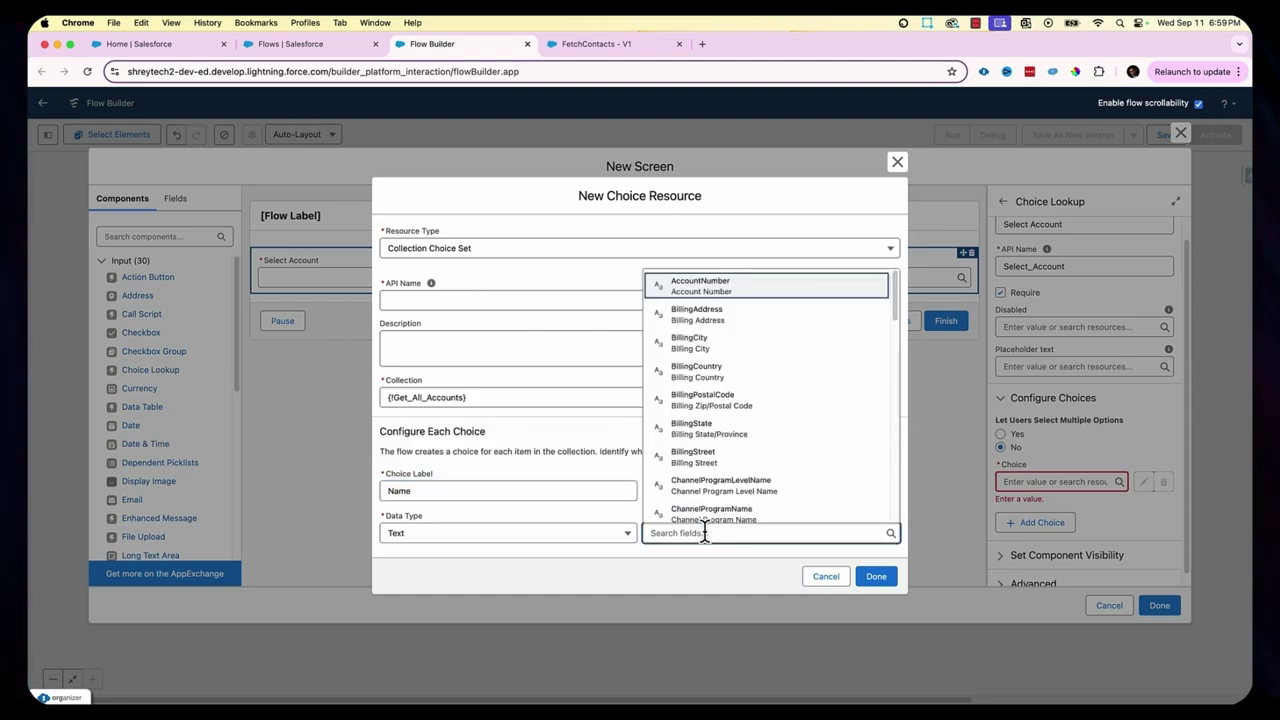
type("name")
left_click(712, 508)
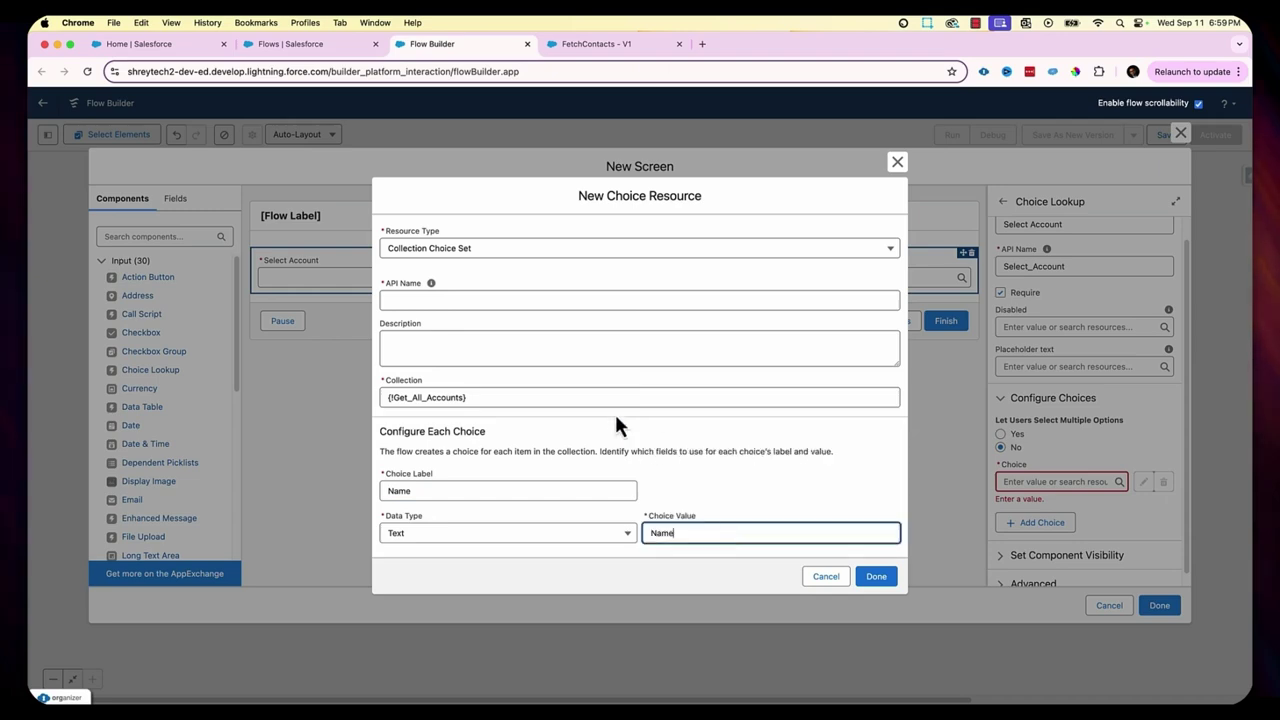
Step: Set the choice set's API name to AllAccountChoiceSet
left_click(507, 301)
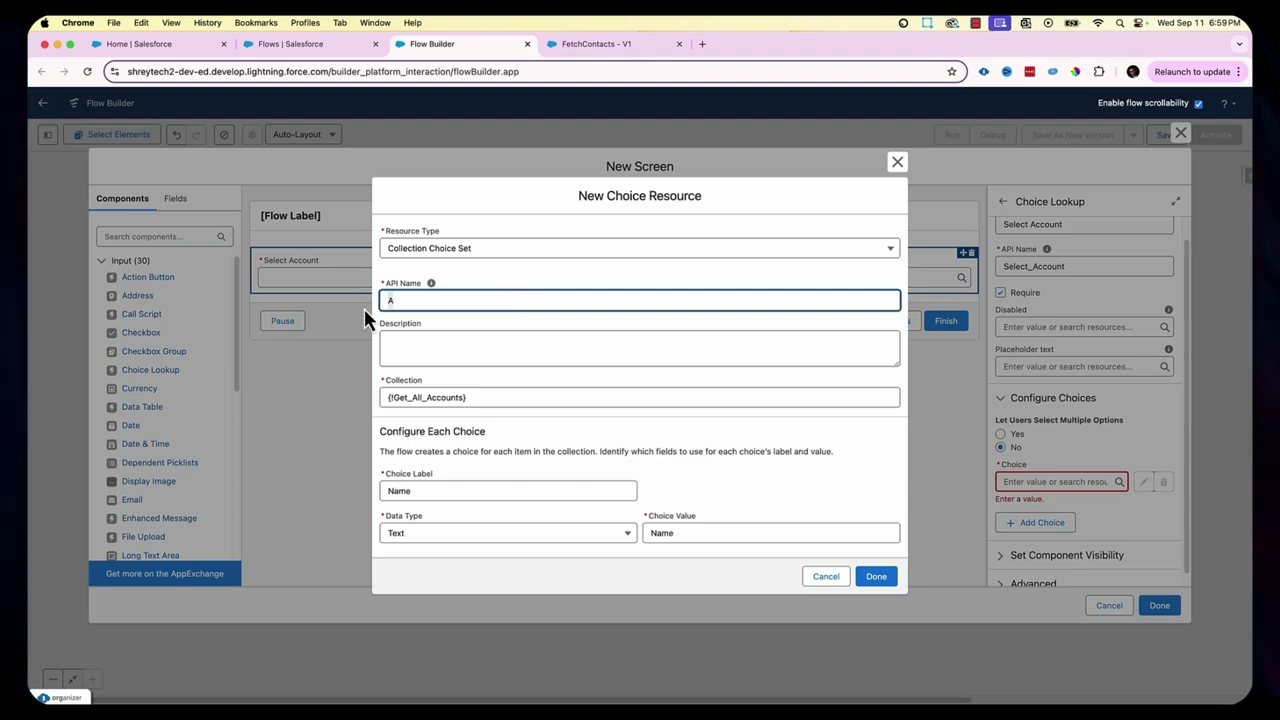
type("AllAccoun")
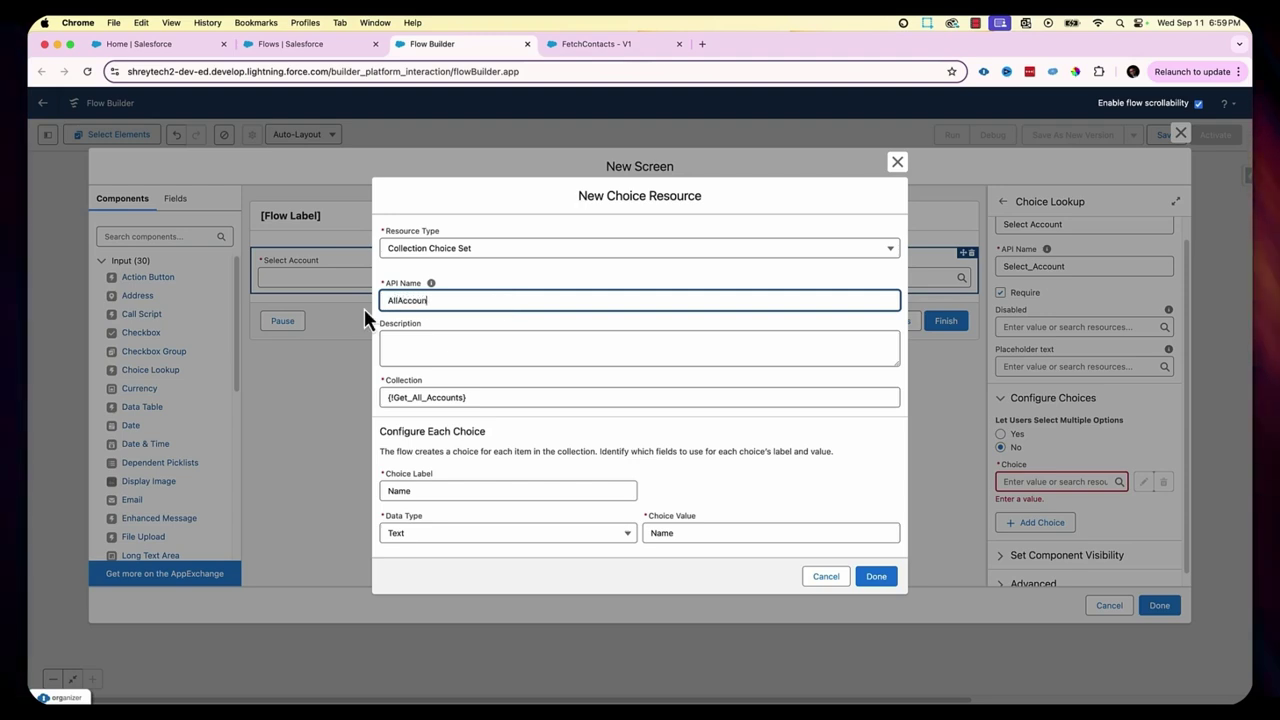
type("tChoiceSet")
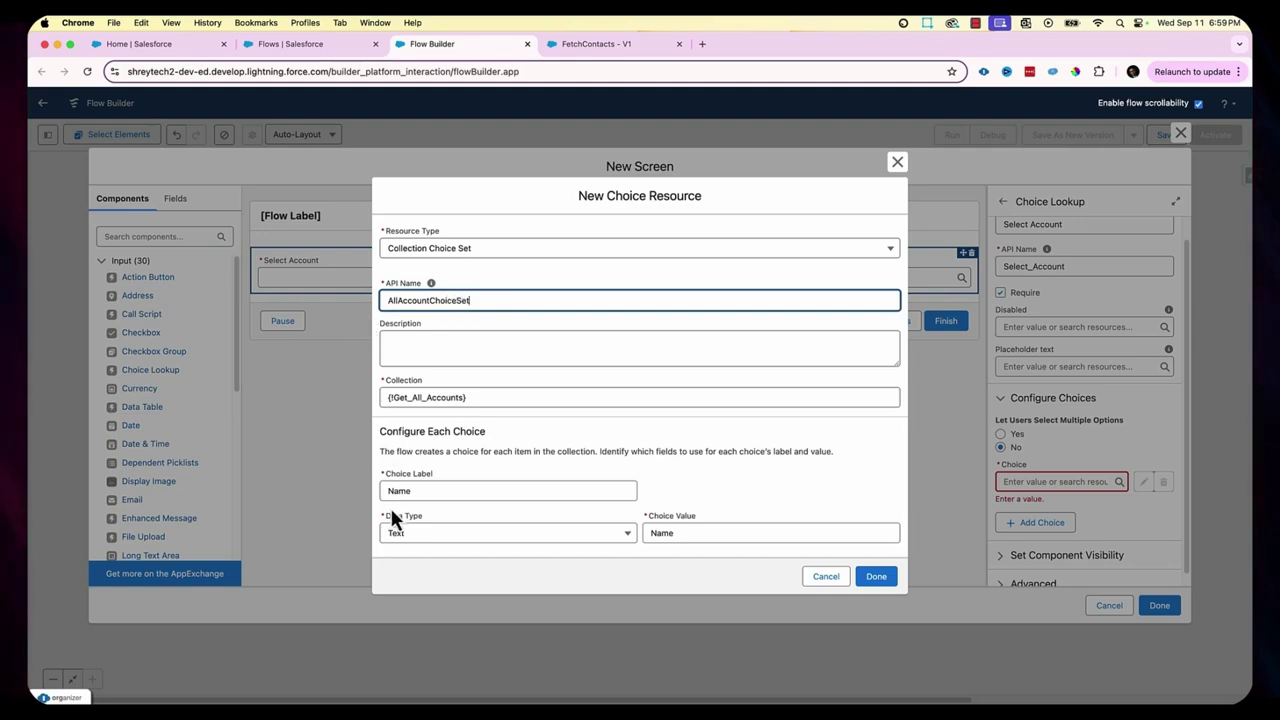
Step: Change the choice value to the account's Id field and save the choice resource
left_click_drag(708, 537, 640, 540)
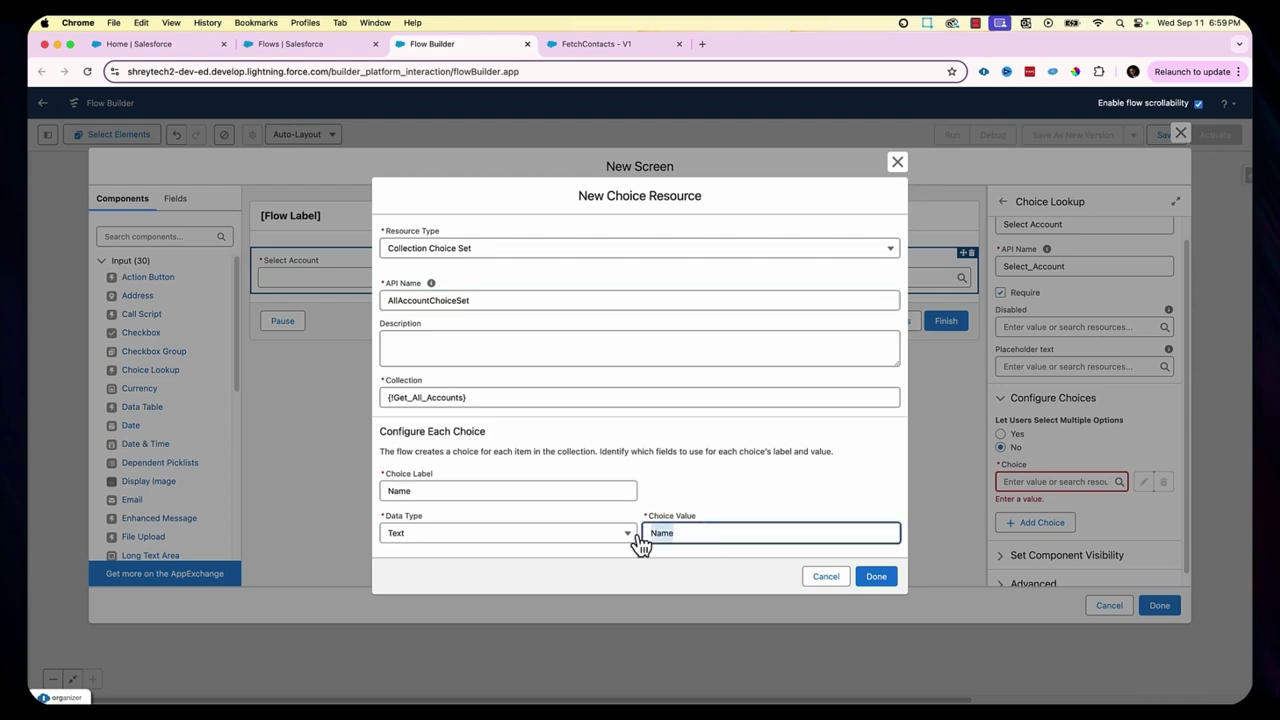
type("Id")
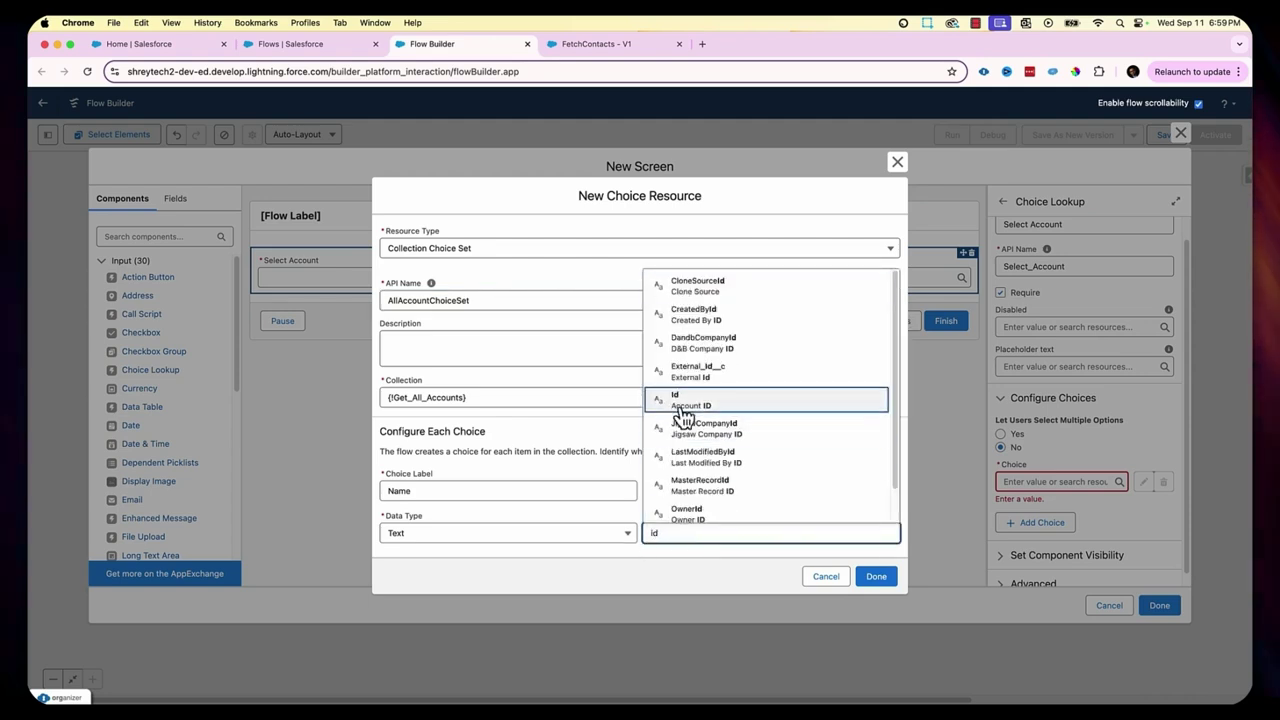
left_click(690, 410)
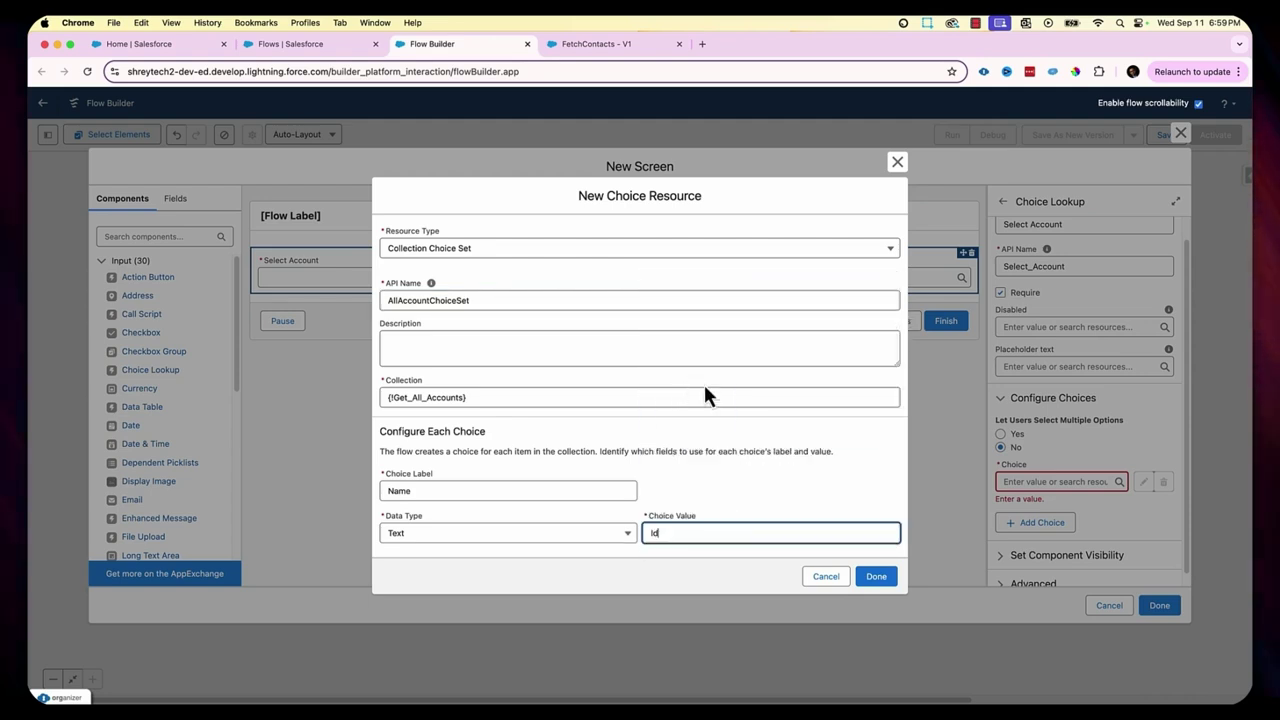
left_click(888, 584)
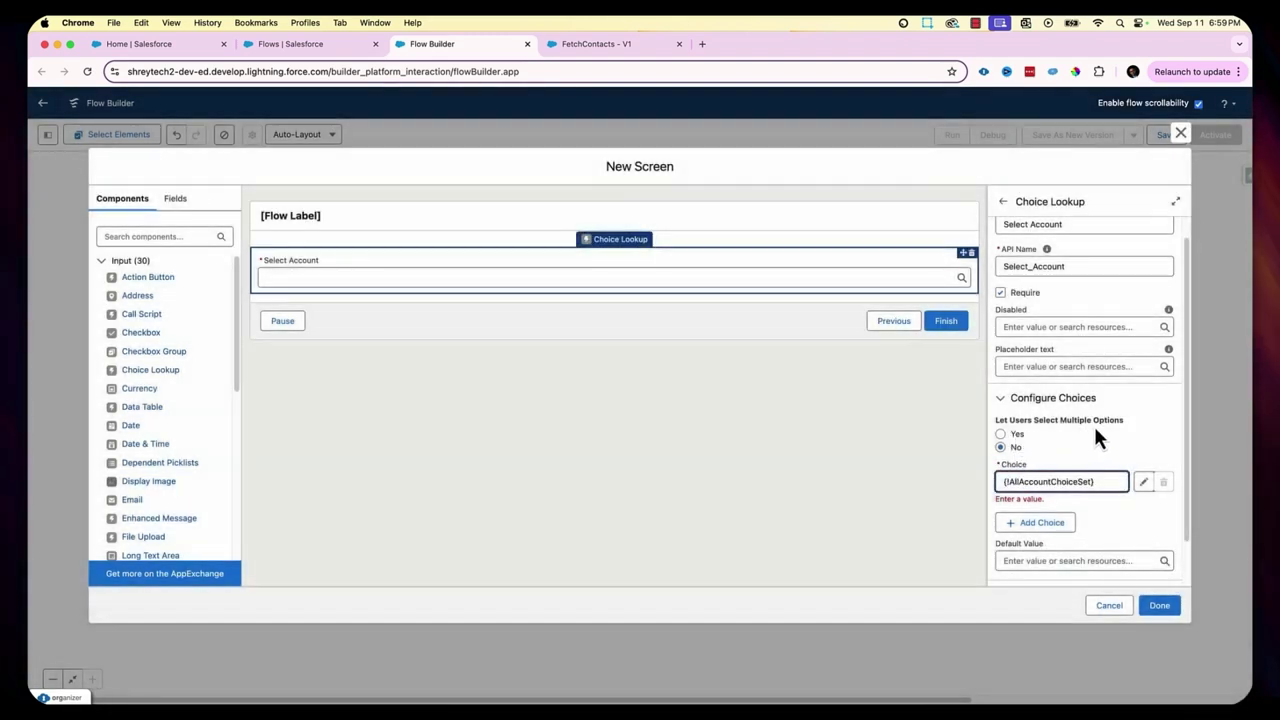
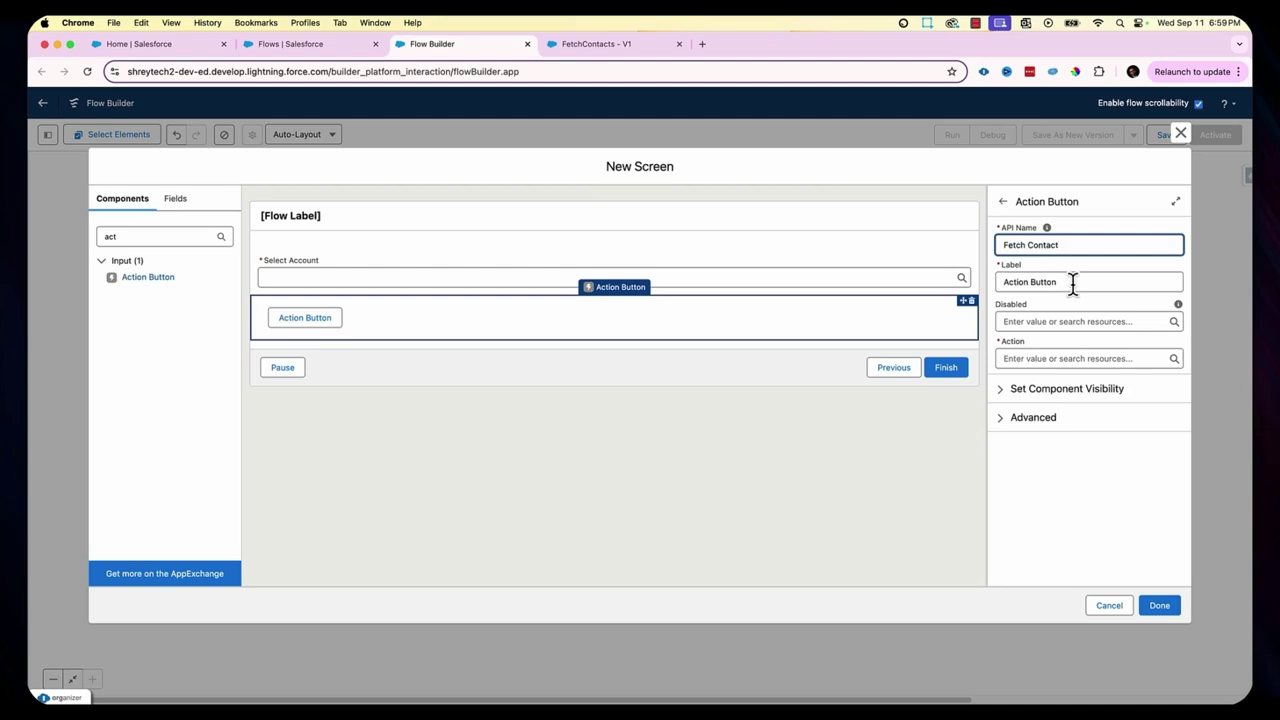
Step: Label the action button Fetch Contacts and set its API name to Fetch_Contacts
left_click_drag(1066, 246, 978, 258)
key("super+c")
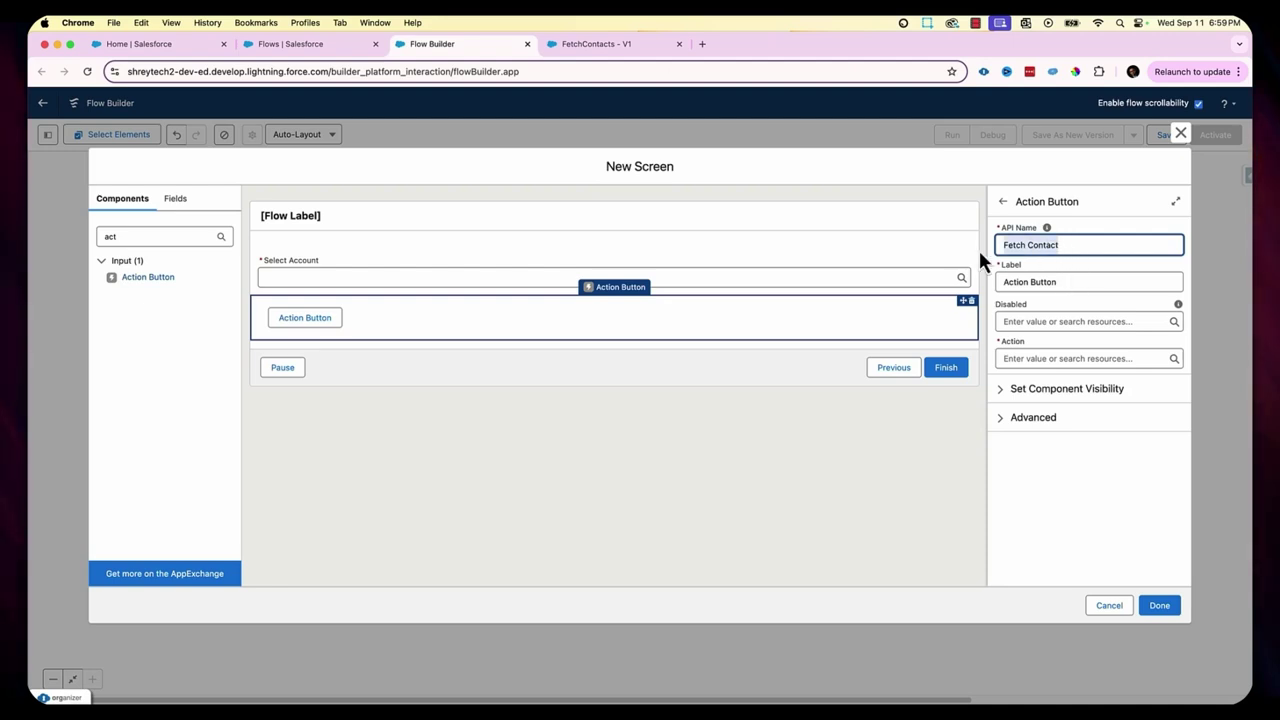
key("BackSpace")
left_click_drag(1066, 282, 975, 305)
key("super+v")
left_click(1037, 248)
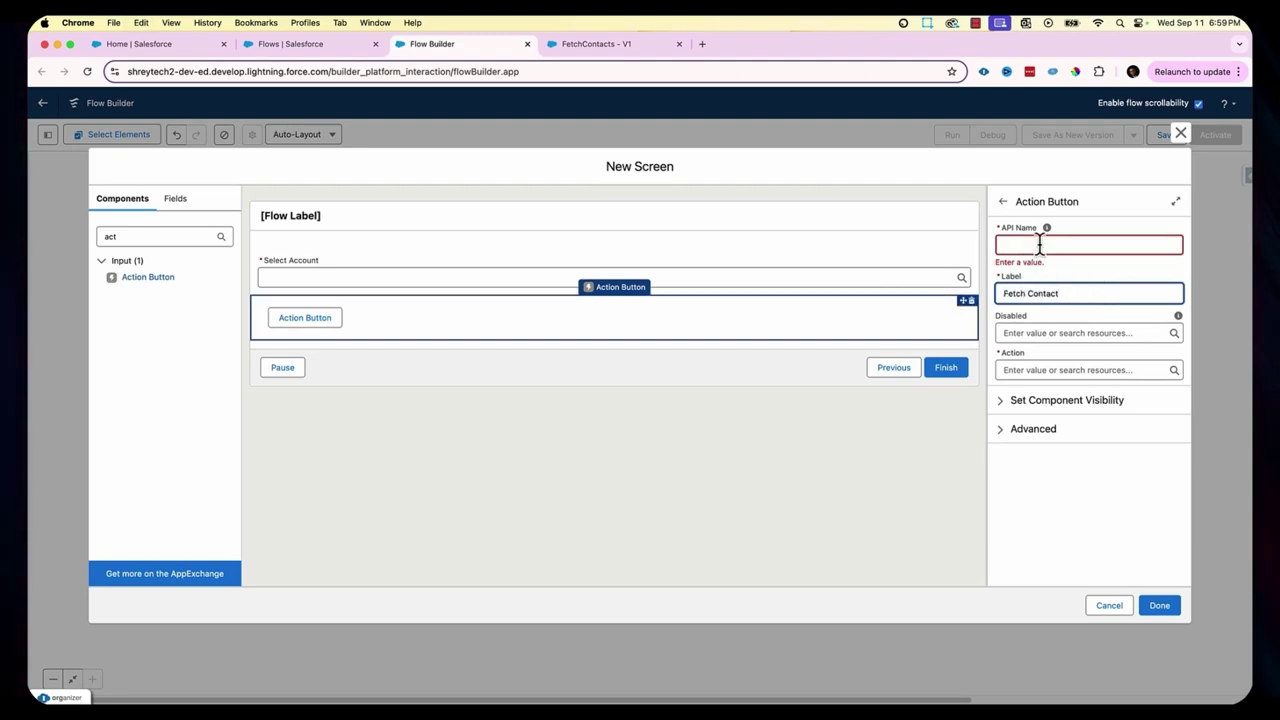
type("Fetc")
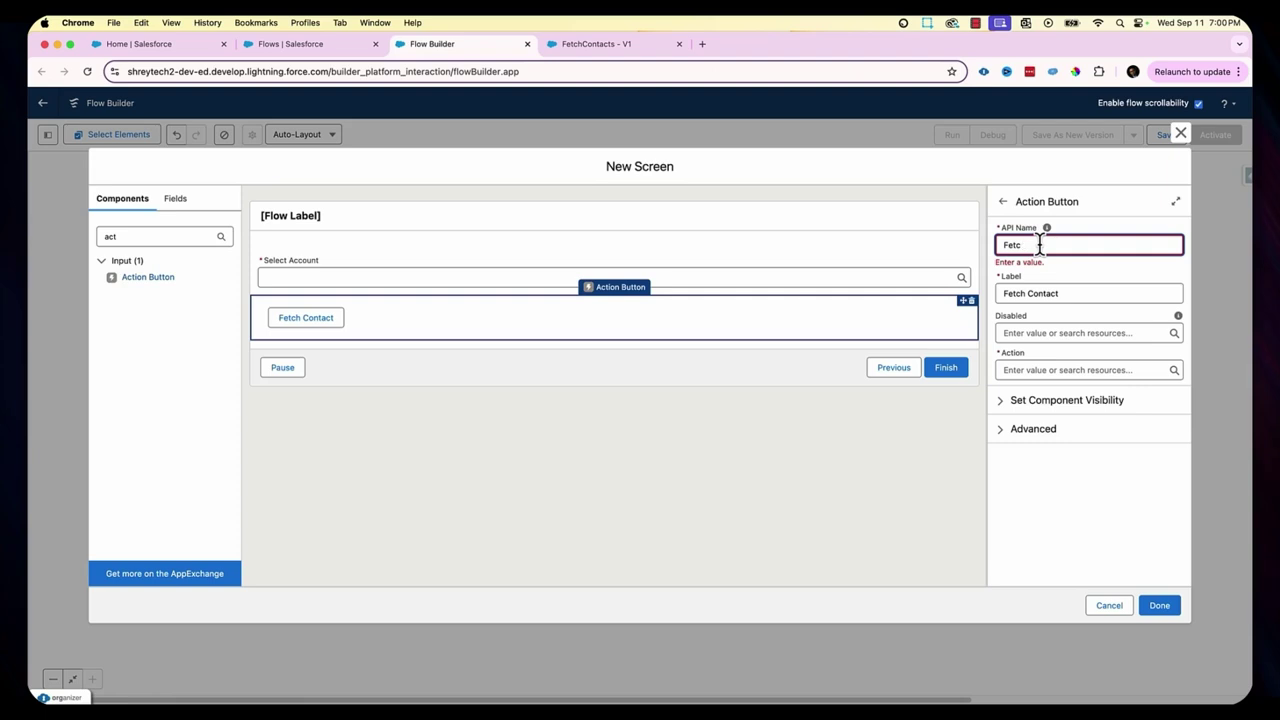
type("h_")
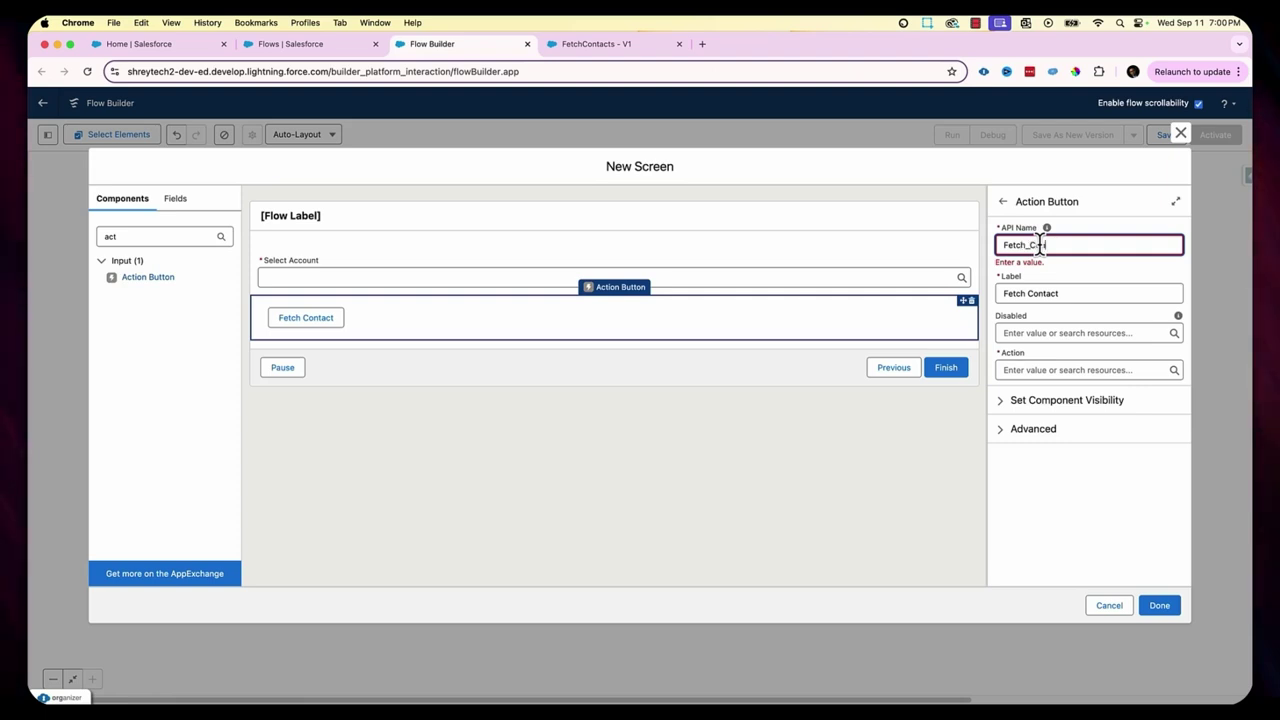
type("Contacts")
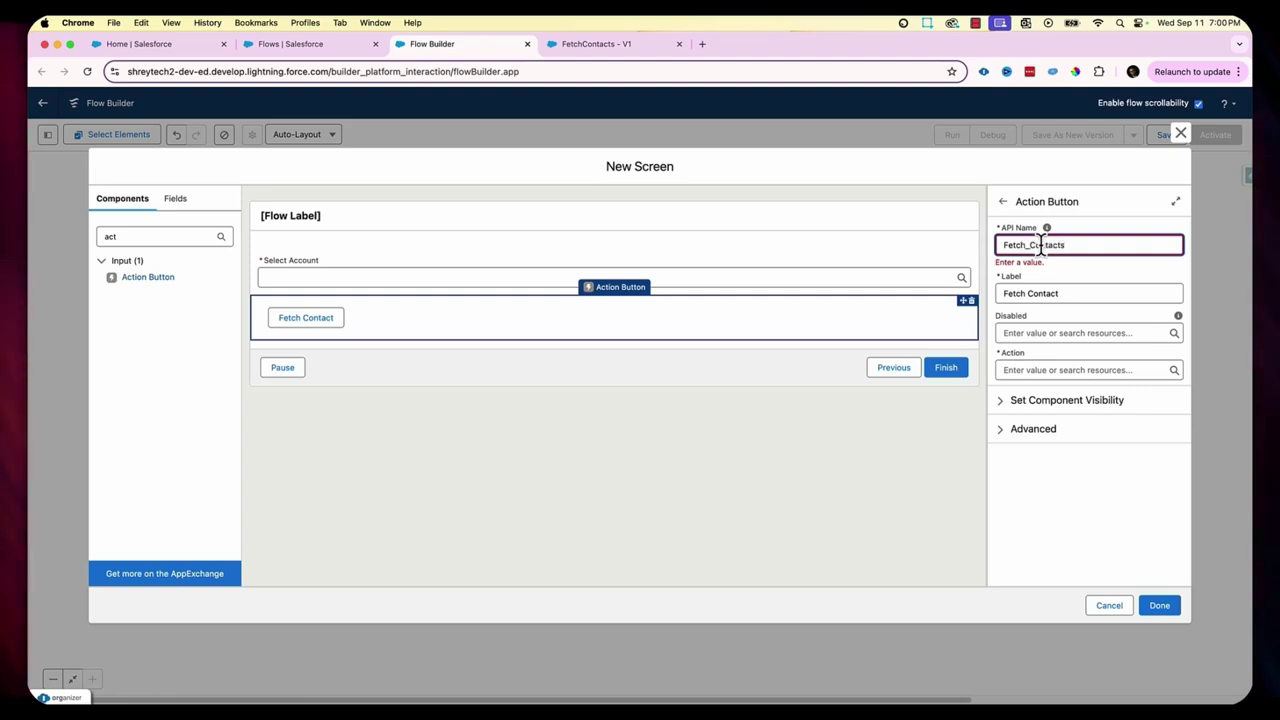
left_click(1084, 294)
type("s")
Step: Assign the FetchContacts flow as the button's action and give that action the API name FetchContacts
left_click(1080, 358)
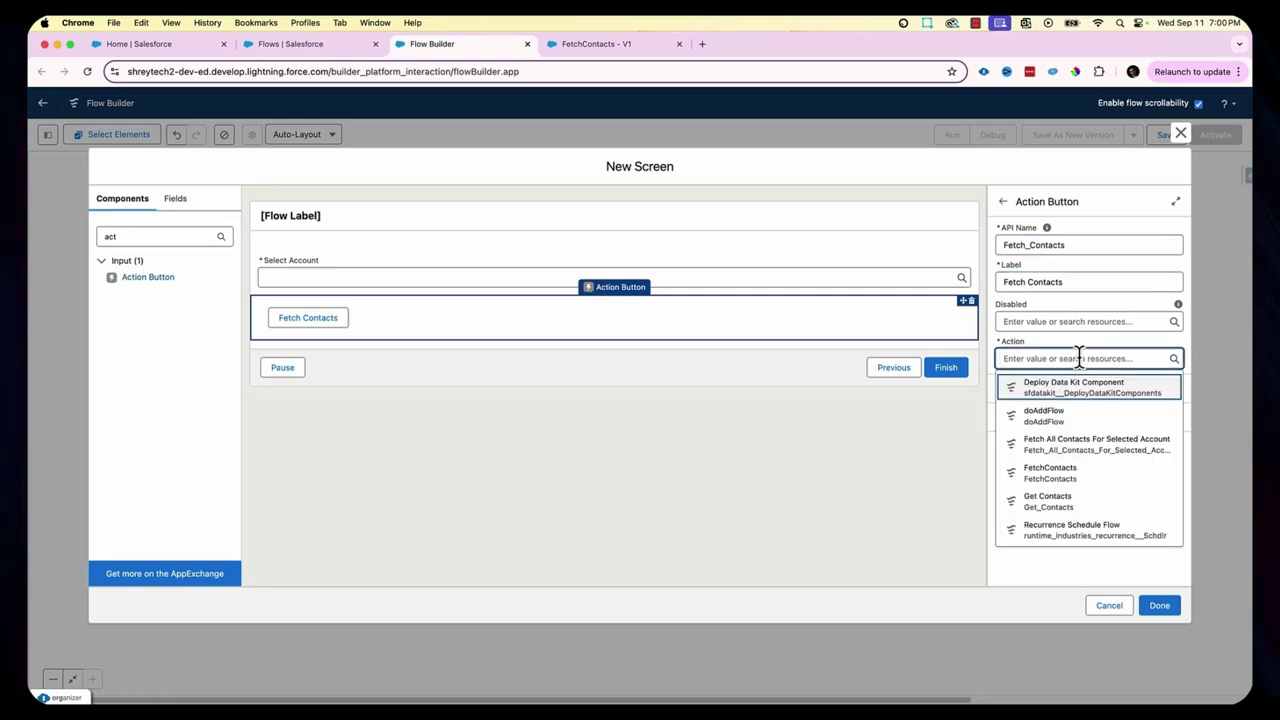
left_click(1072, 474)
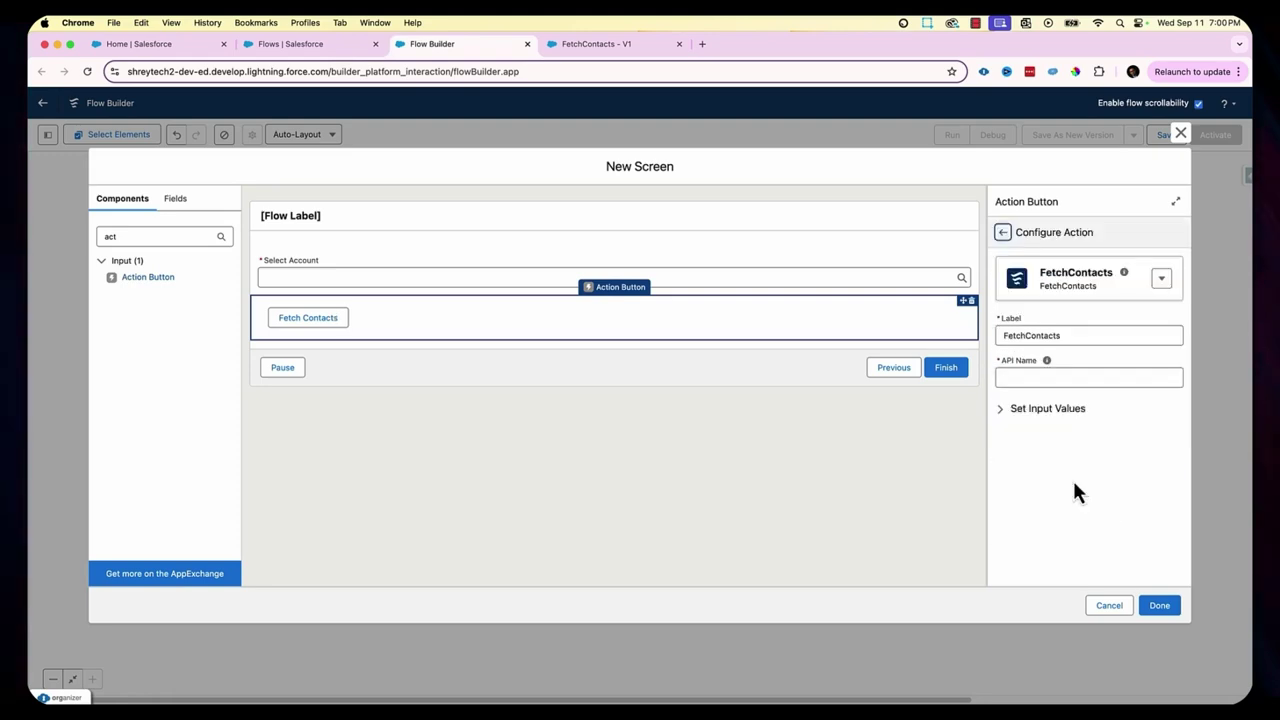
left_click(604, 43)
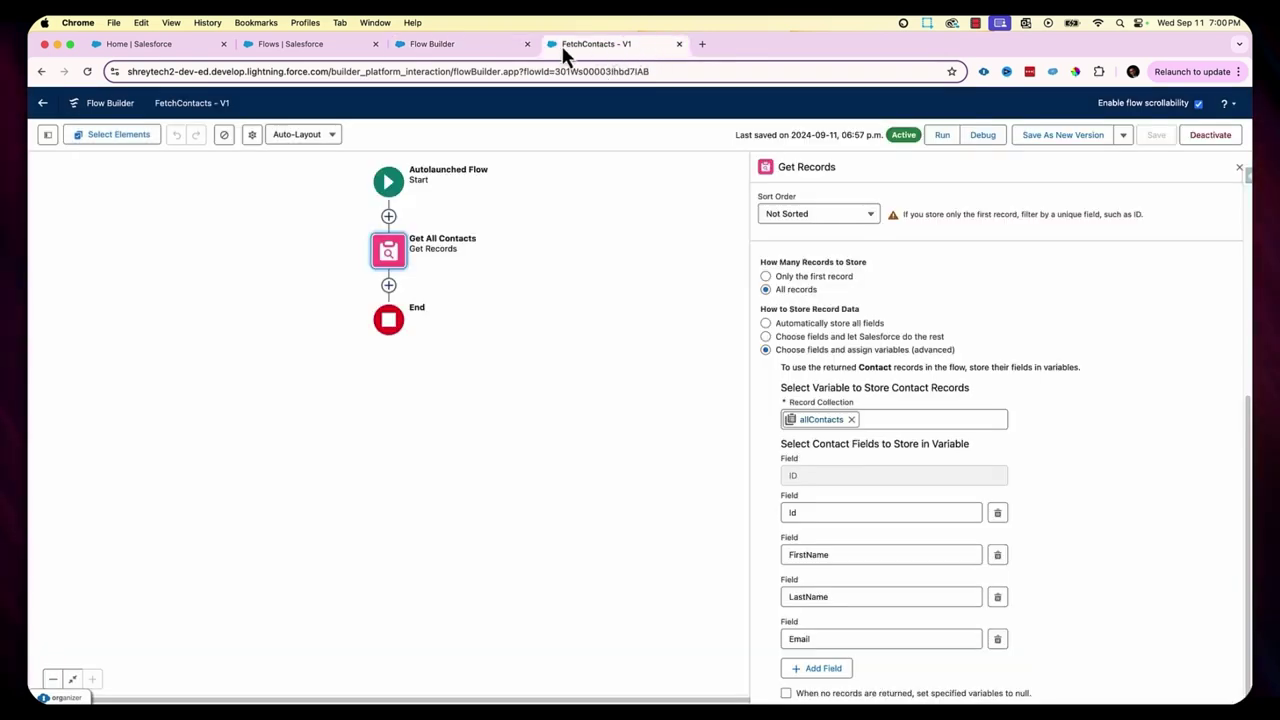
key("ctrl+shift+Tab")
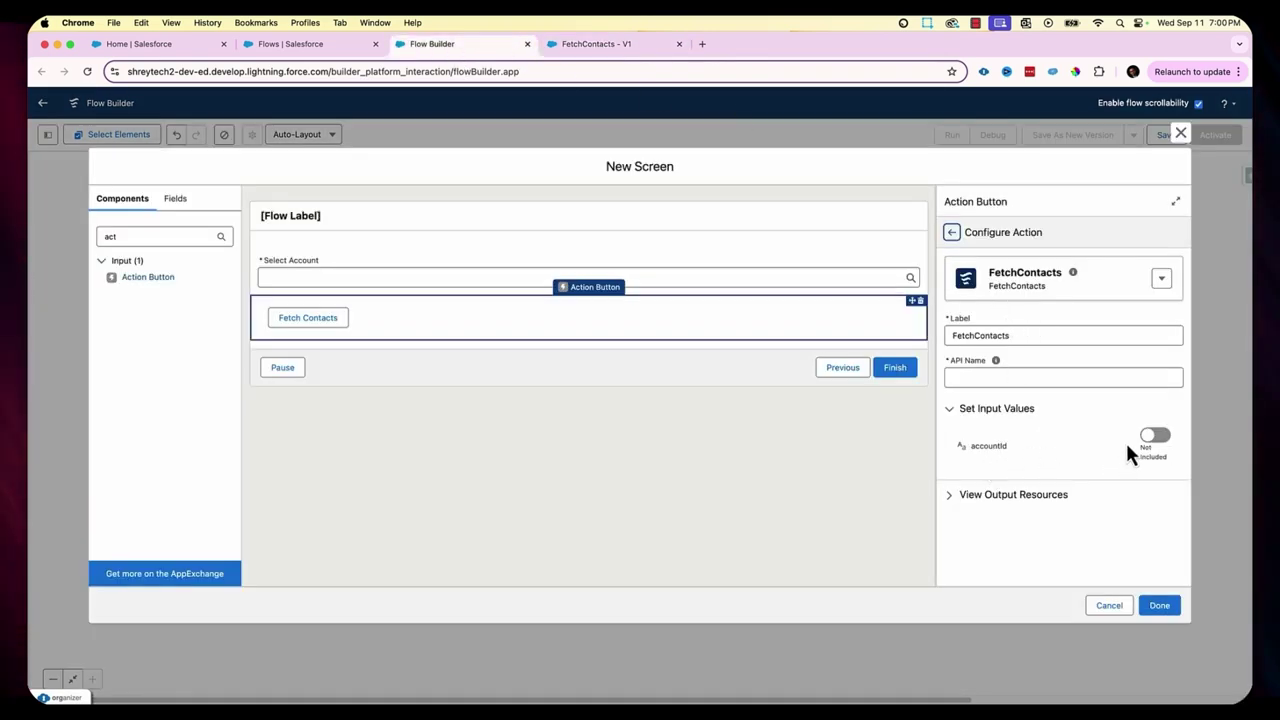
left_click(983, 377)
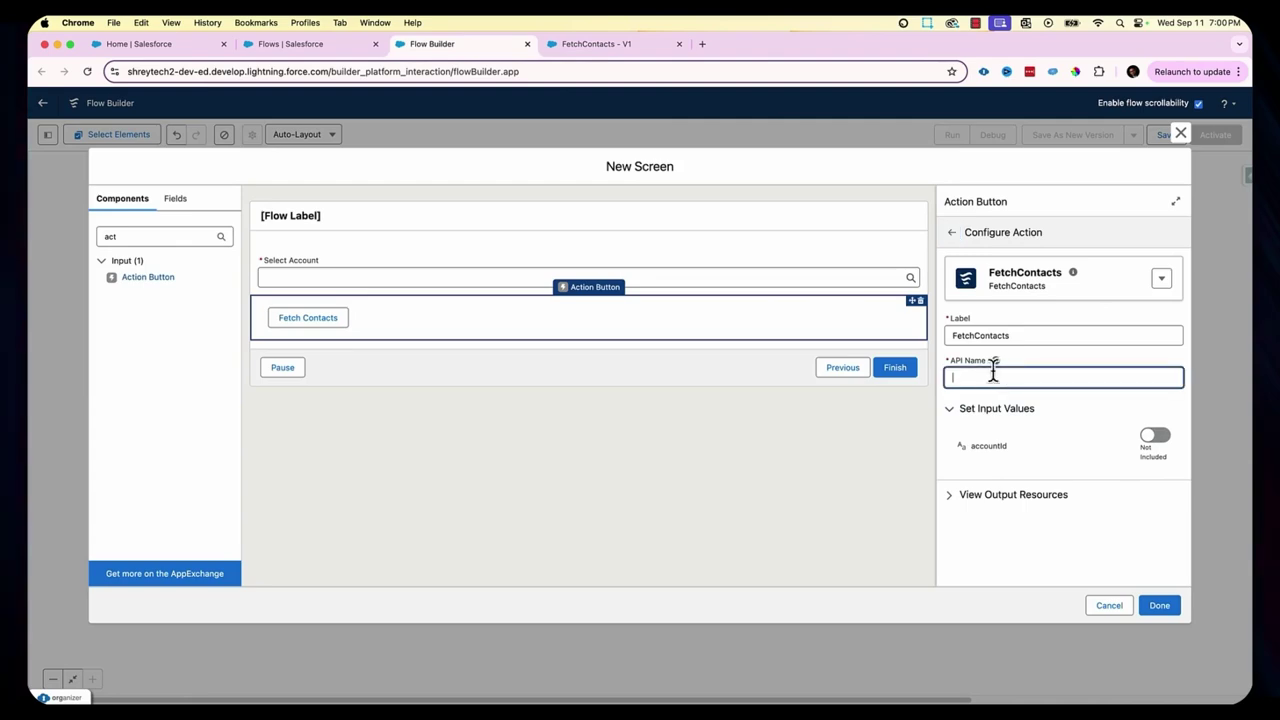
left_click(1023, 336)
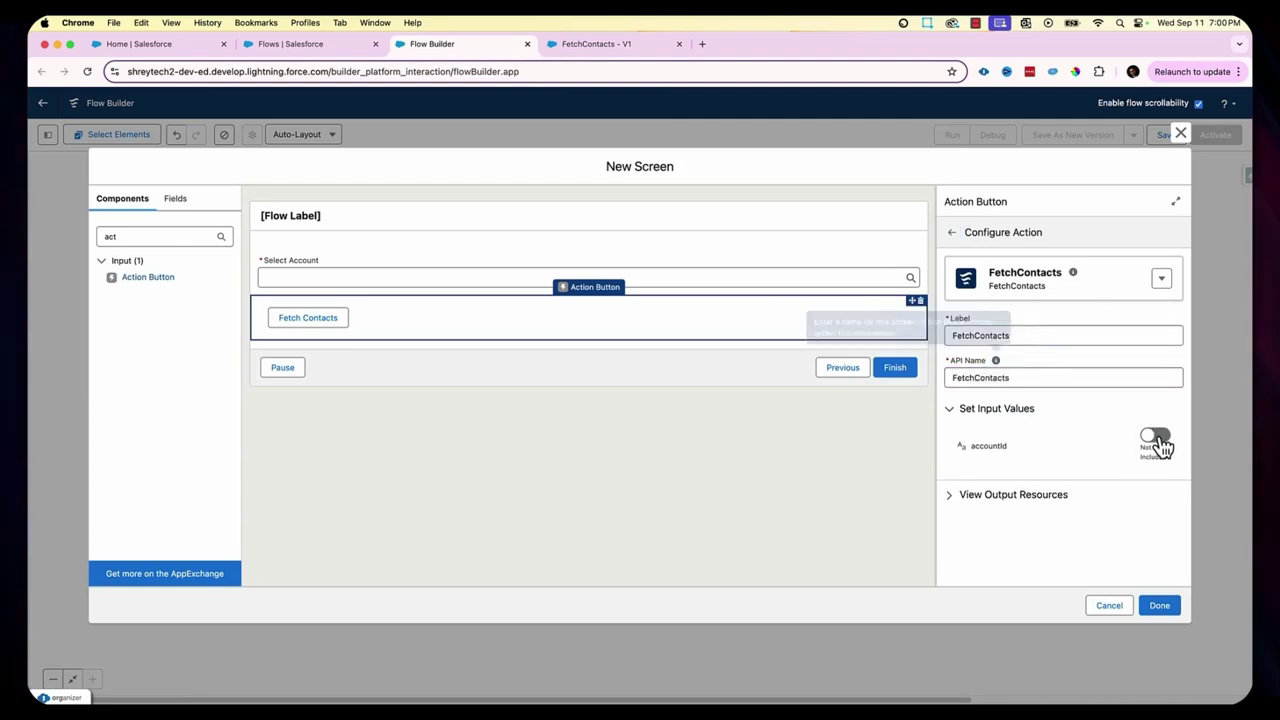
Step: Include the accountId input, pass it selectedChoiceValues from Select_Account, and expand the action's output resources
left_click(1155, 441)
left_click(1040, 453)
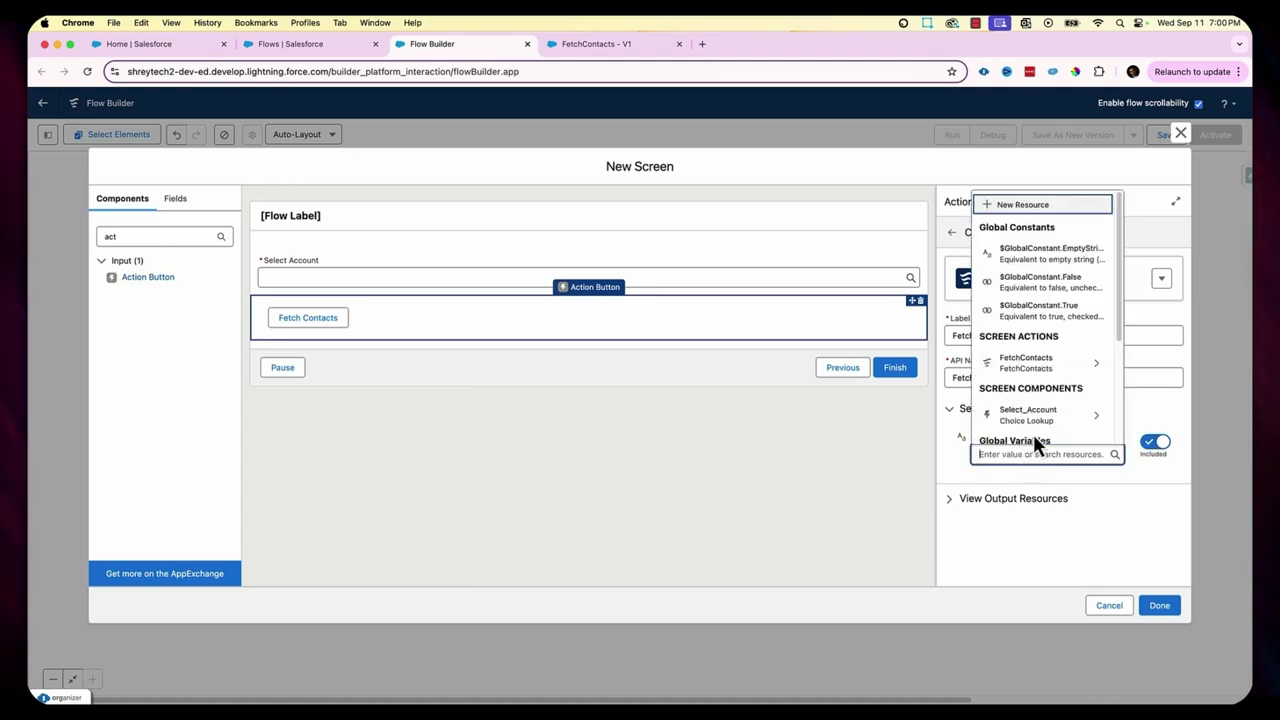
scroll(1046, 366, "down", 2)
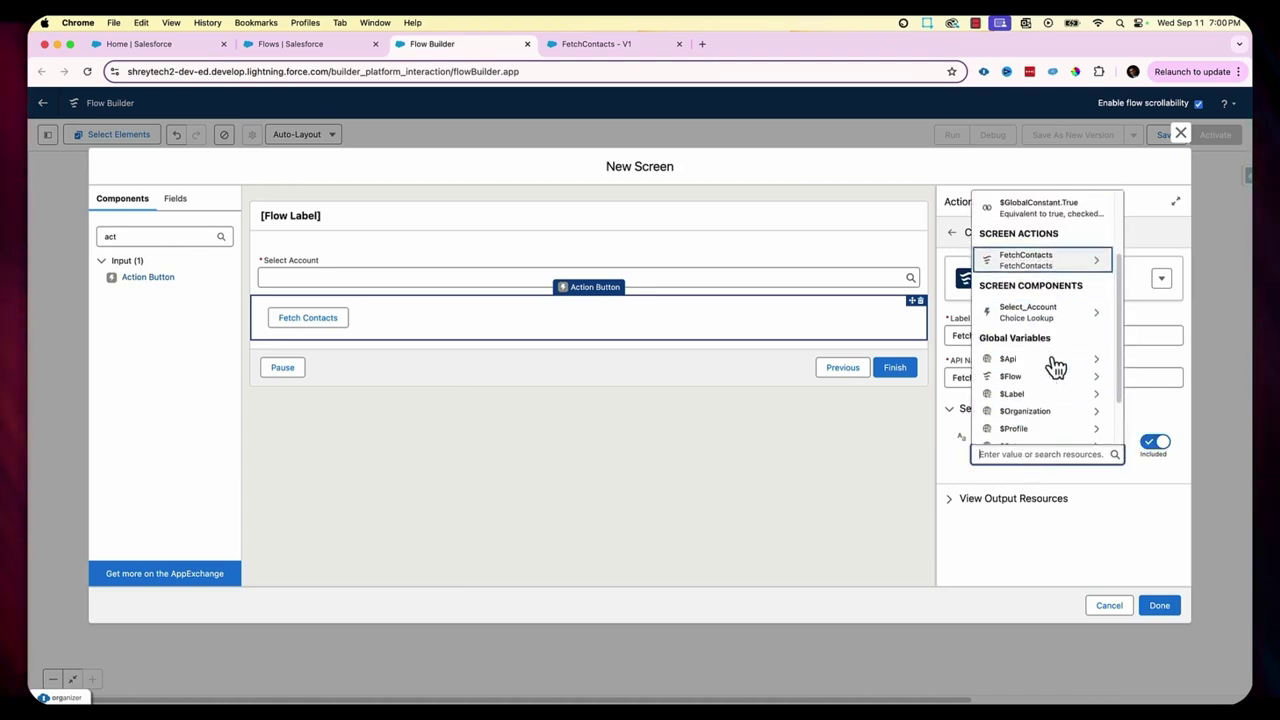
left_click(1064, 310)
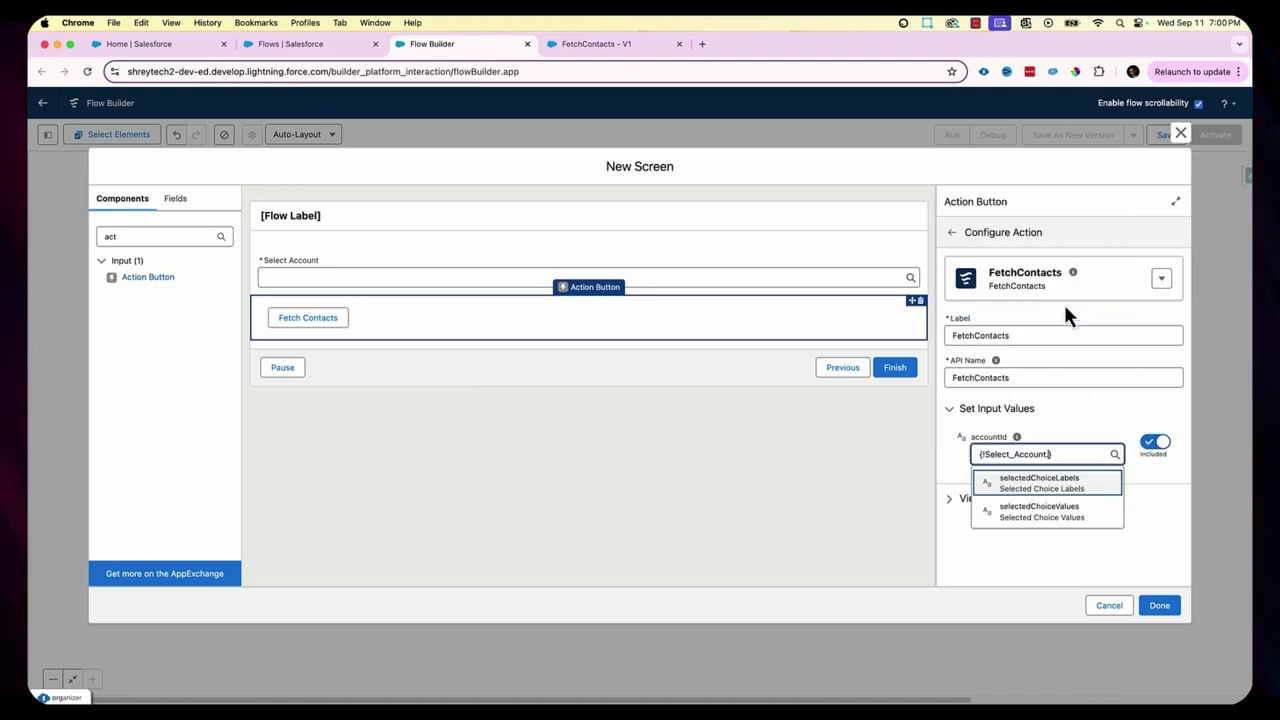
left_click(1060, 524)
left_click(952, 500)
scroll(1010, 480, "down", 1)
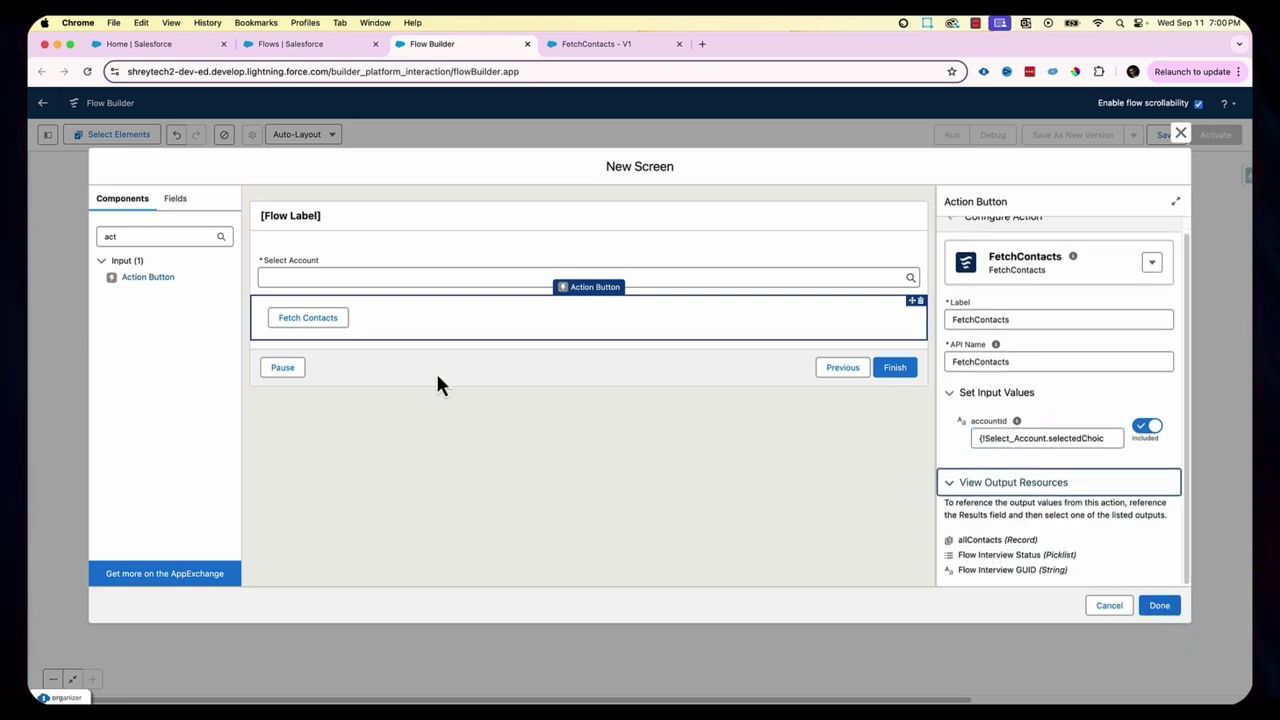
Step: Add a Data Table below the Fetch Contacts button with API name AllContacts and label Display All Contacts
left_click(193, 237)
type("data")
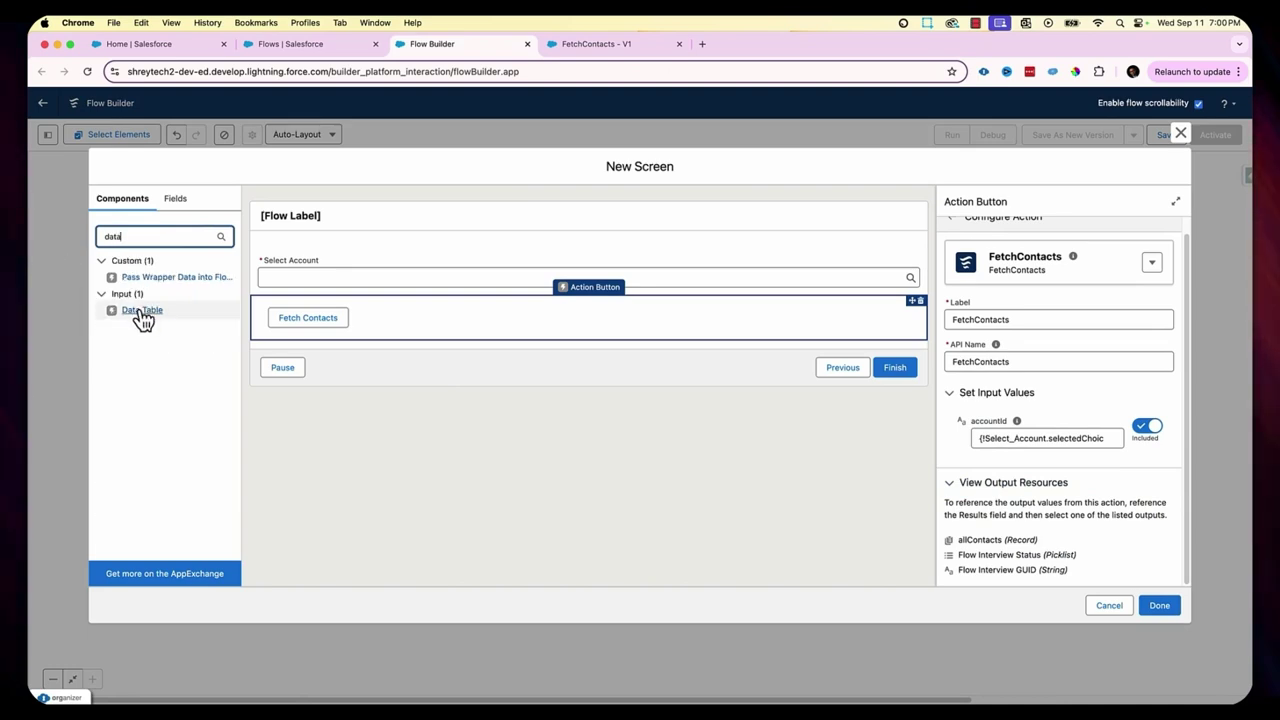
left_click_drag(143, 312, 368, 340)
left_click(1018, 246)
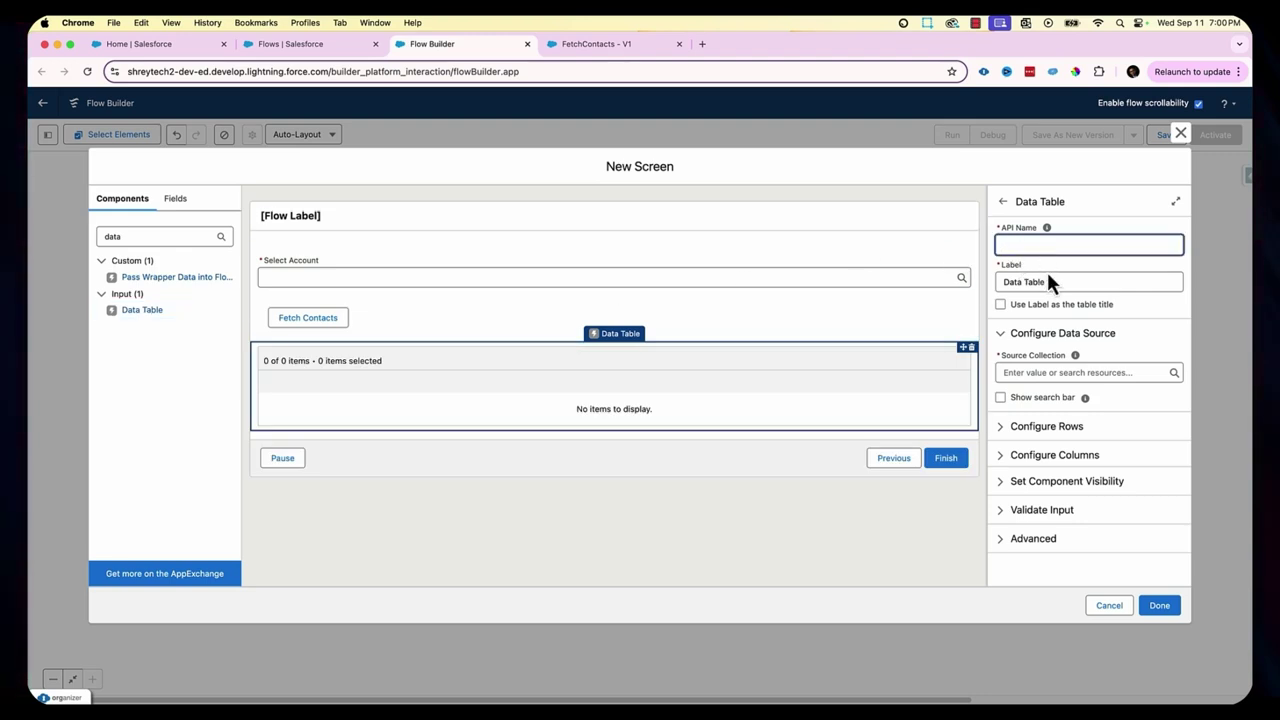
type("AllContacts")
key("Tab")
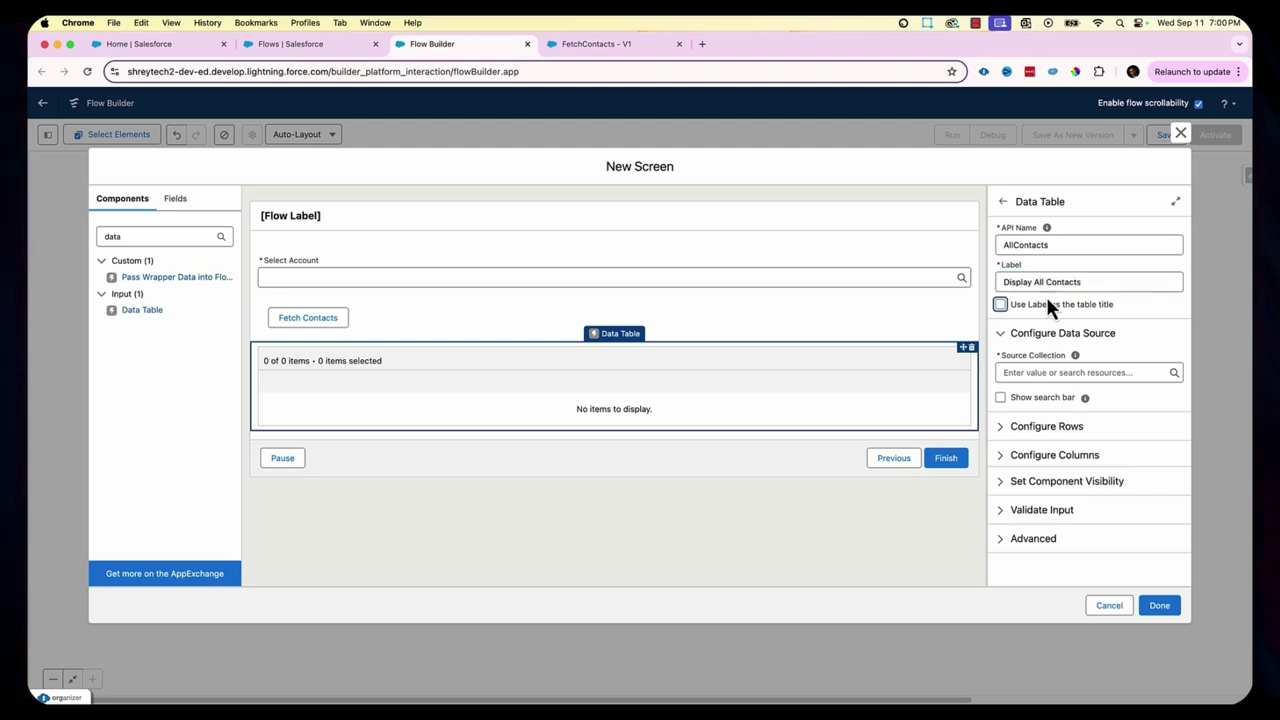
Step: Set the data table's source collection to allContacts from the FetchContacts screen action's results
left_click(1046, 373)
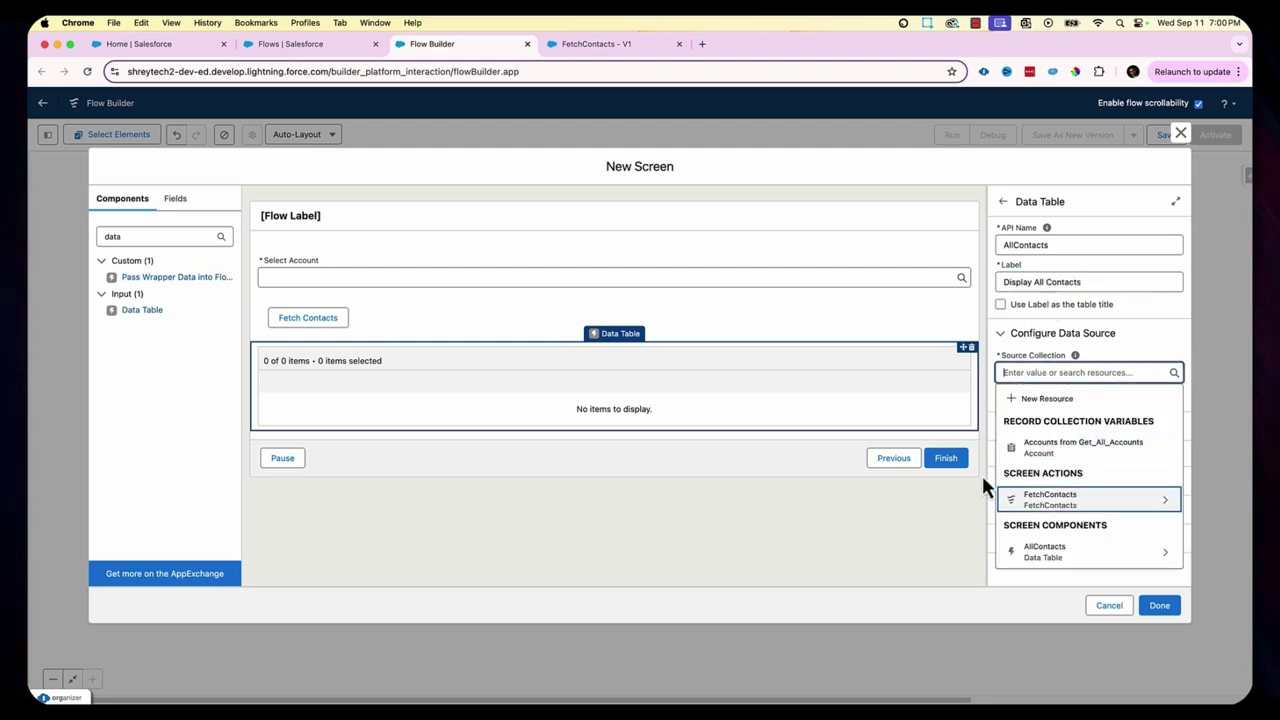
left_click(1040, 500)
left_click(1050, 399)
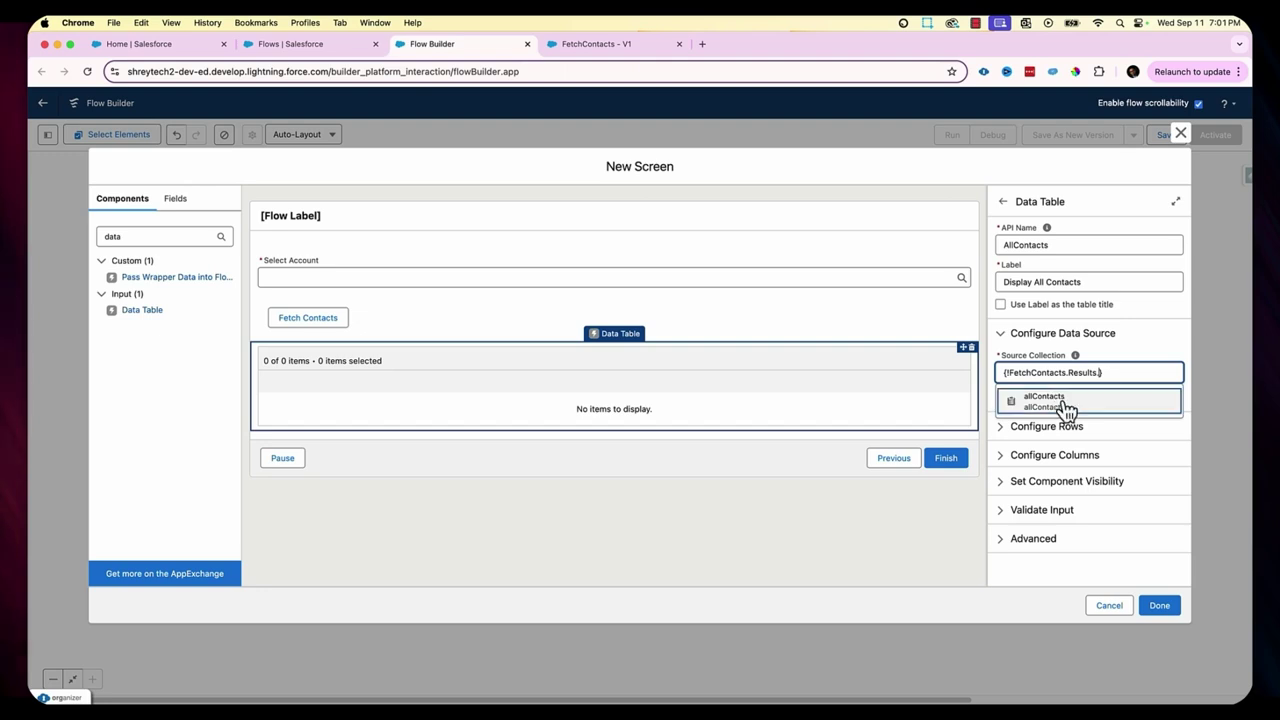
left_click(1066, 402)
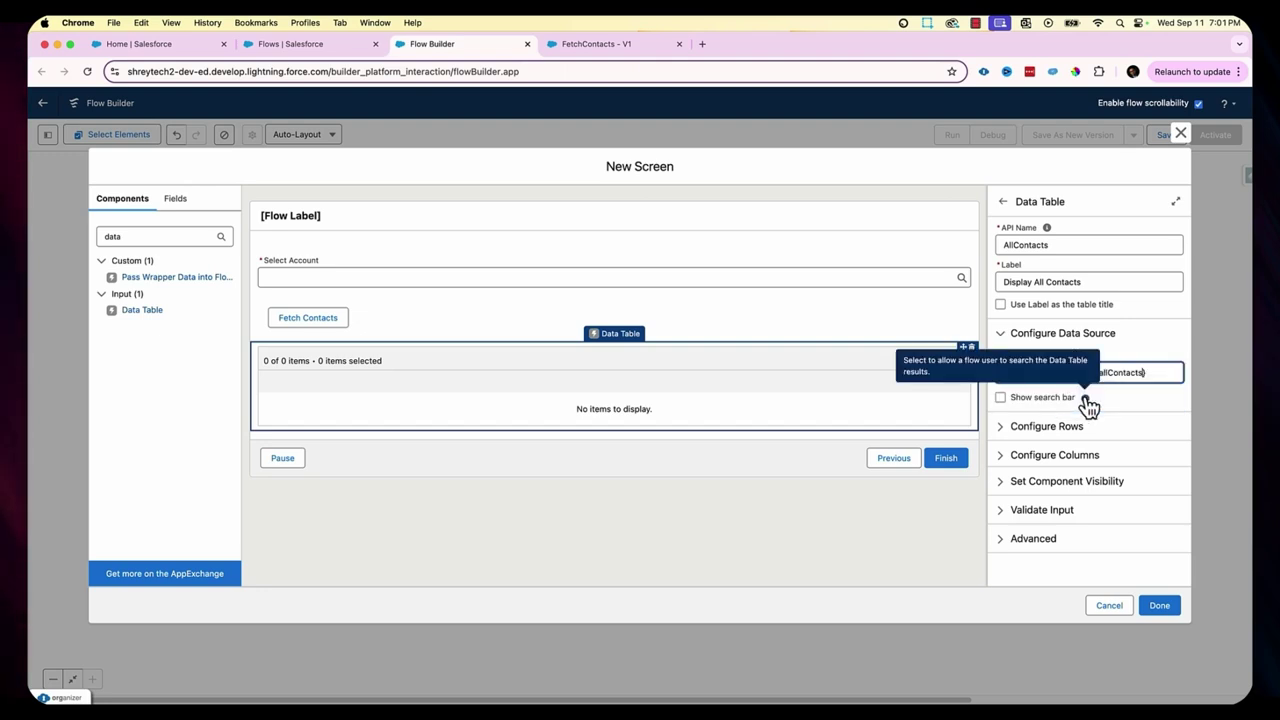
Step: Configure the data table's first column to use the FirstName source field
left_click(1004, 458)
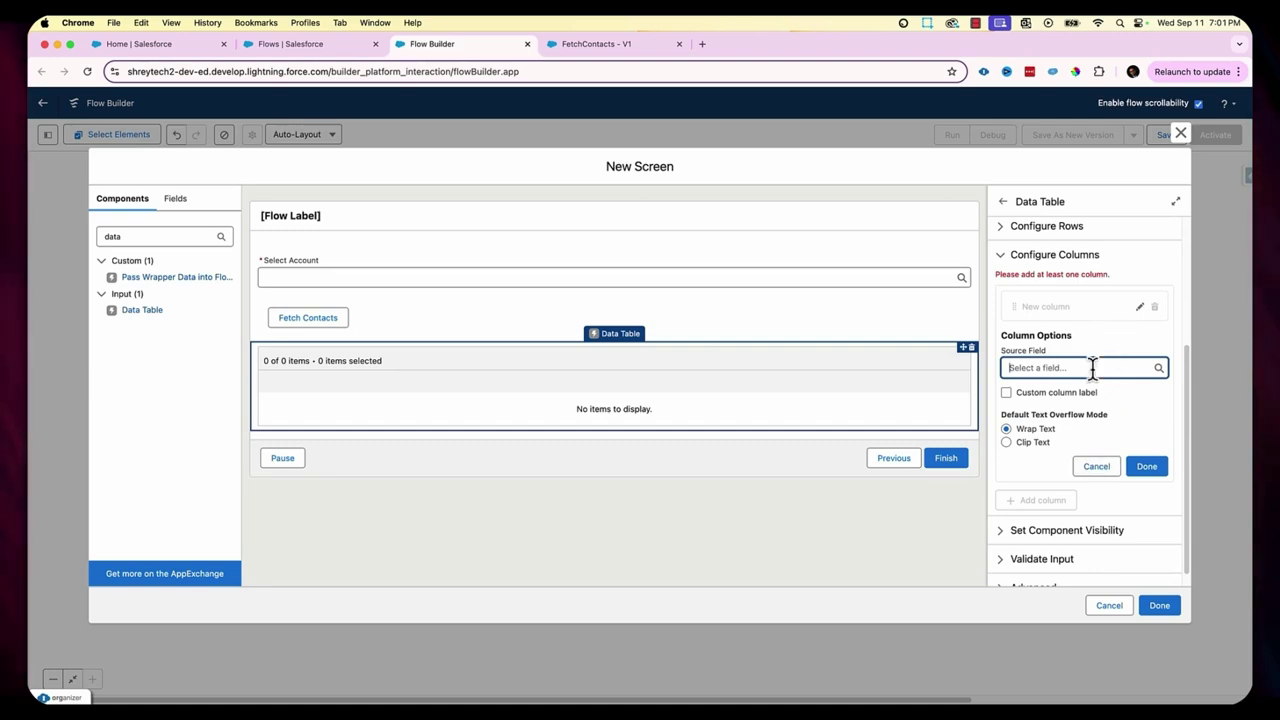
left_click(1060, 368)
type("First")
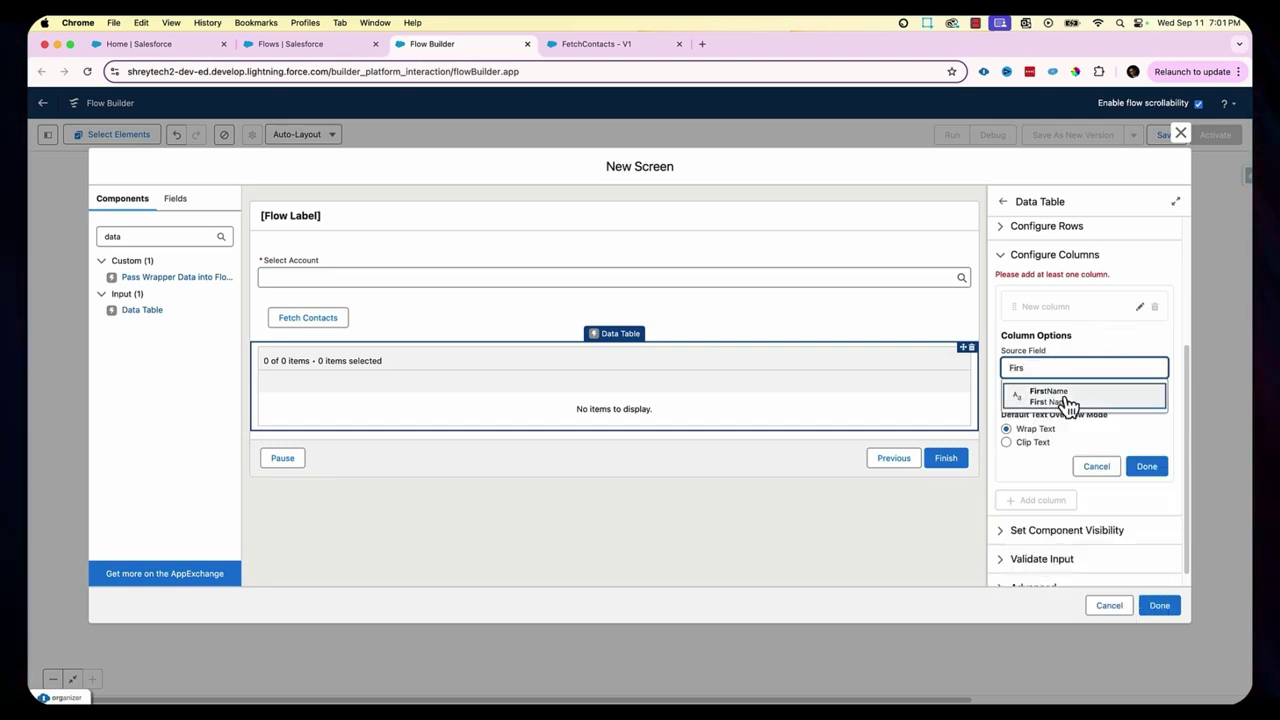
left_click(1066, 400)
left_click(1146, 466)
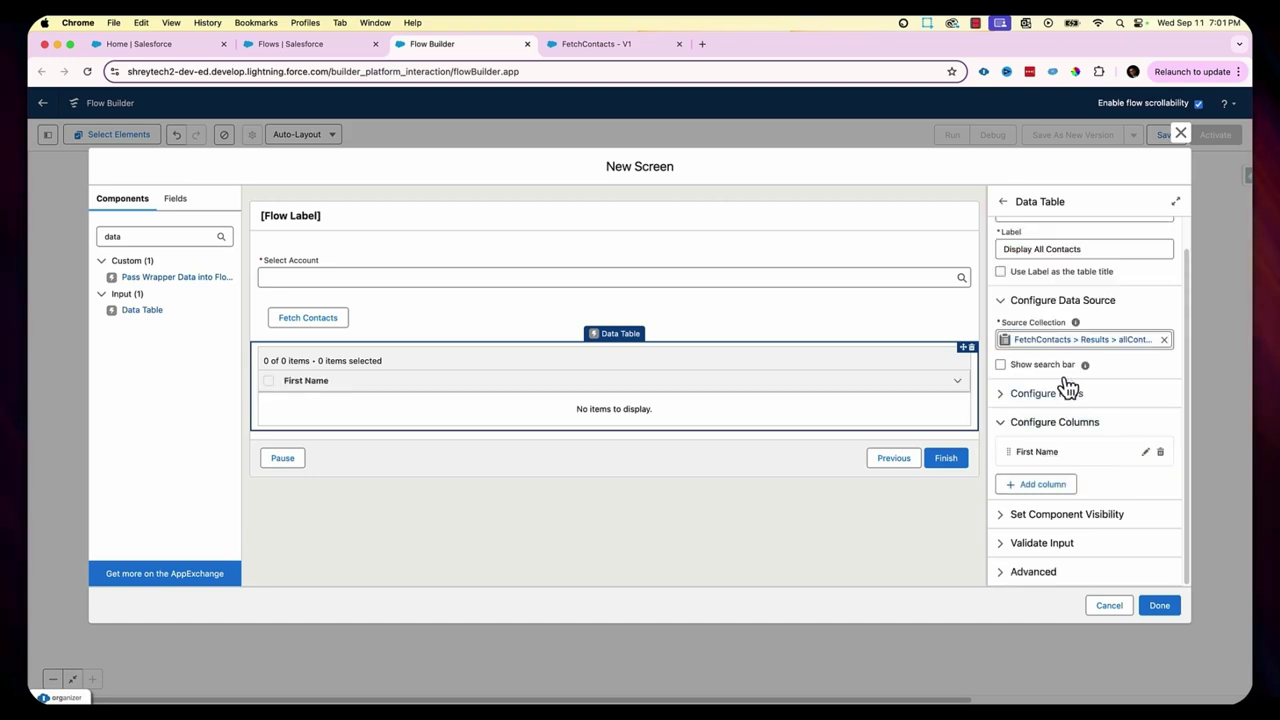
Step: Add a second column to the data table with LastName as its source field
left_click(1058, 484)
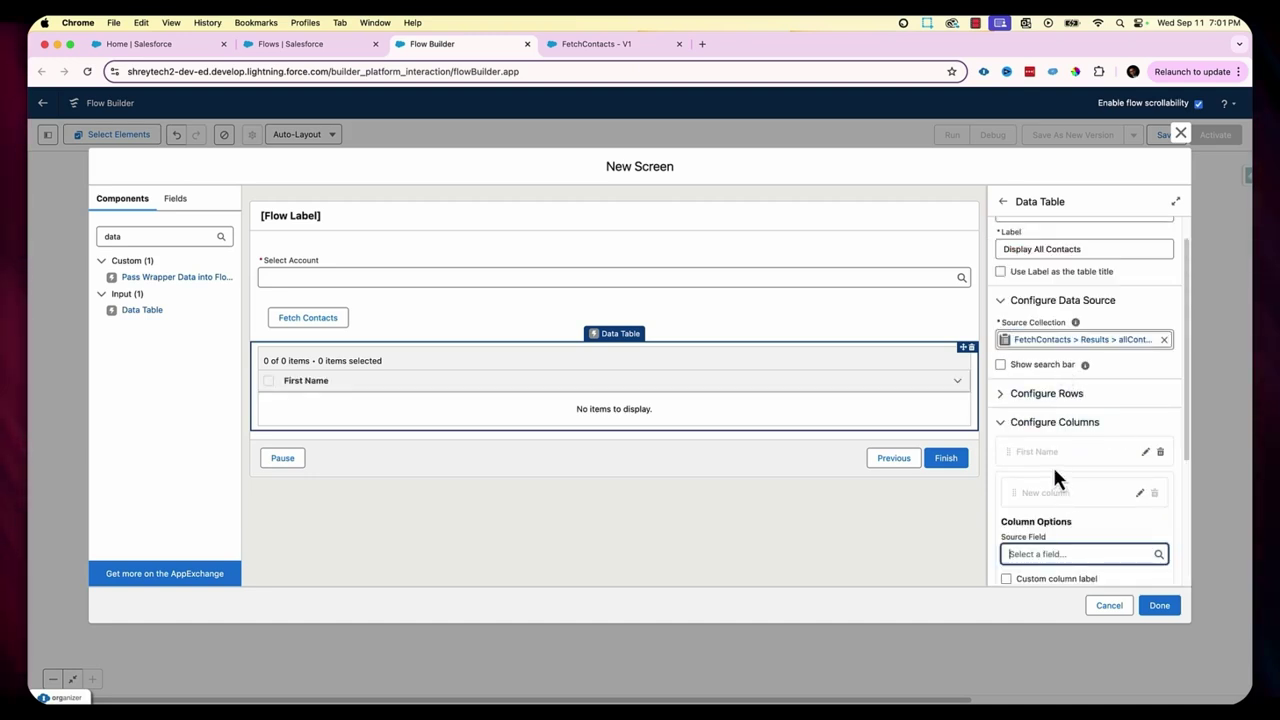
left_click(1054, 551)
type("Last")
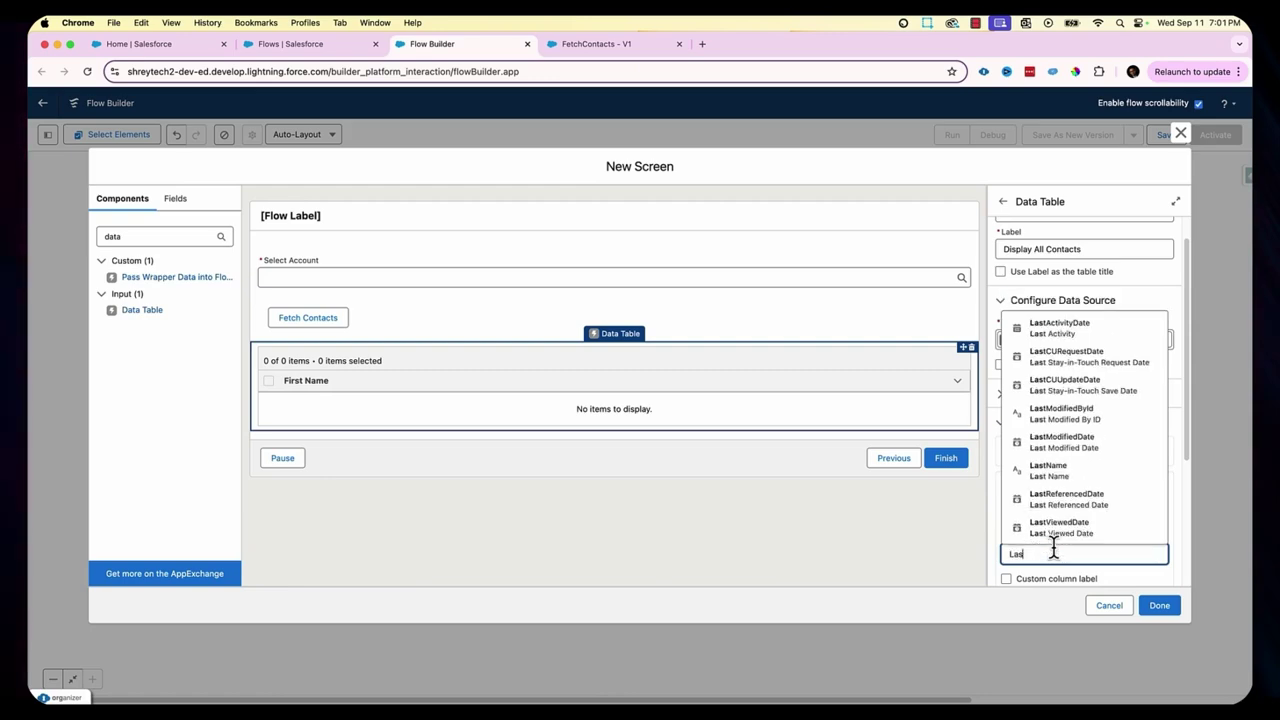
left_click(1062, 485)
scroll(1105, 535, "down", 3)
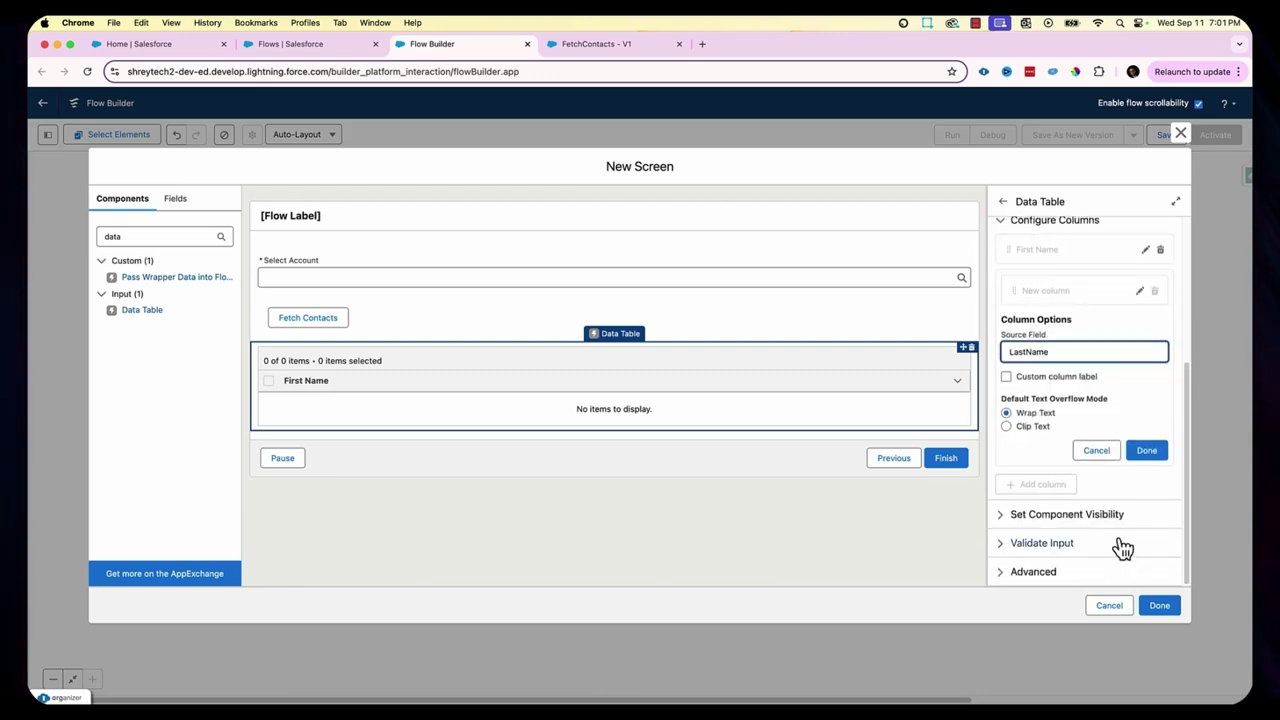
left_click(1146, 463)
Step: Add a third data table column using the Email source field and finish the screen element
left_click(1040, 484)
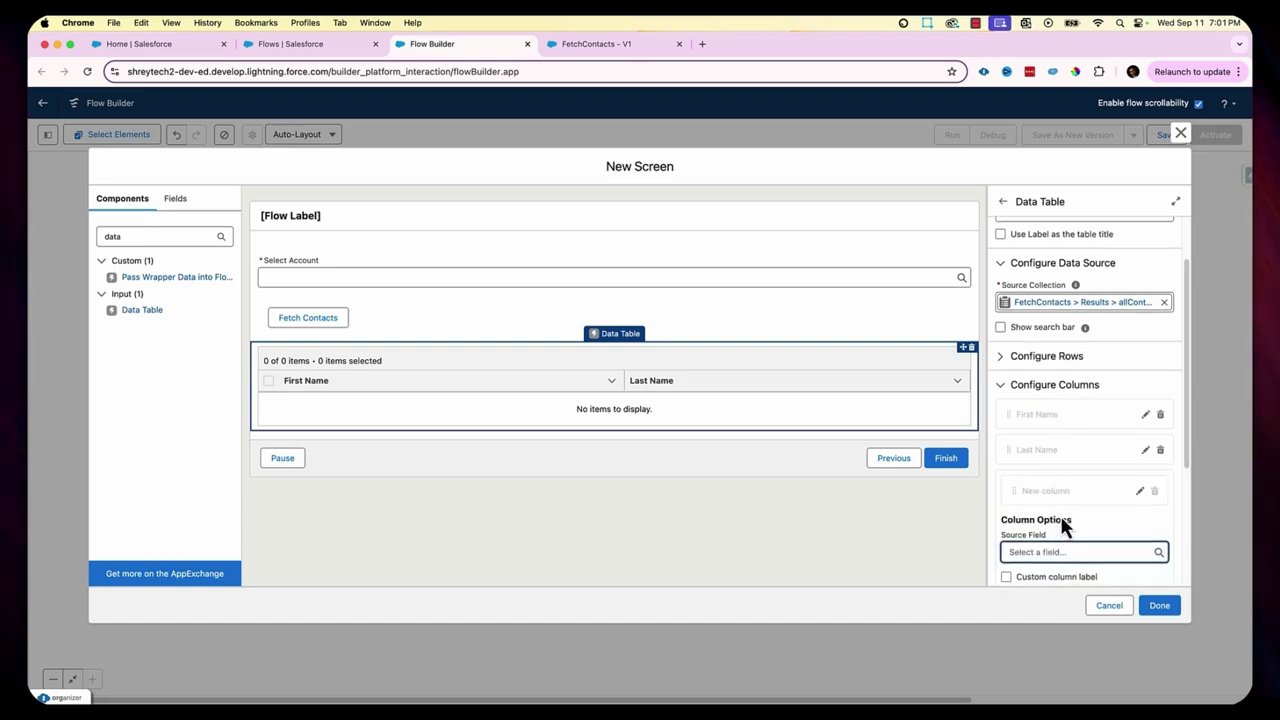
scroll(1063, 523, "down", 2)
left_click(1048, 455)
type("Email")
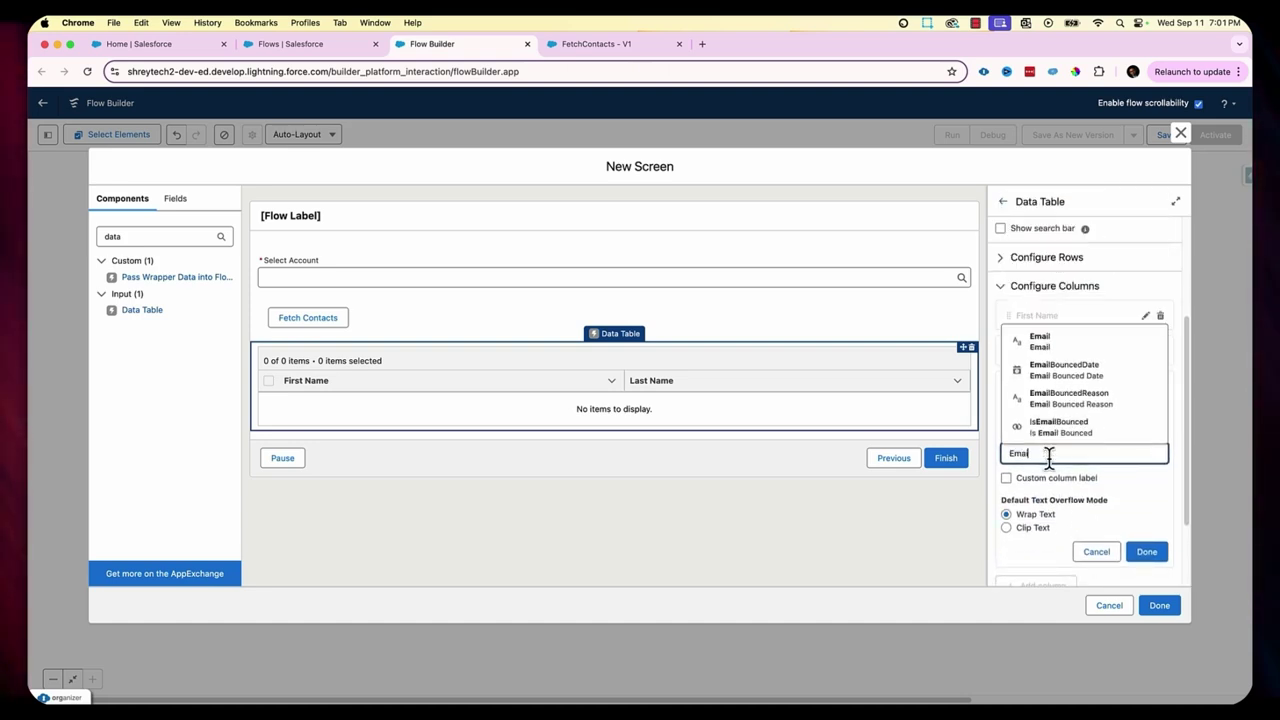
left_click(1045, 341)
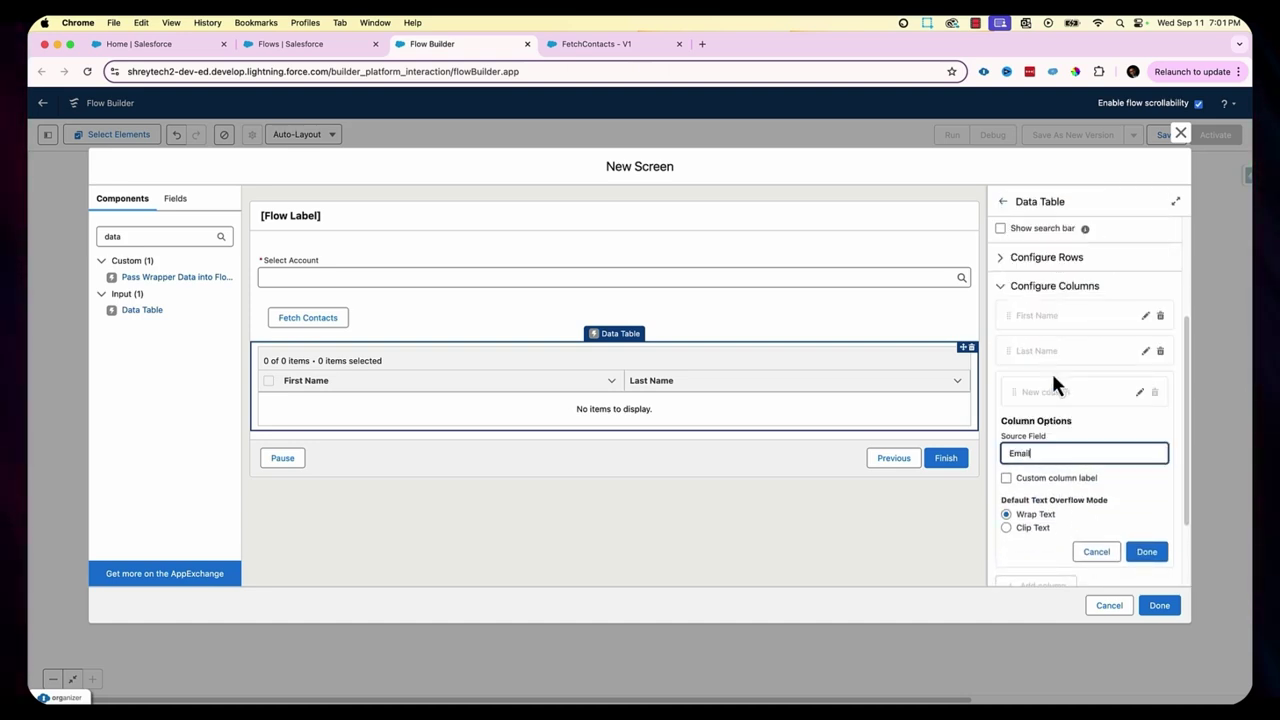
left_click(1146, 552)
left_click(1157, 604)
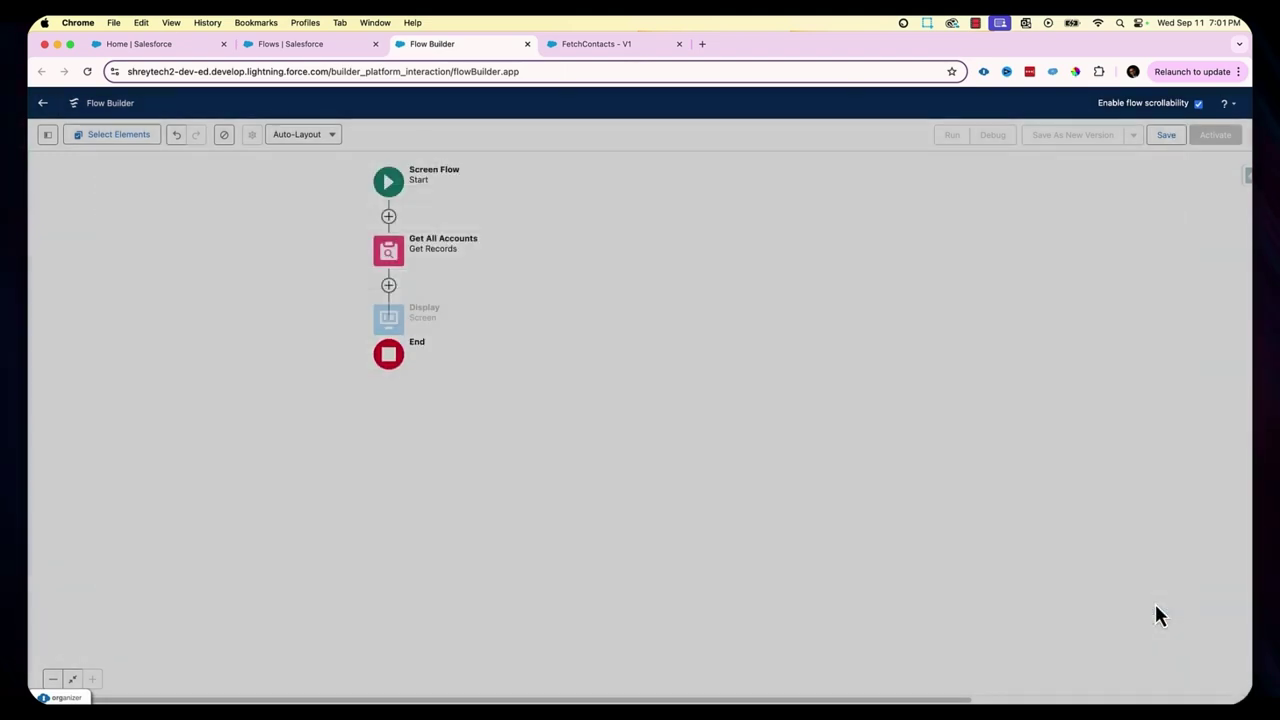
Step: Save the flow with the label Account-Contact Fetch and an automatically derived API name
left_click(1168, 136)
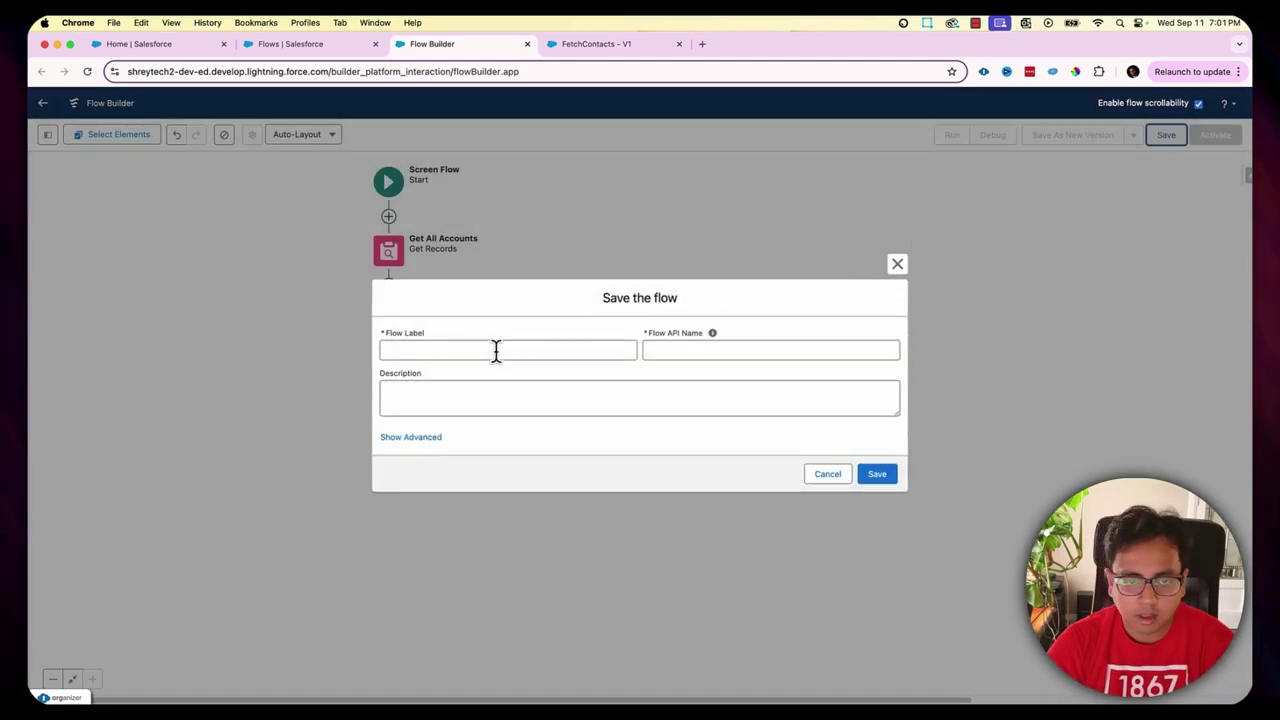
left_click(495, 349)
type("Accou")
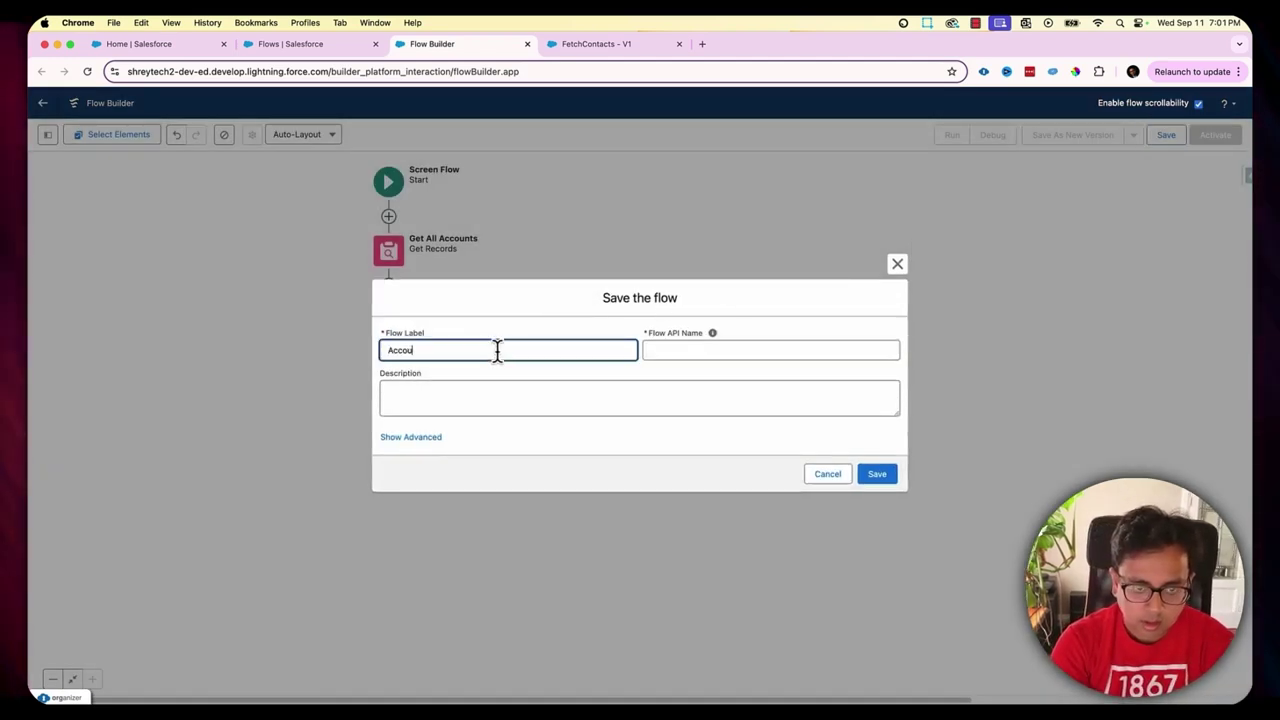
type("nt-Contact G")
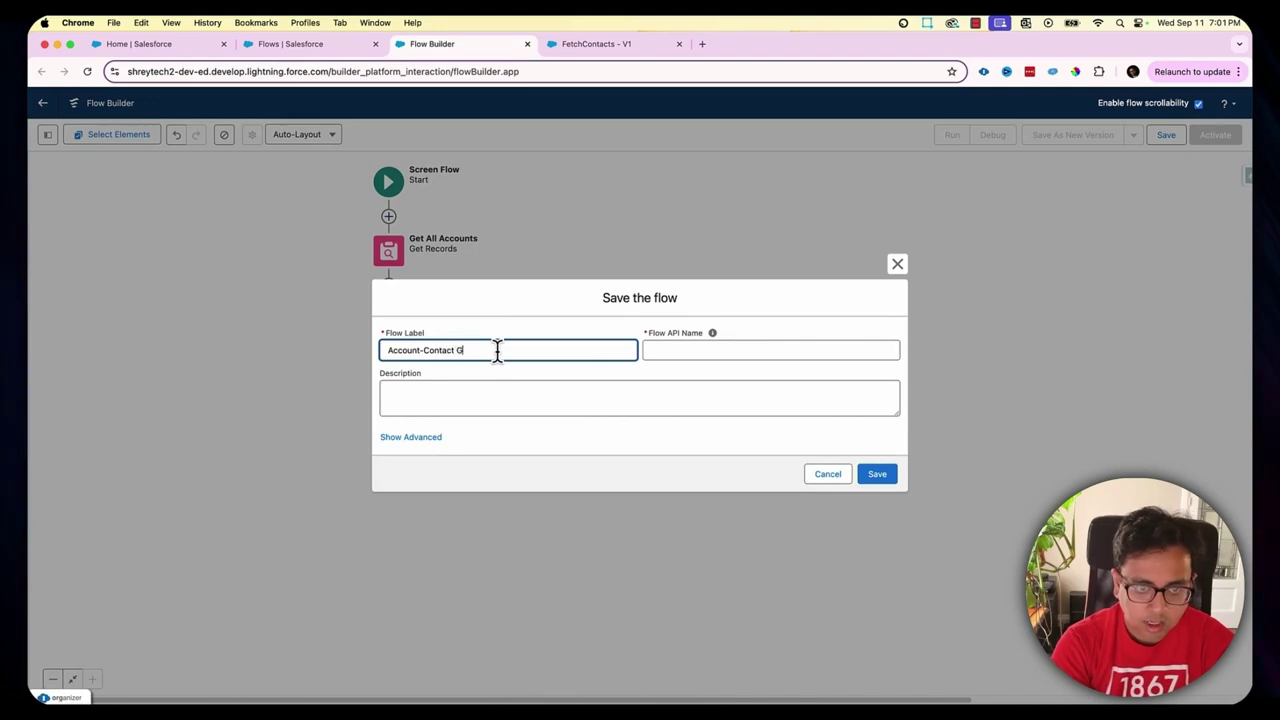
key("BackSpace")
type("Fetch")
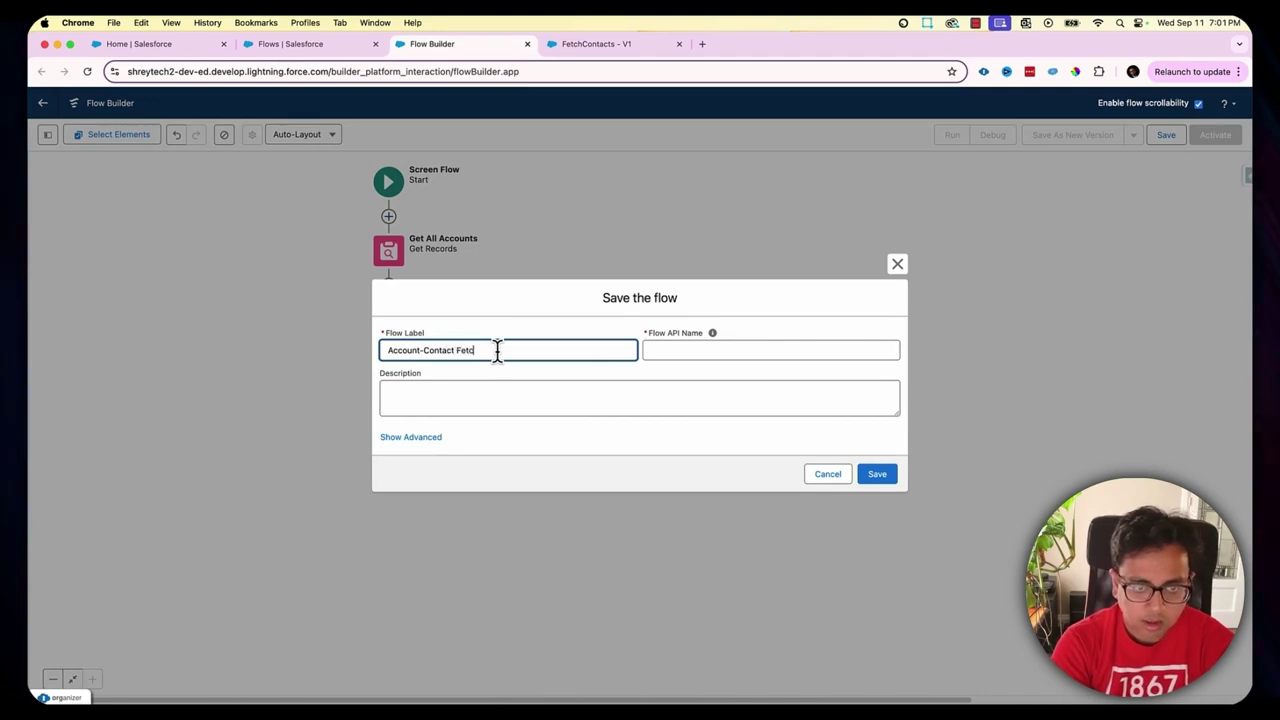
key("Tab")
left_click(877, 474)
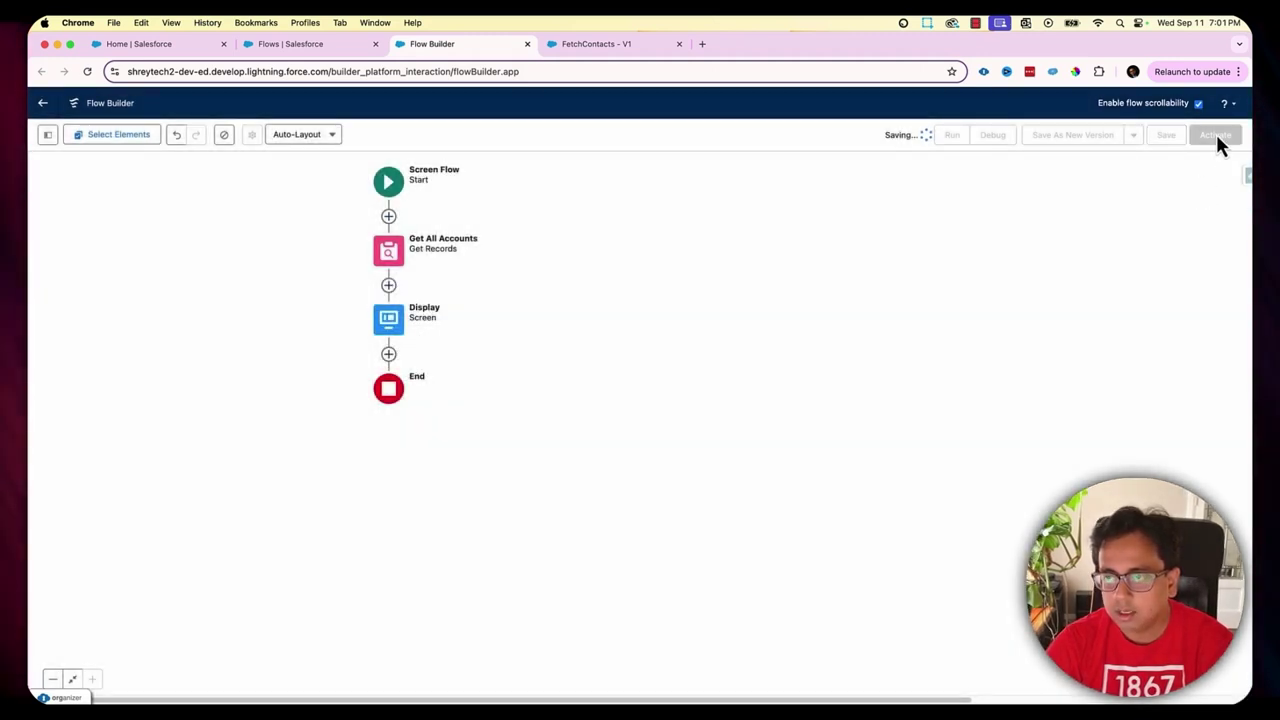
Step: Activate the Account-Contact Fetch flow and start a debug run with the default options
left_click(1215, 134)
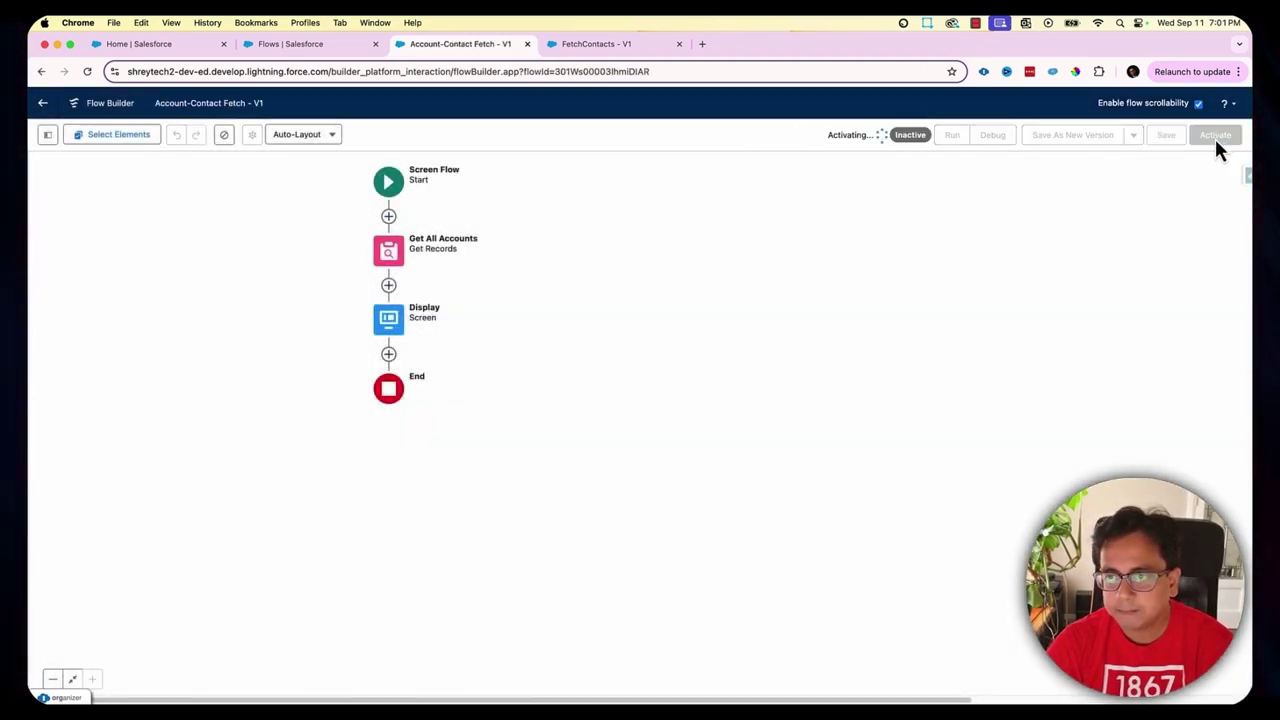
left_click(982, 139)
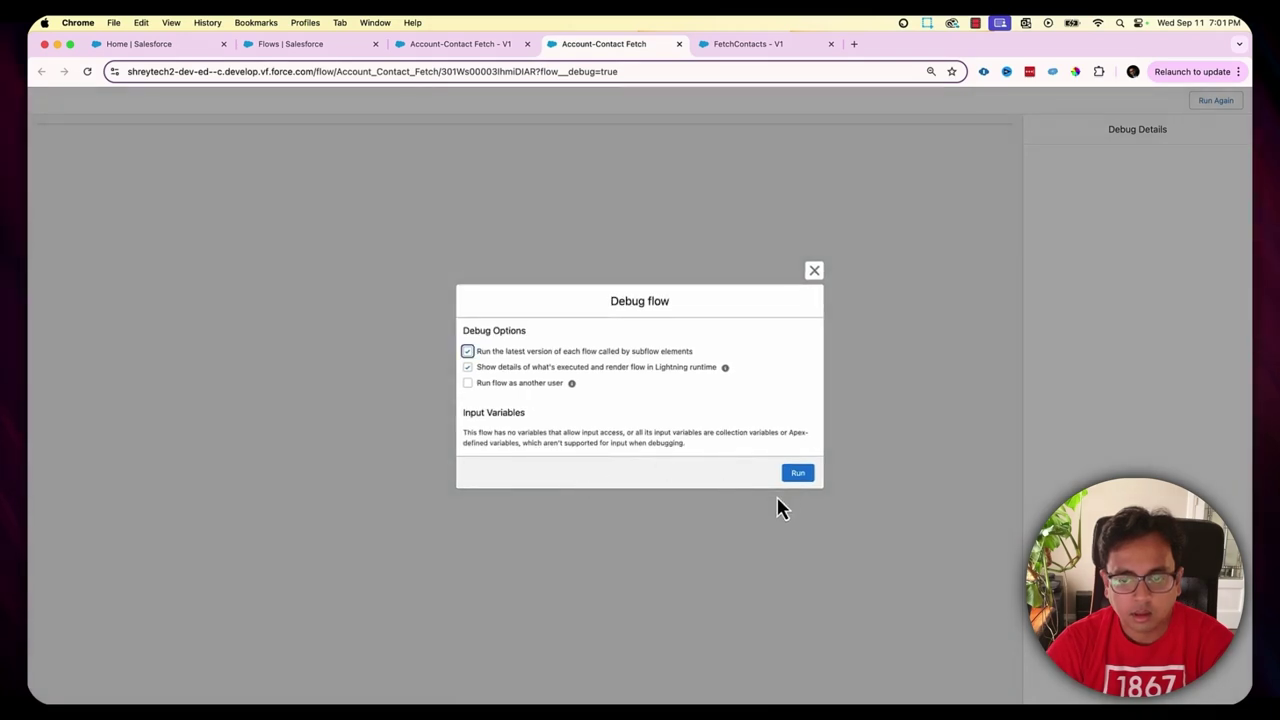
left_click(797, 473)
Step: Test the flow by selecting the account Burlington Textiles Corp of America and fetching its contacts
left_click(111, 180)
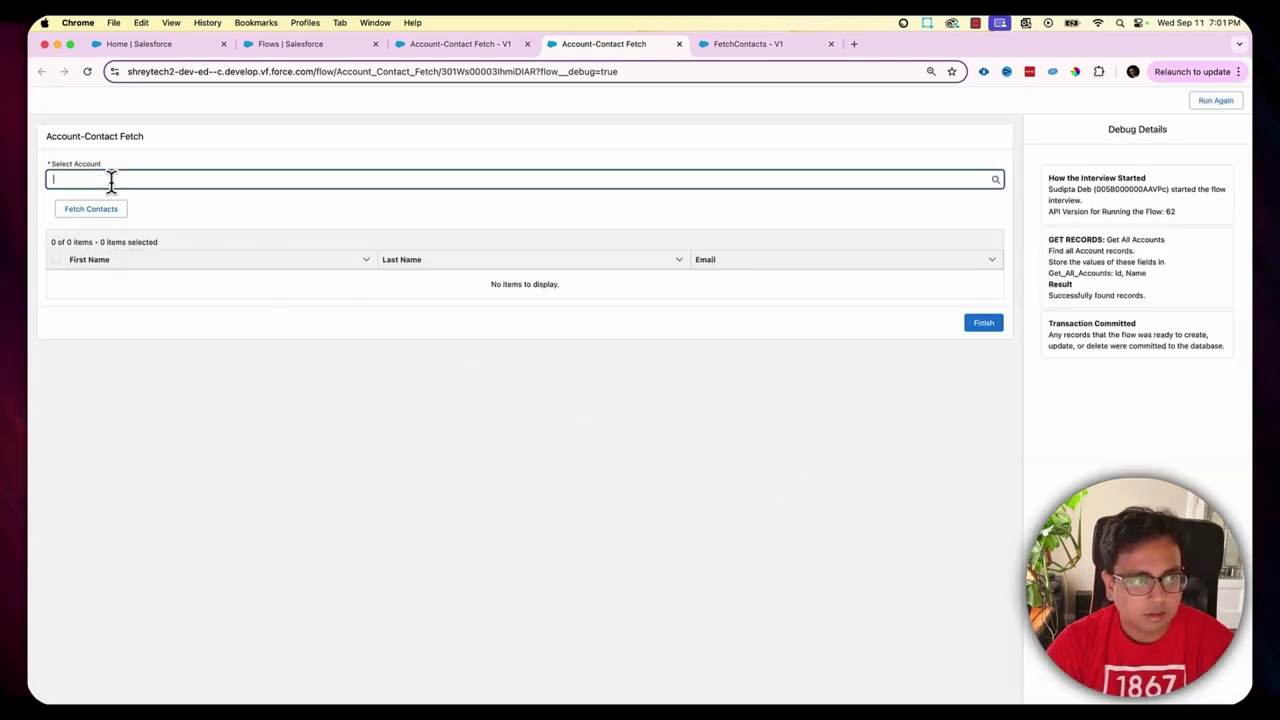
scroll(125, 400, "down", 2)
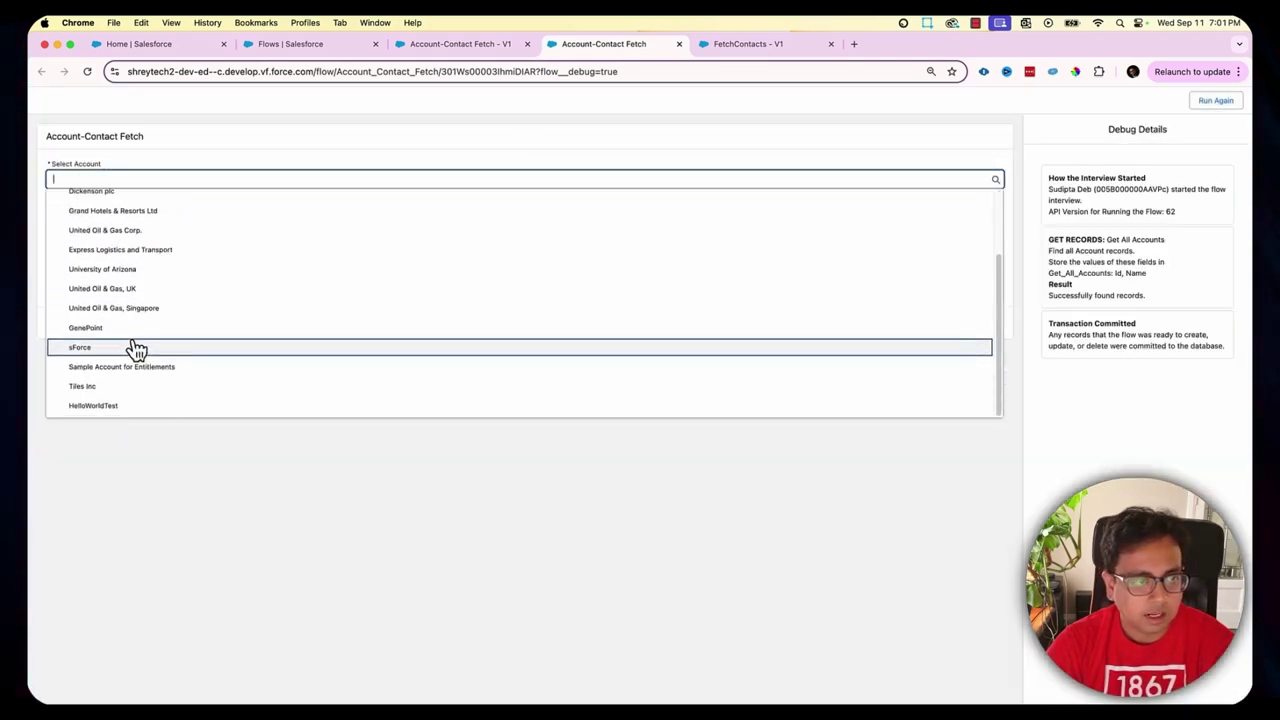
scroll(157, 390, "up", 2)
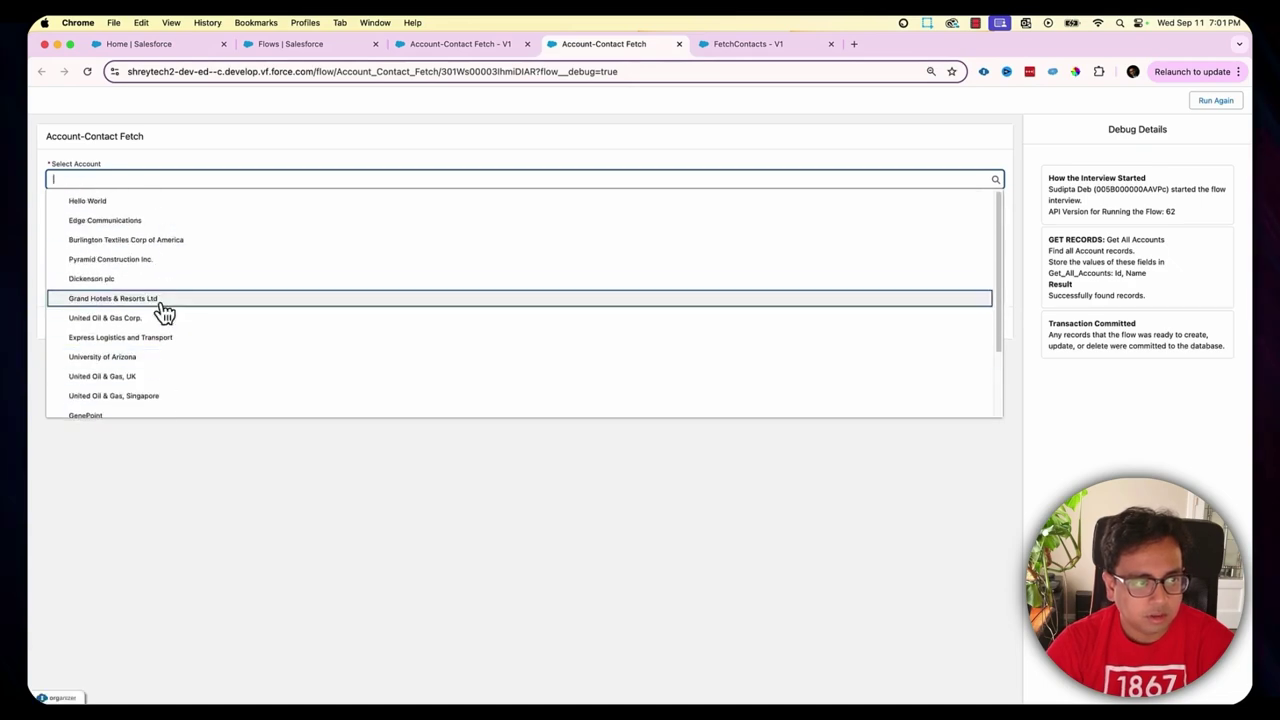
left_click(152, 244)
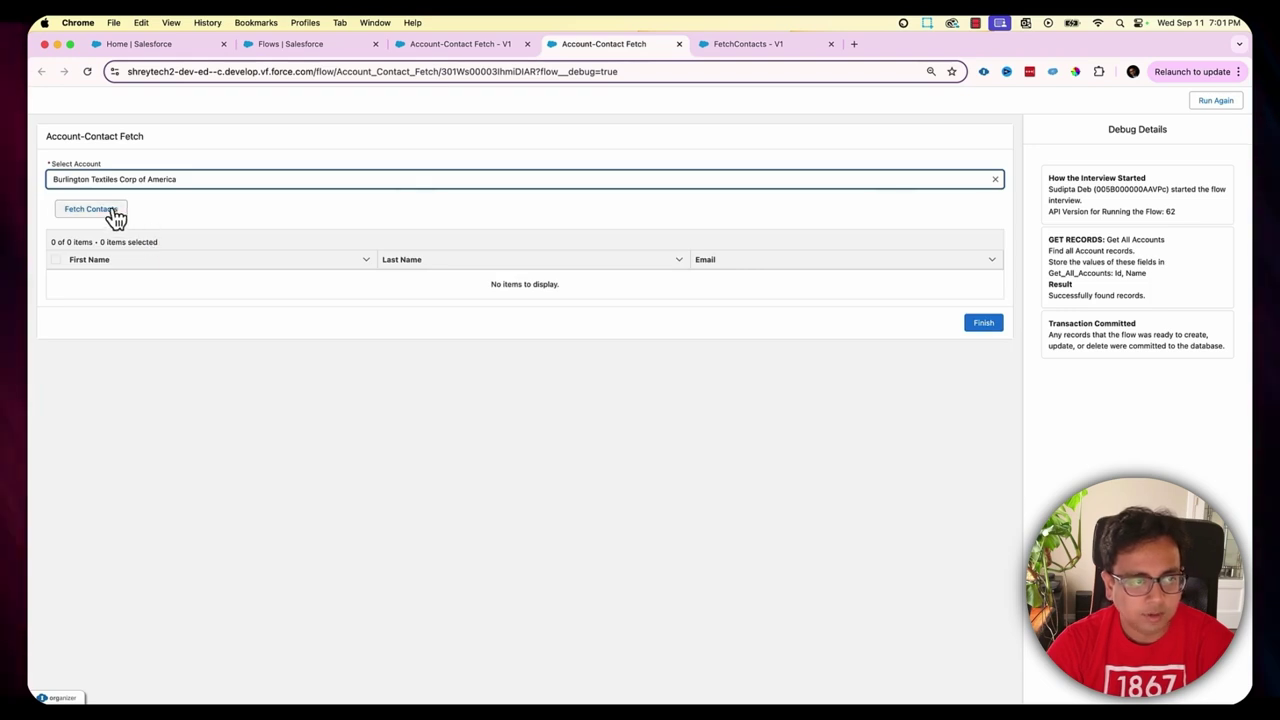
left_click(113, 212)
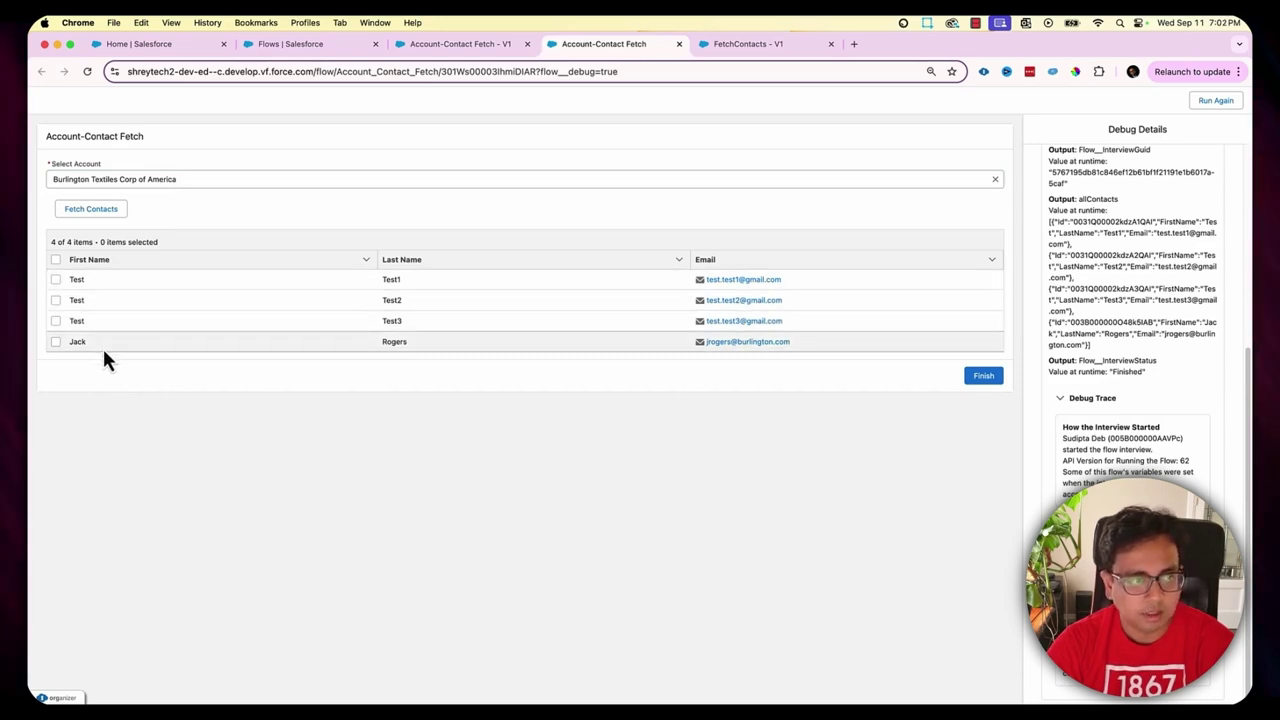
Step: Replace the selected account with Pyramid Construction Inc. and fetch its contacts
left_click(179, 179)
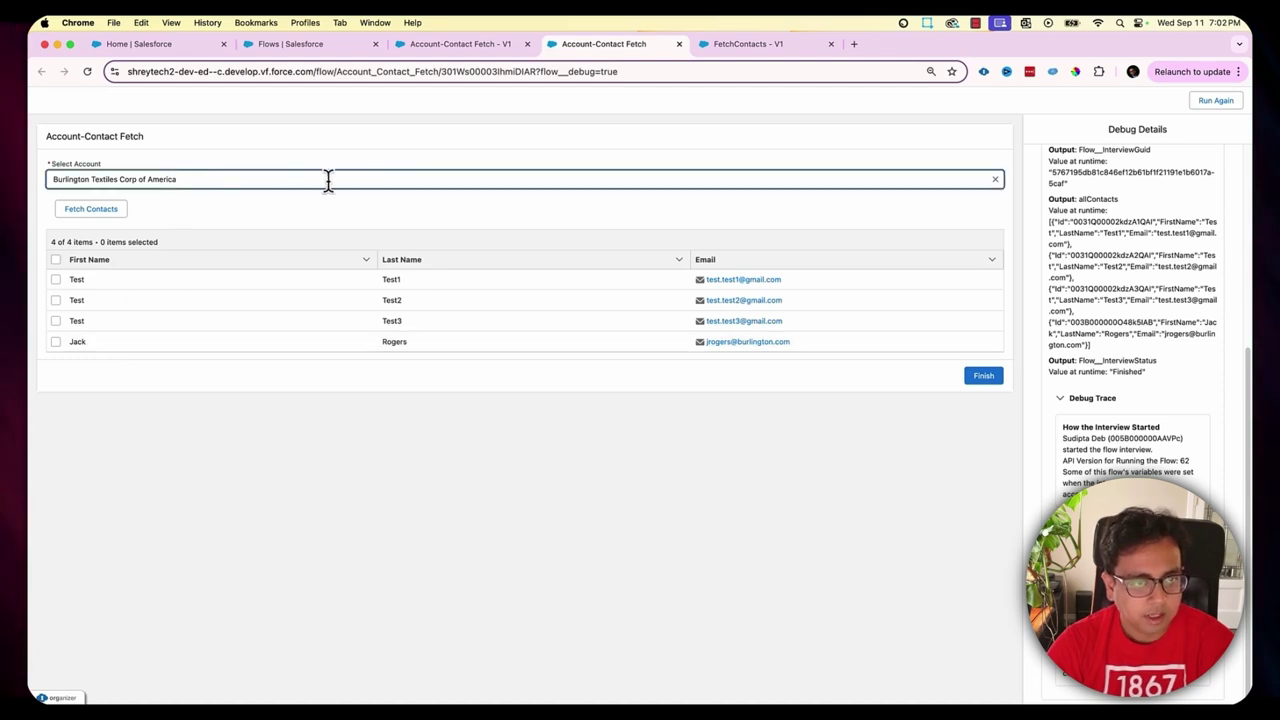
left_click(995, 175)
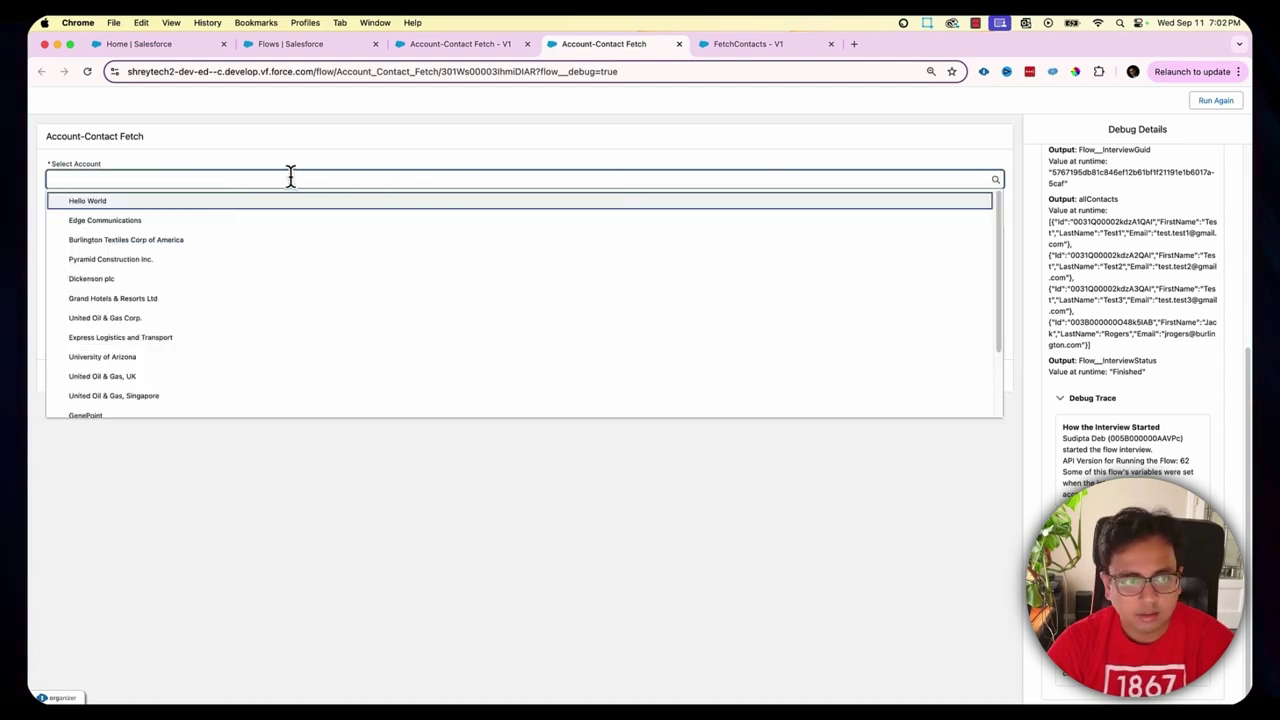
left_click(171, 263)
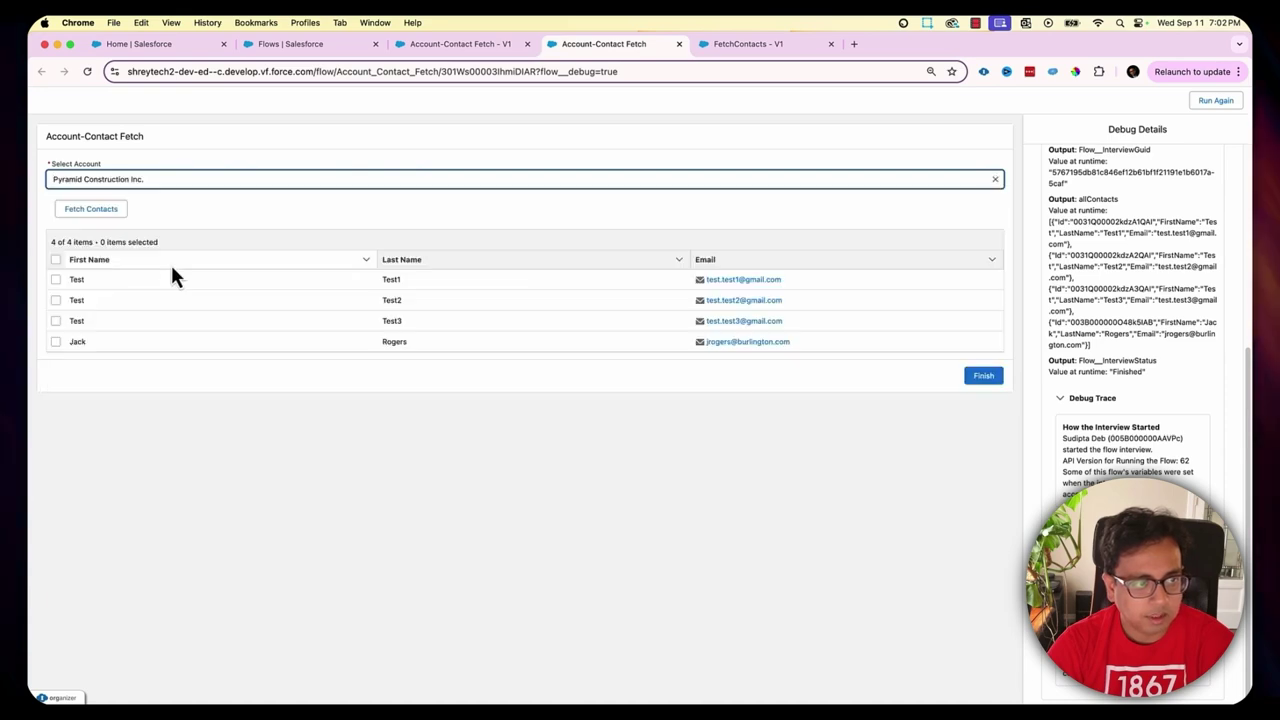
left_click(106, 214)
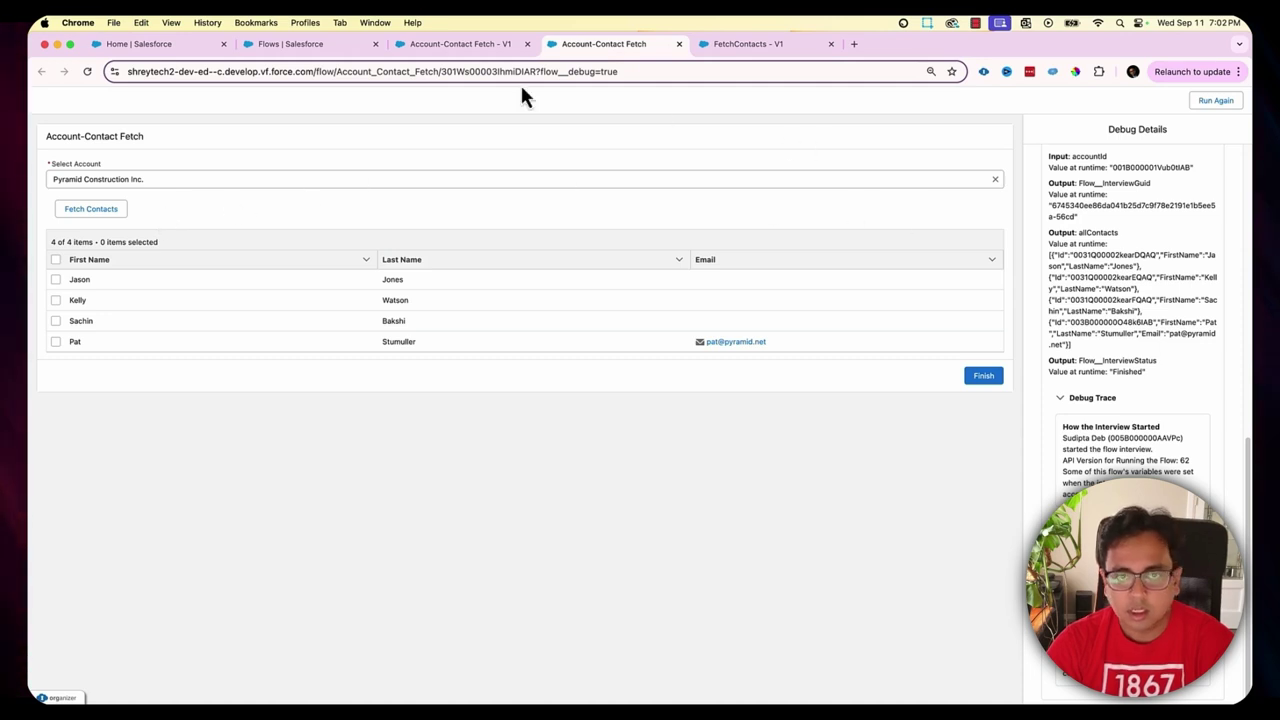
Step: Close the current debug session and start a fresh debug run of the flow with the default options
left_click(679, 44)
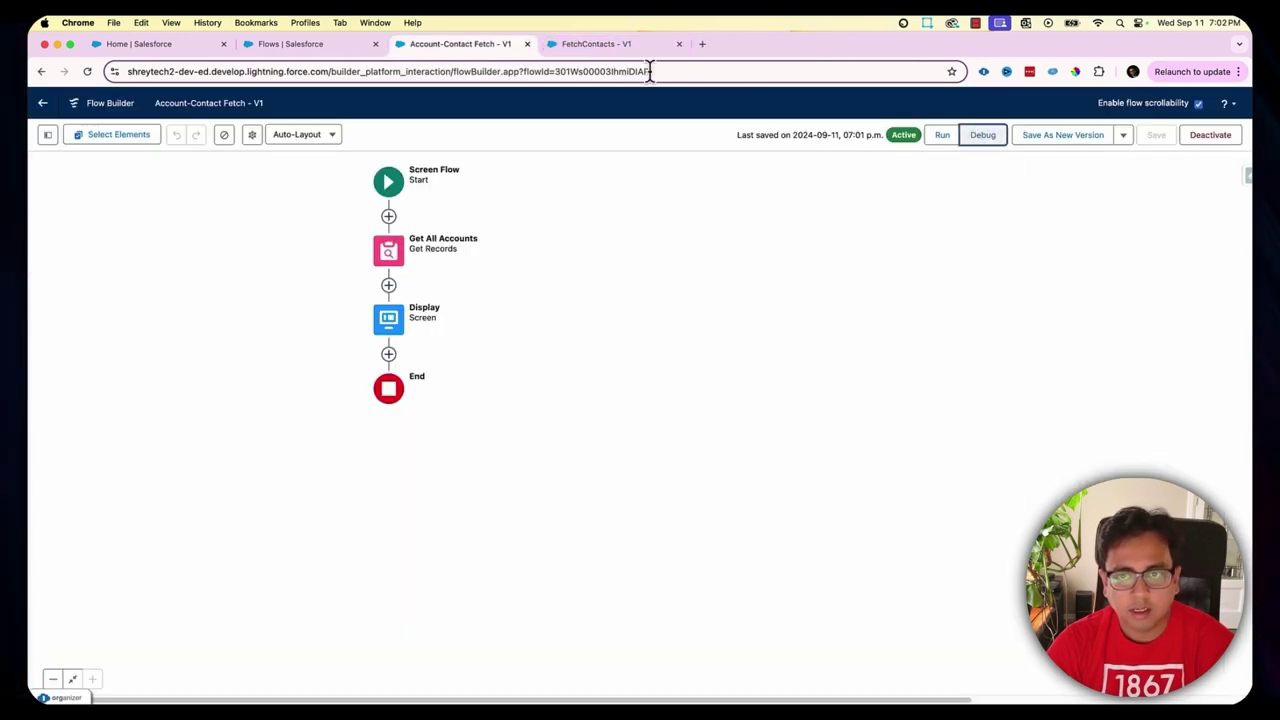
left_click(992, 146)
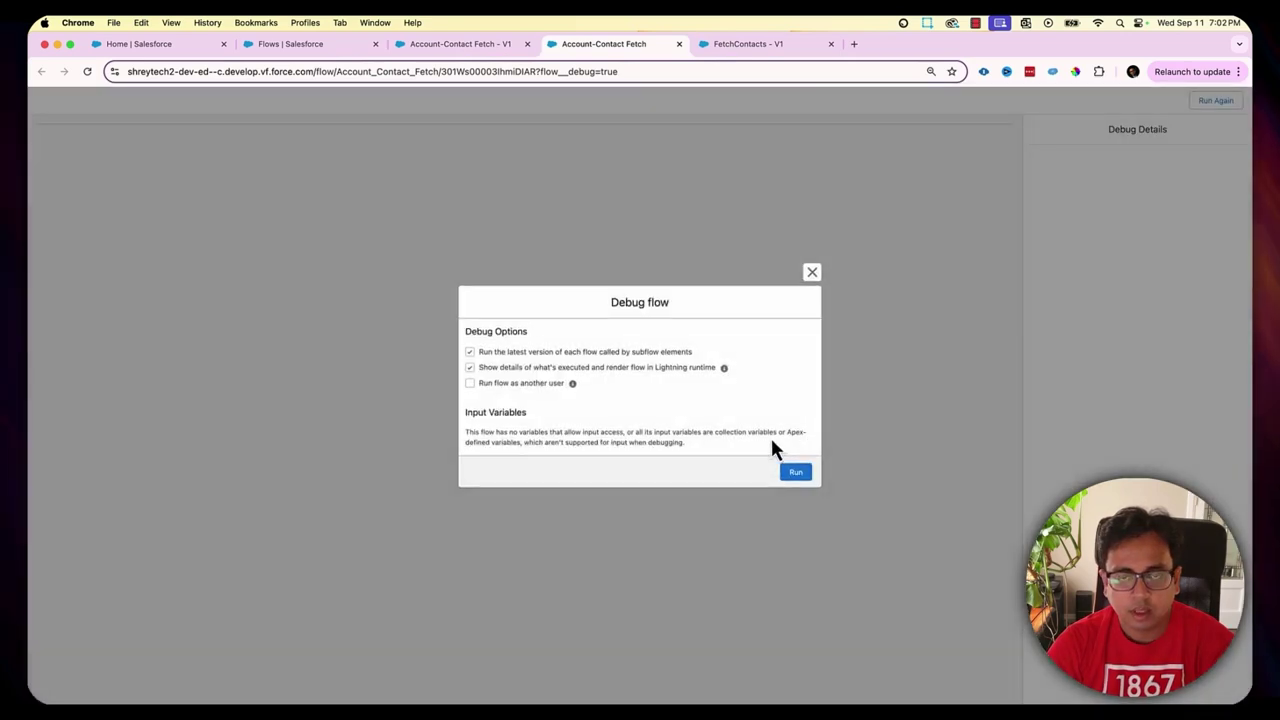
left_click(800, 474)
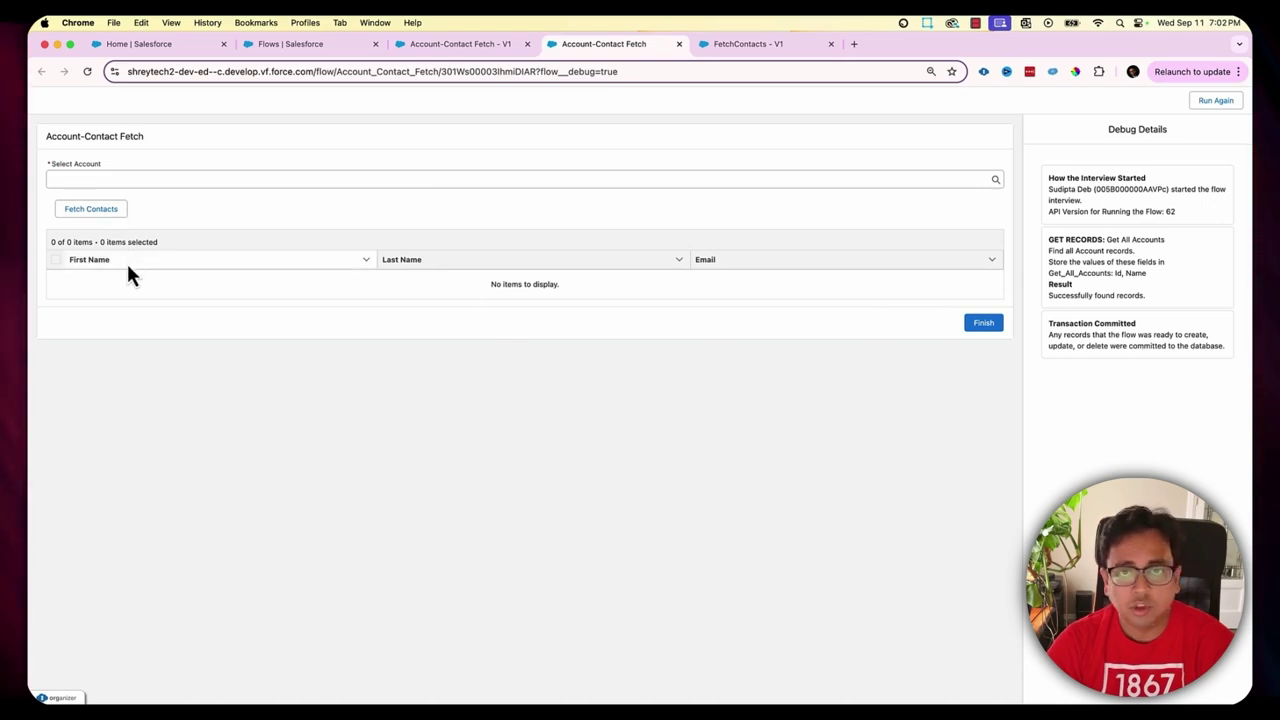
Step: Return to the Account-Contact Fetch flow and open the Fetch Contacts action button's properties on the Display screen
left_click(474, 49)
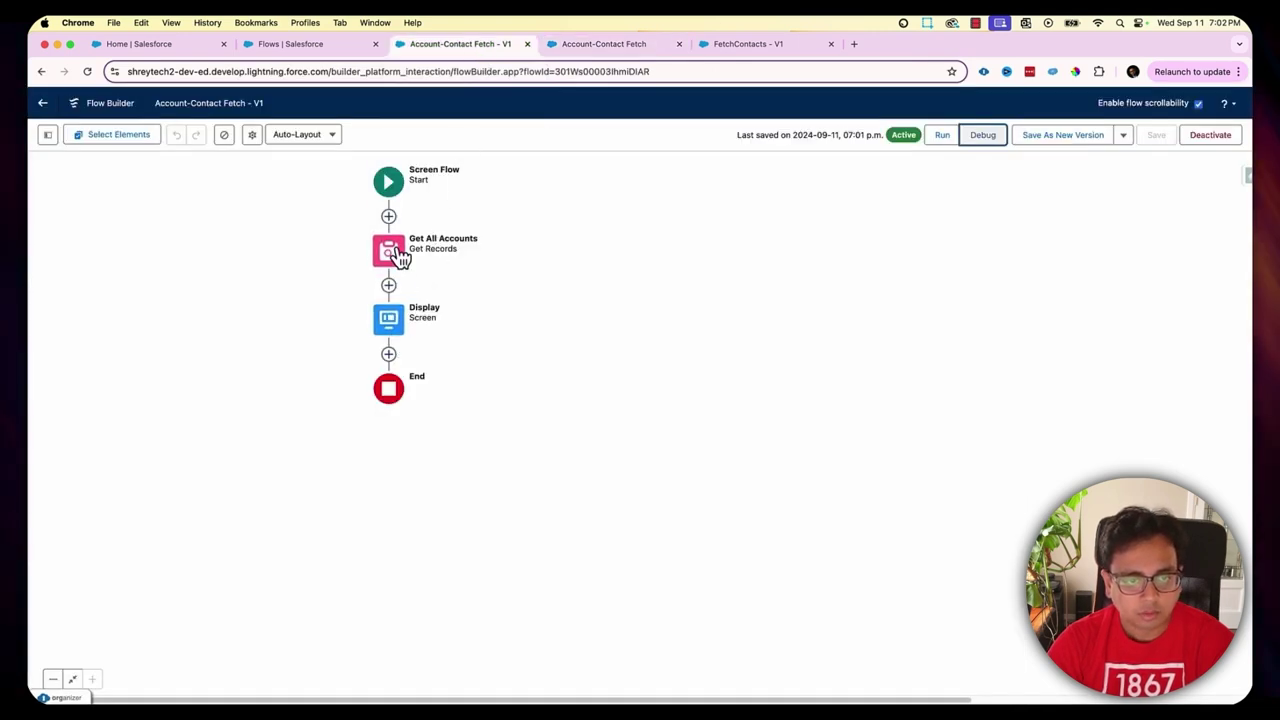
double_click(389, 325)
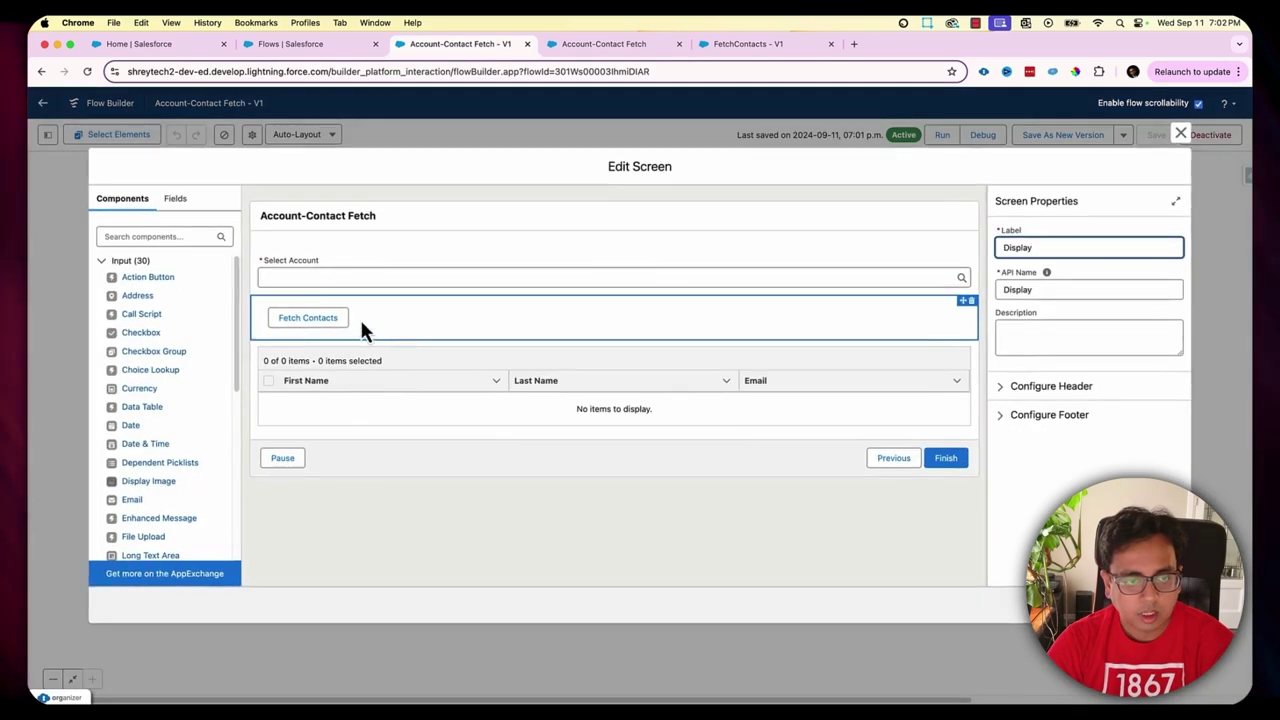
left_click(361, 318)
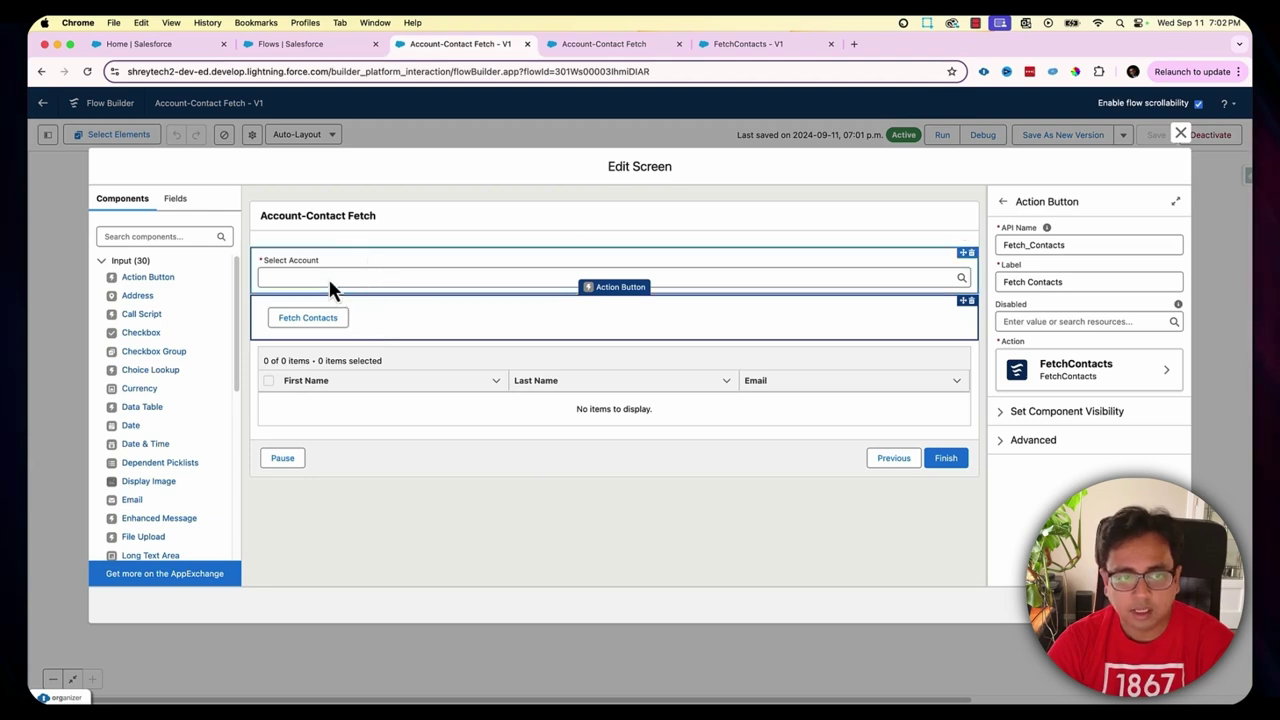
left_click(1088, 325)
left_click(1066, 355)
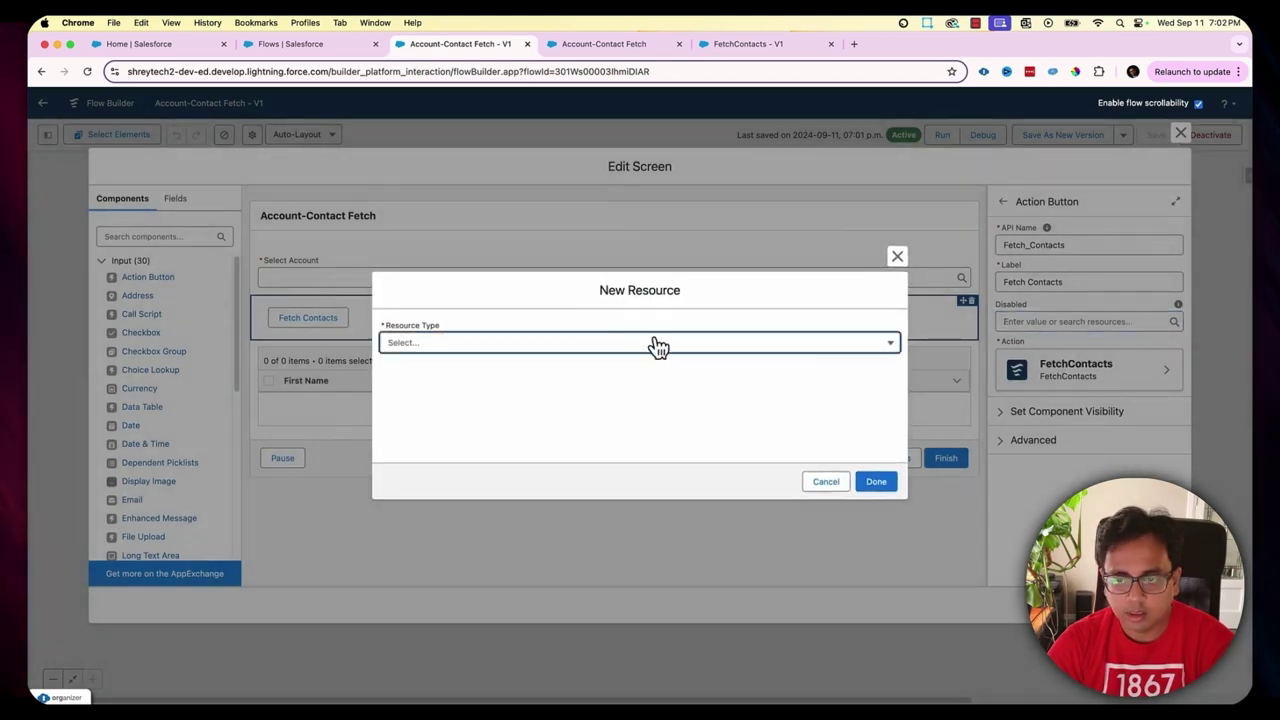
left_click(897, 256)
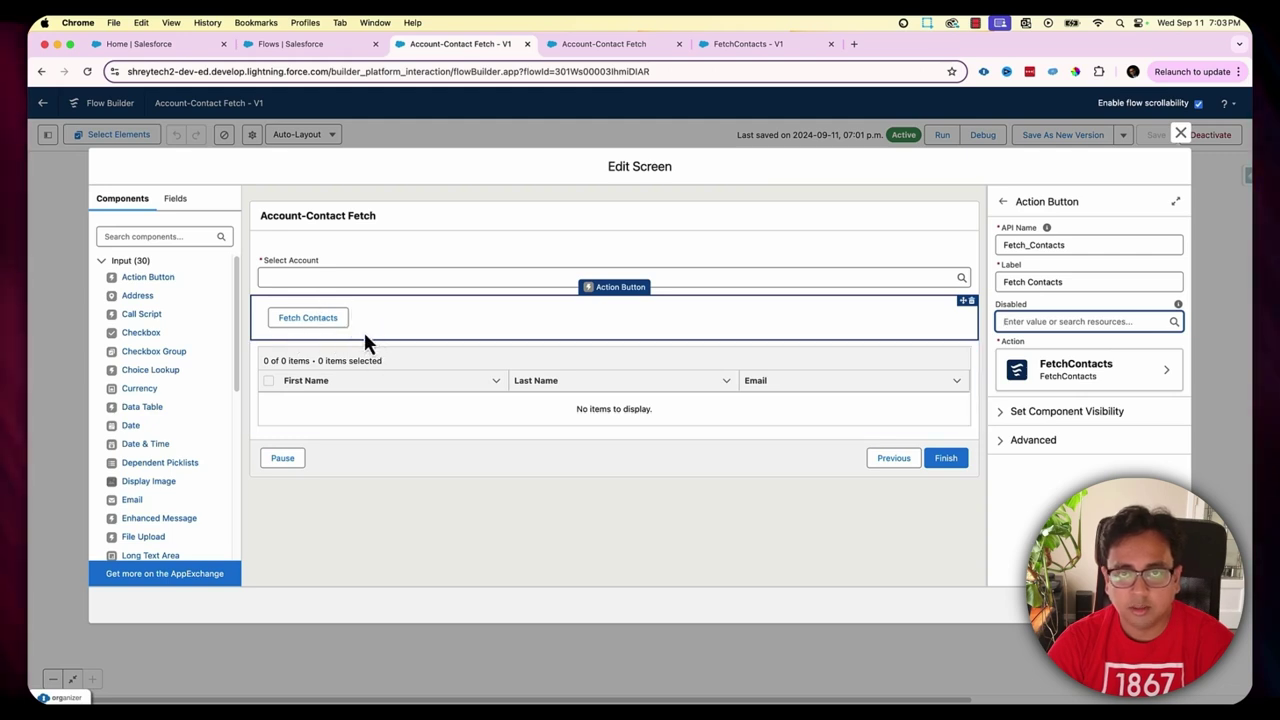
Step: Create a new Boolean formula resource named shouldDisplayActionButton from the action button's Disabled setting
left_click(1017, 320)
left_click(1022, 339)
left_click(626, 346)
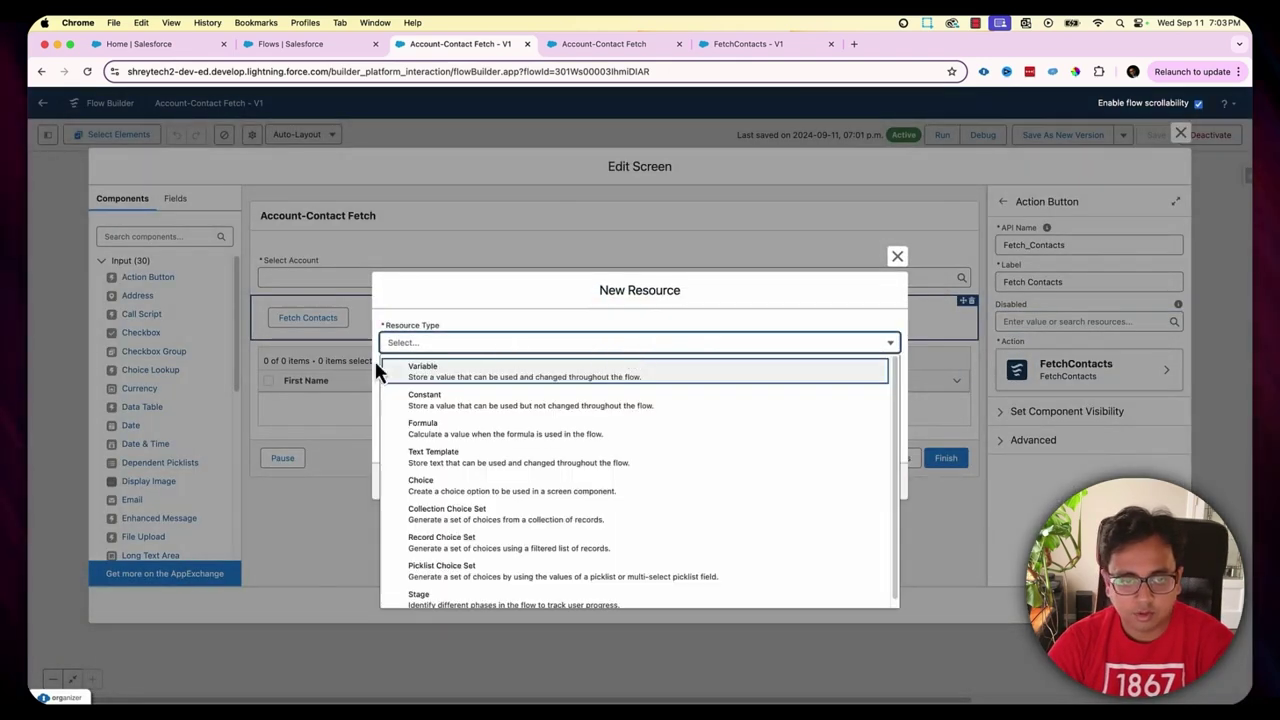
left_click(445, 438)
left_click(442, 276)
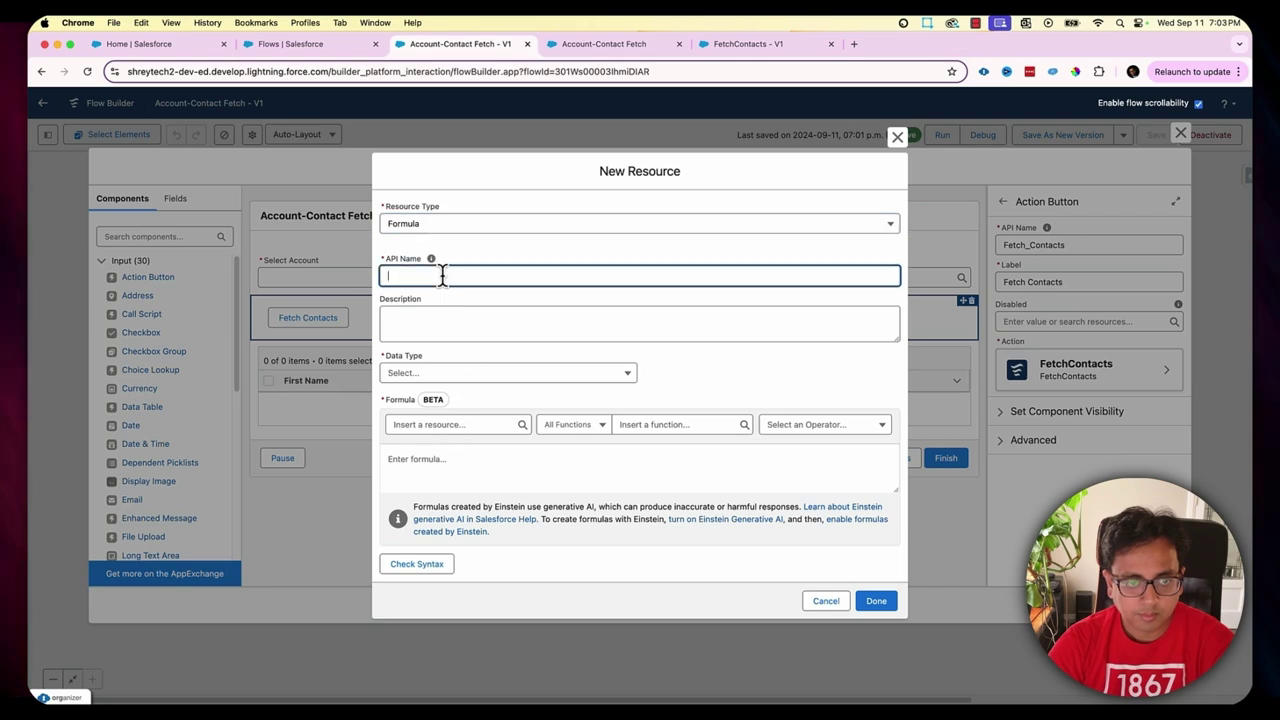
type("show")
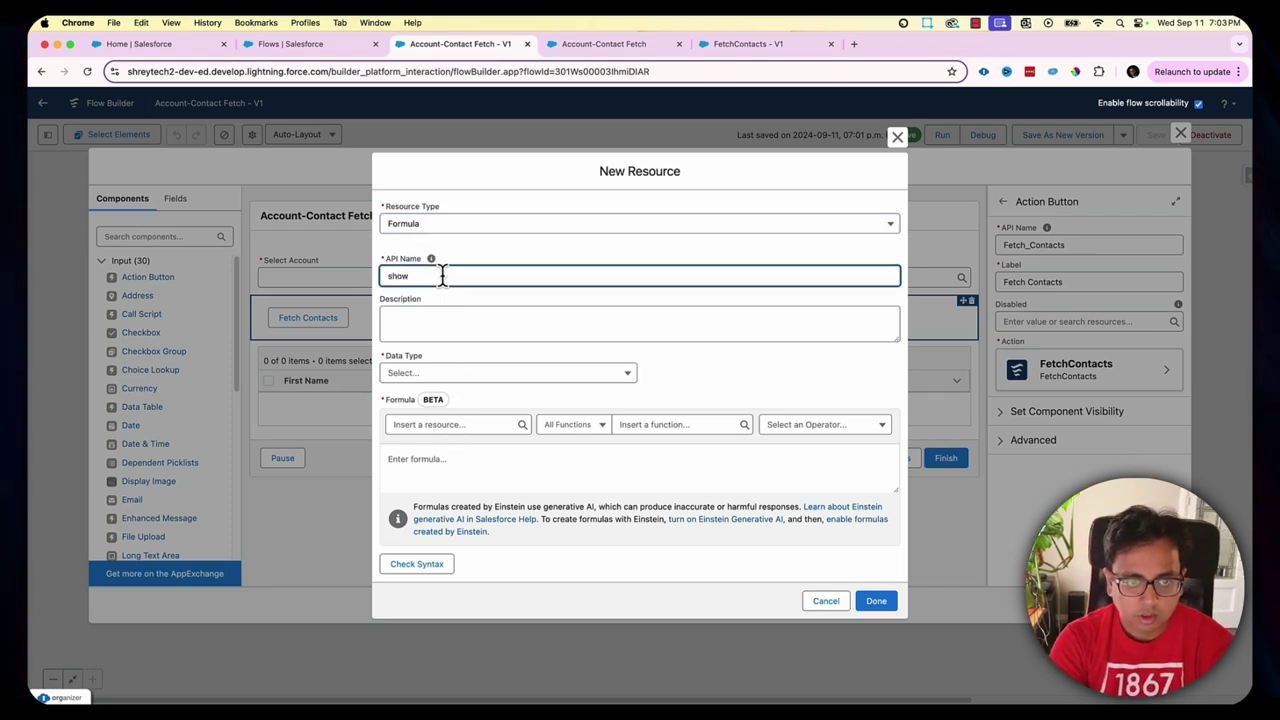
key("BackSpace")
type("uldD")
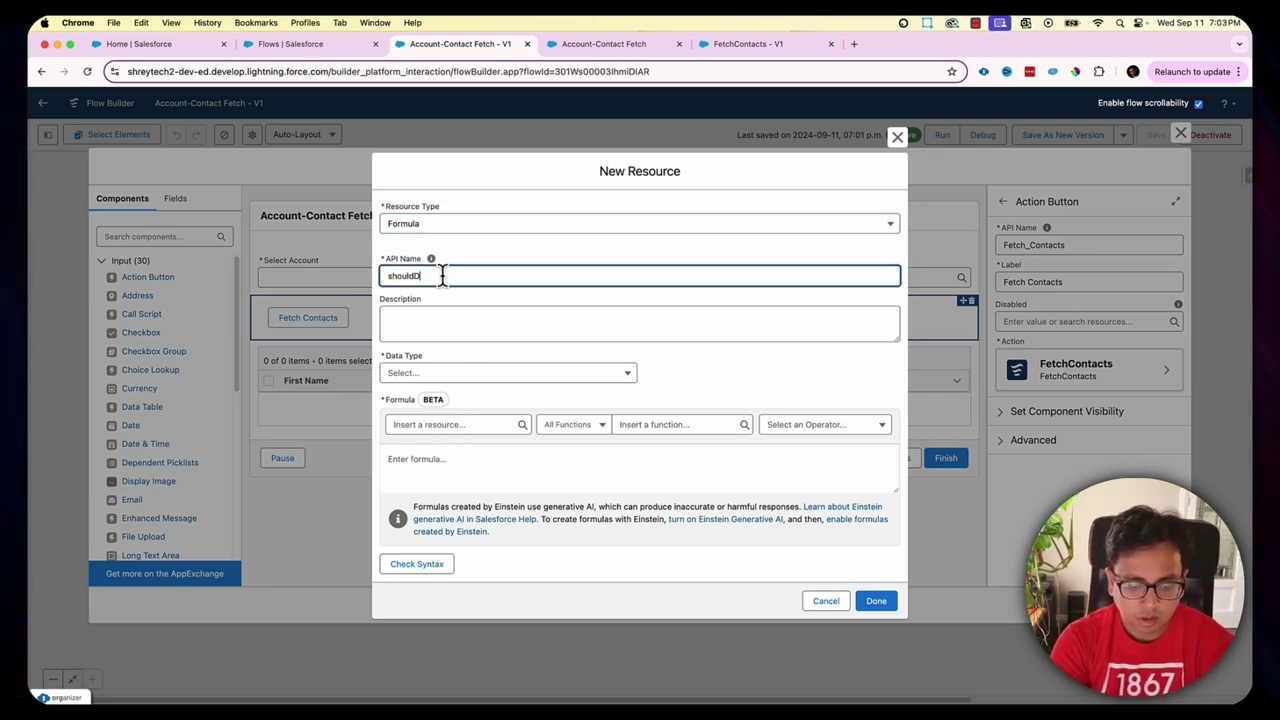
type("isplayActionButton")
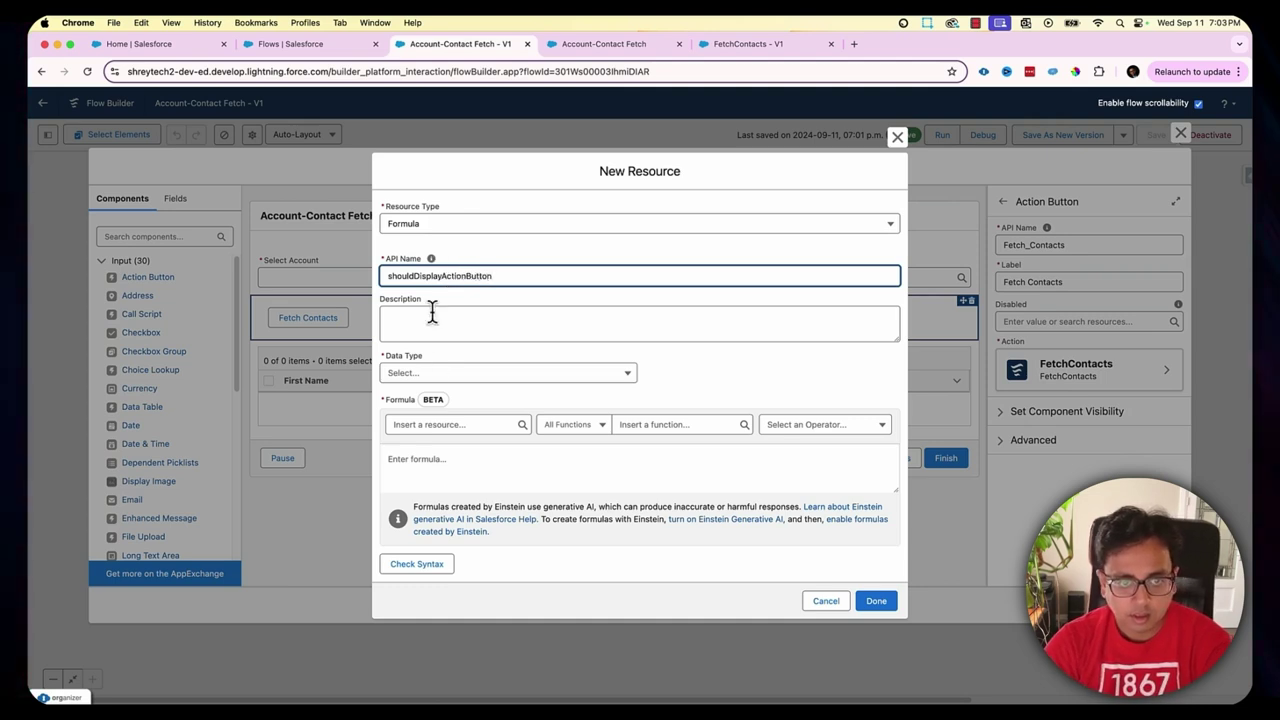
left_click(443, 378)
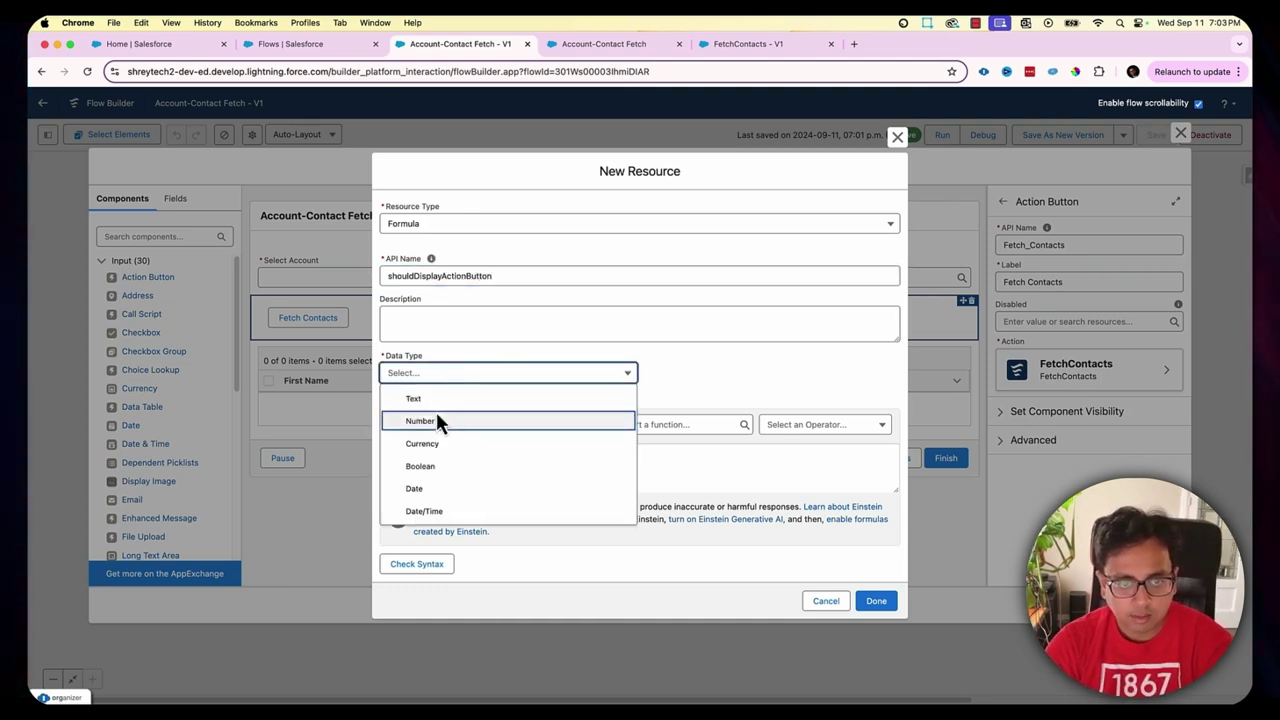
left_click(445, 468)
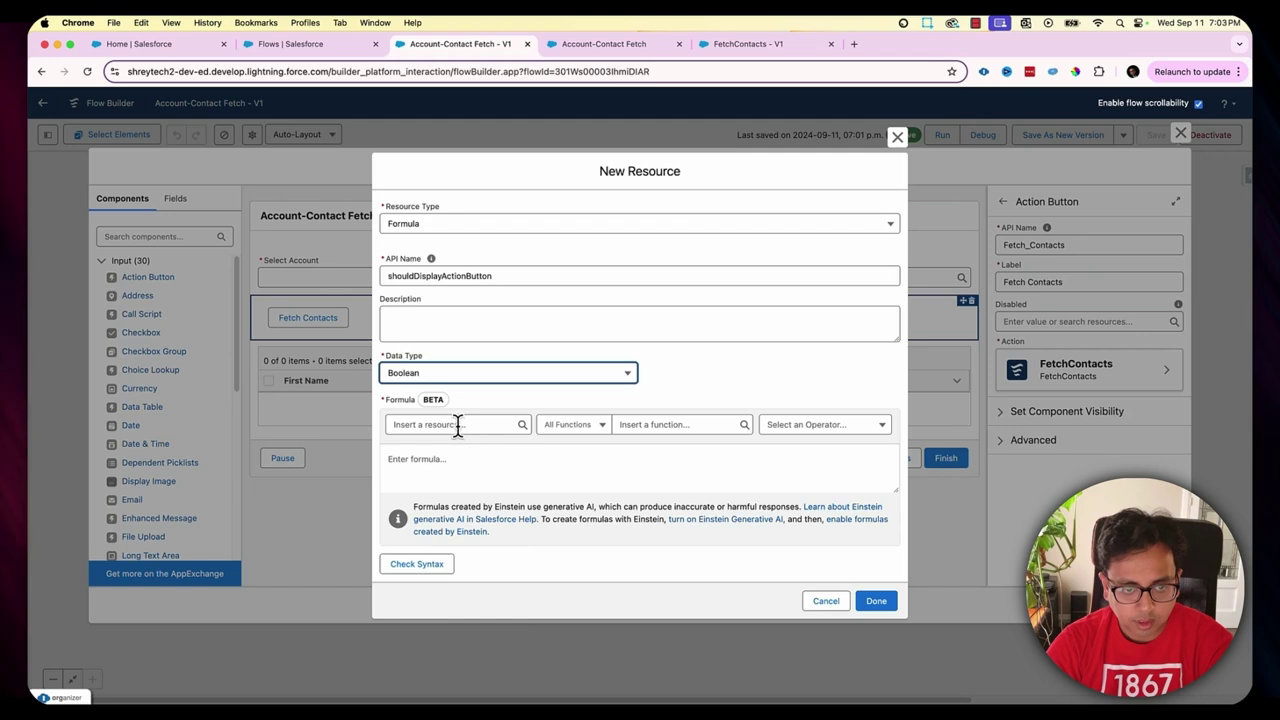
Step: Write the formula ISNULL({!Select_Account.selectedChoiceValues}) and check its syntax
left_click(457, 425)
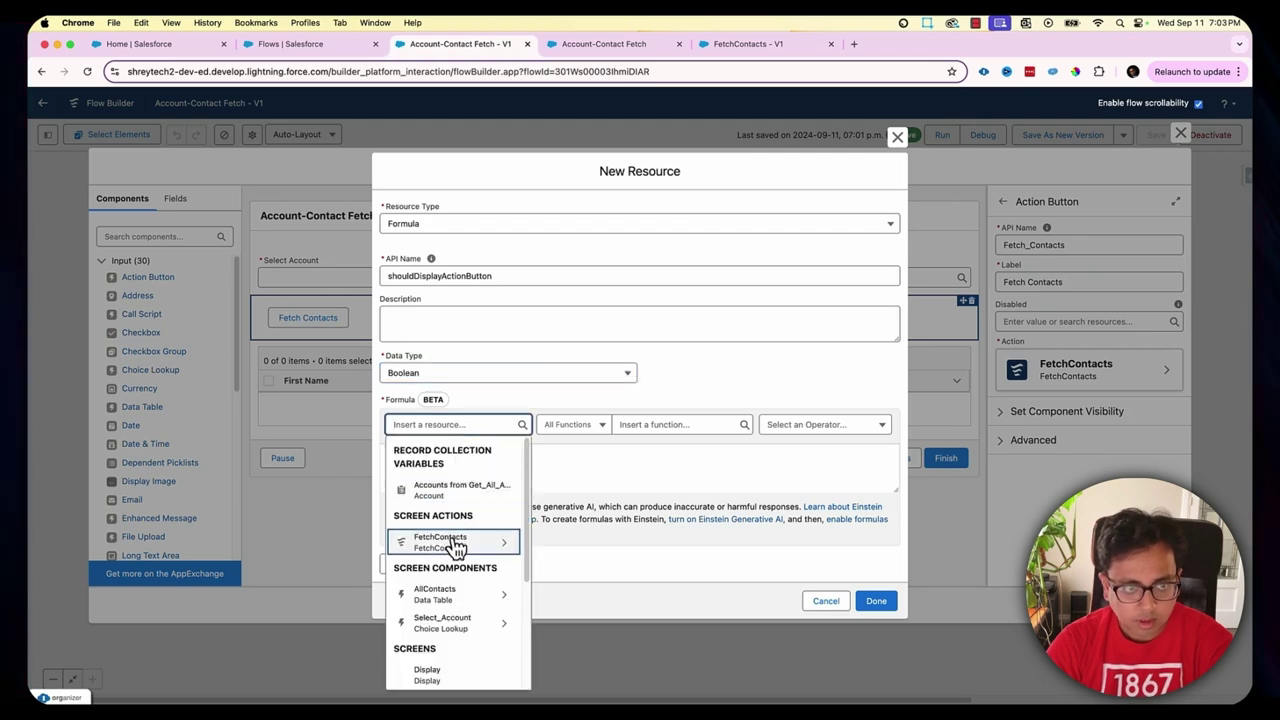
scroll(462, 600, "down", 1)
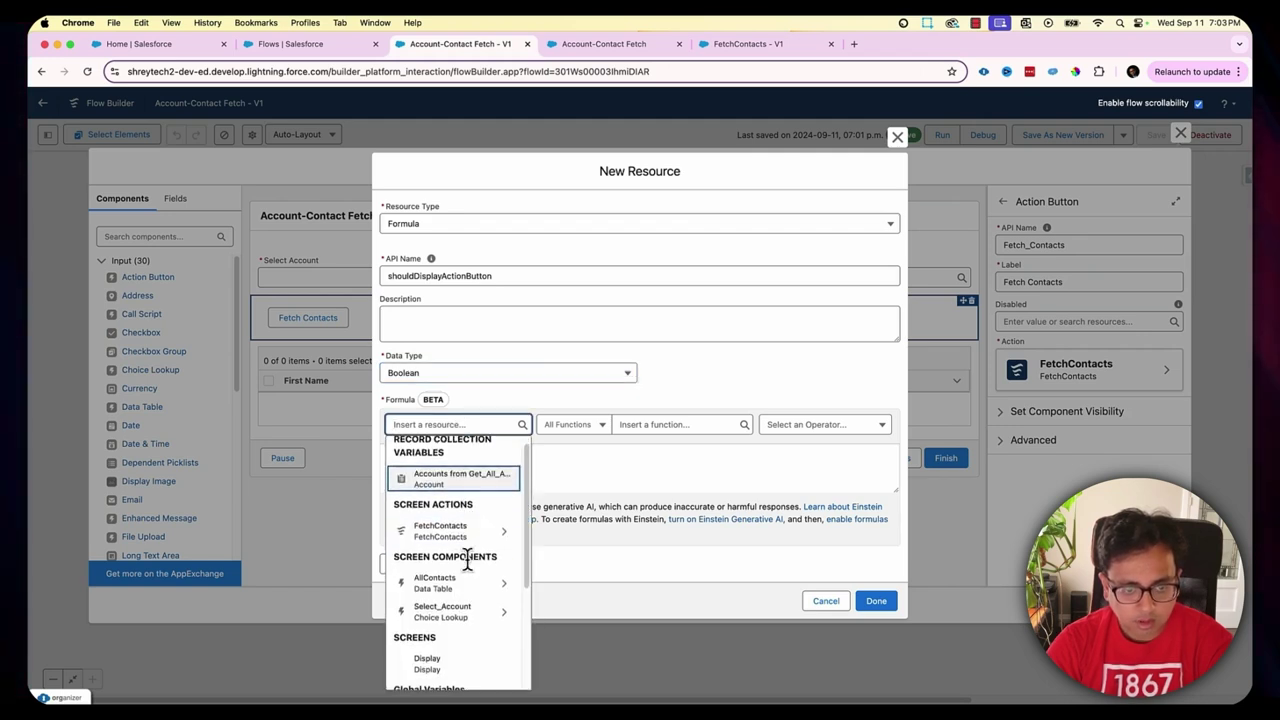
left_click(463, 612)
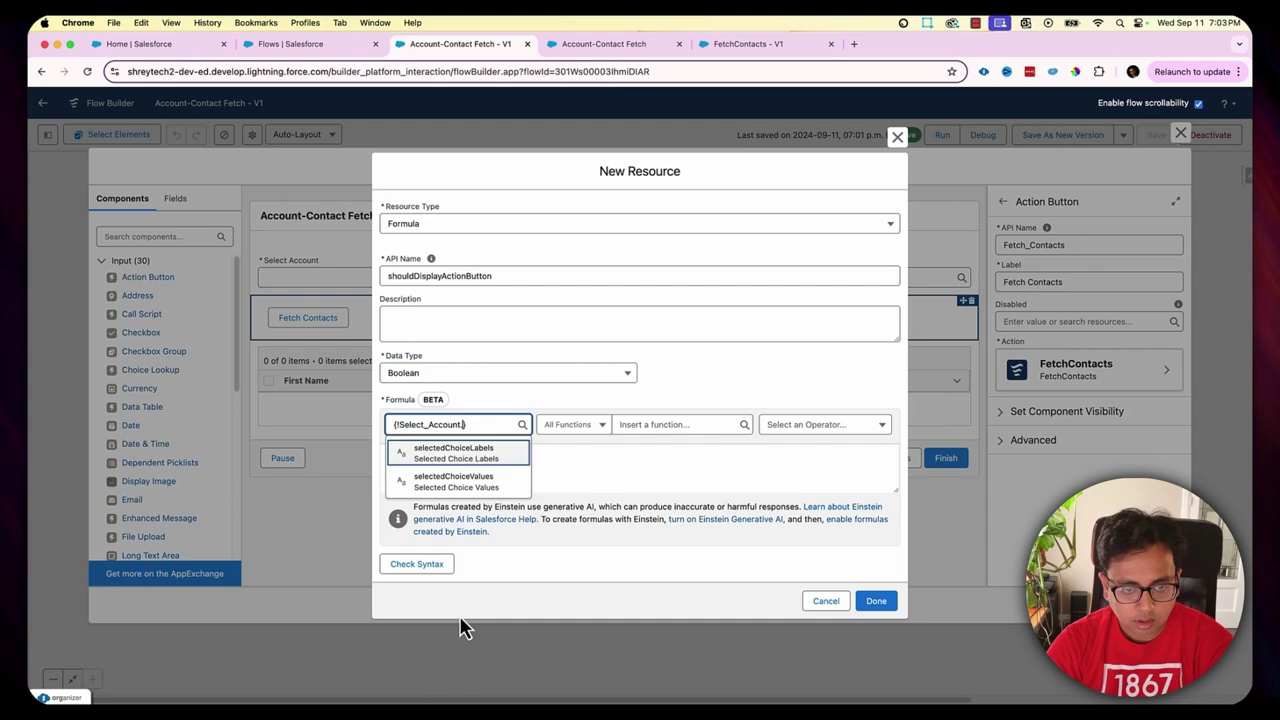
left_click(480, 484)
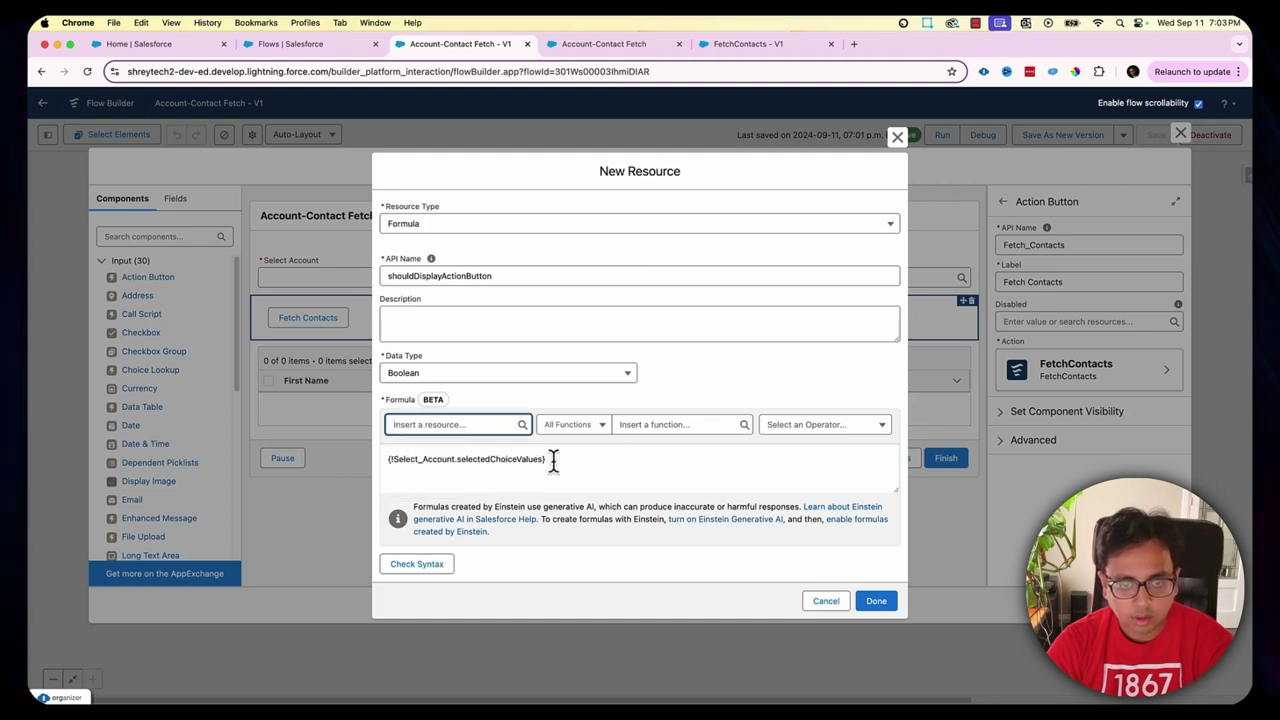
left_click(394, 458)
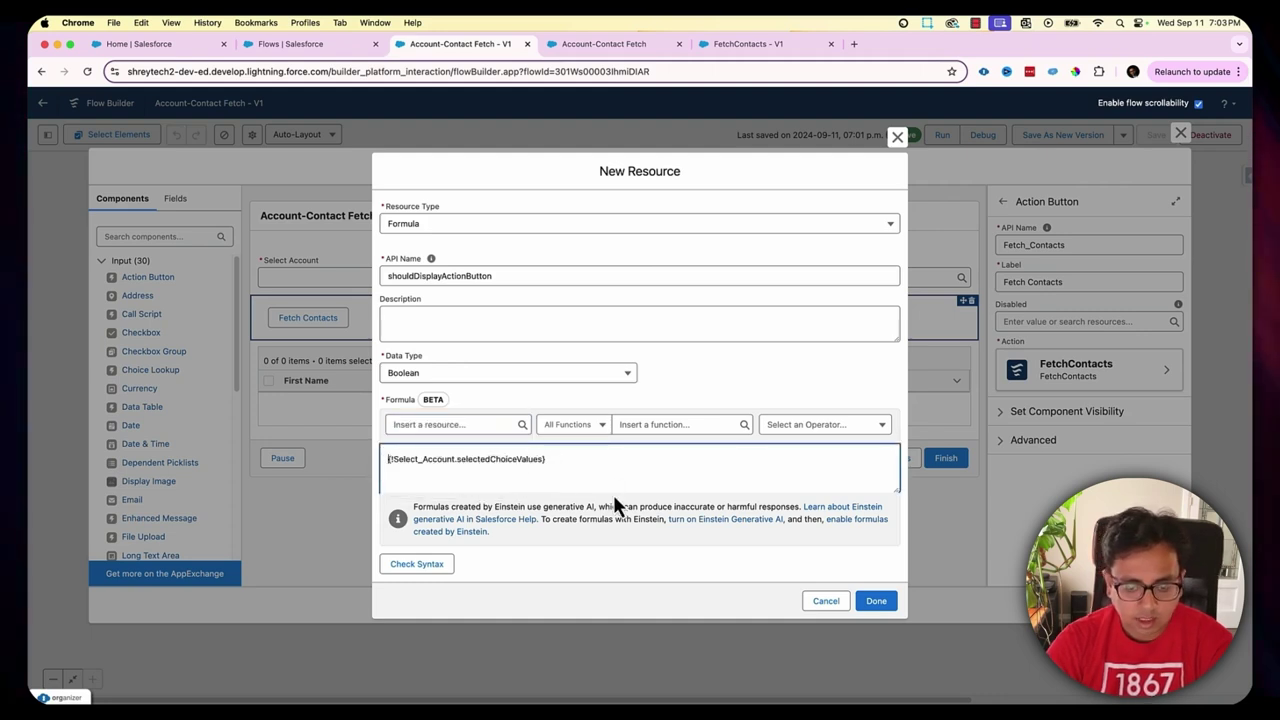
type("ISNU")
type("LL(")
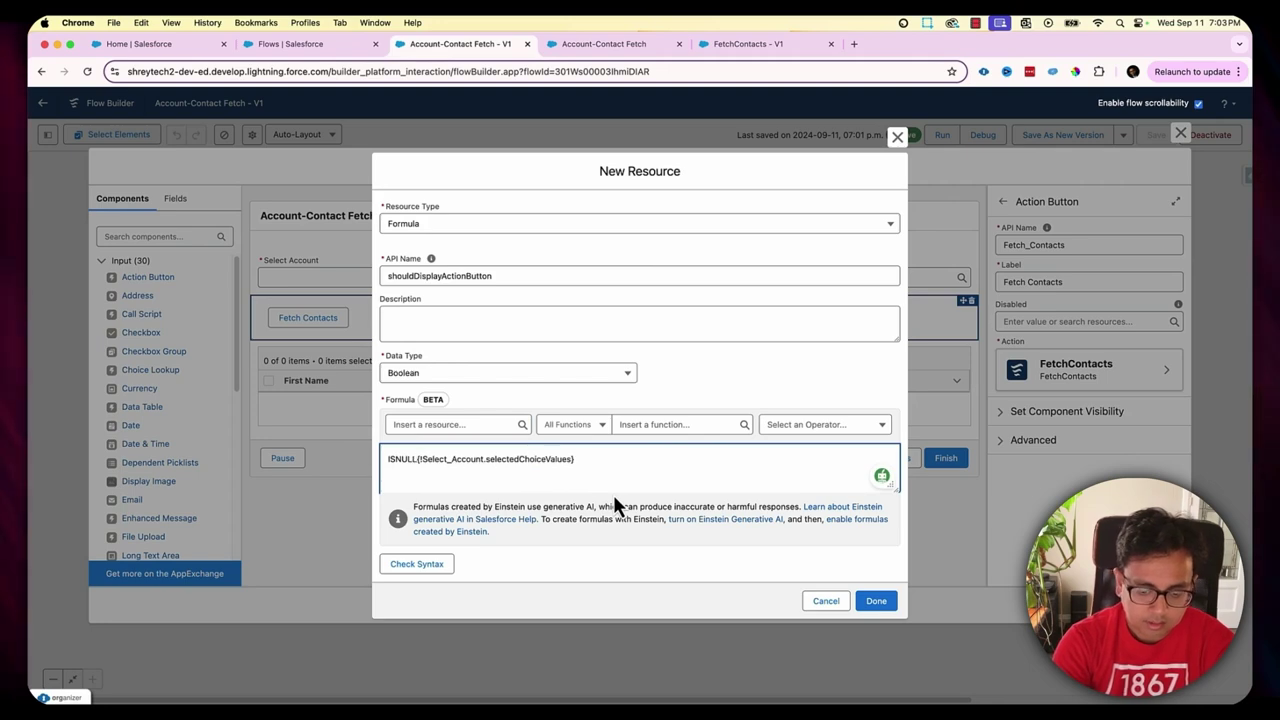
left_click(619, 458)
type(")")
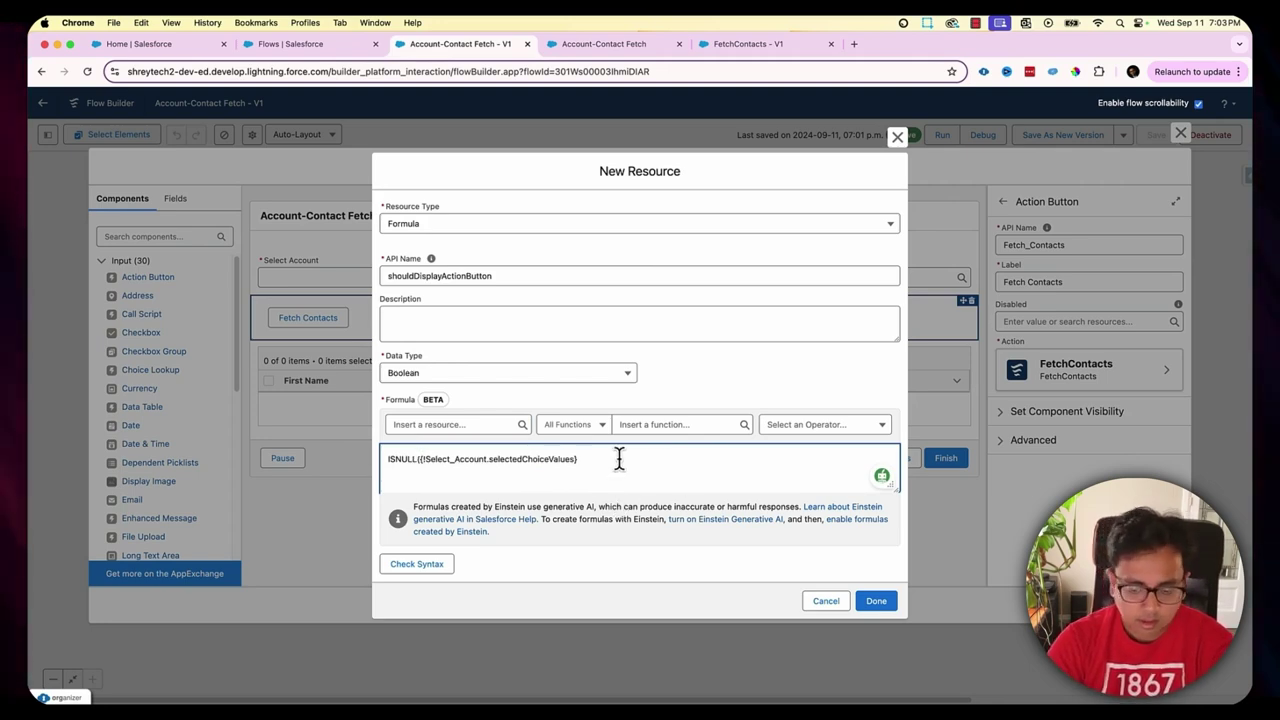
left_click(432, 563)
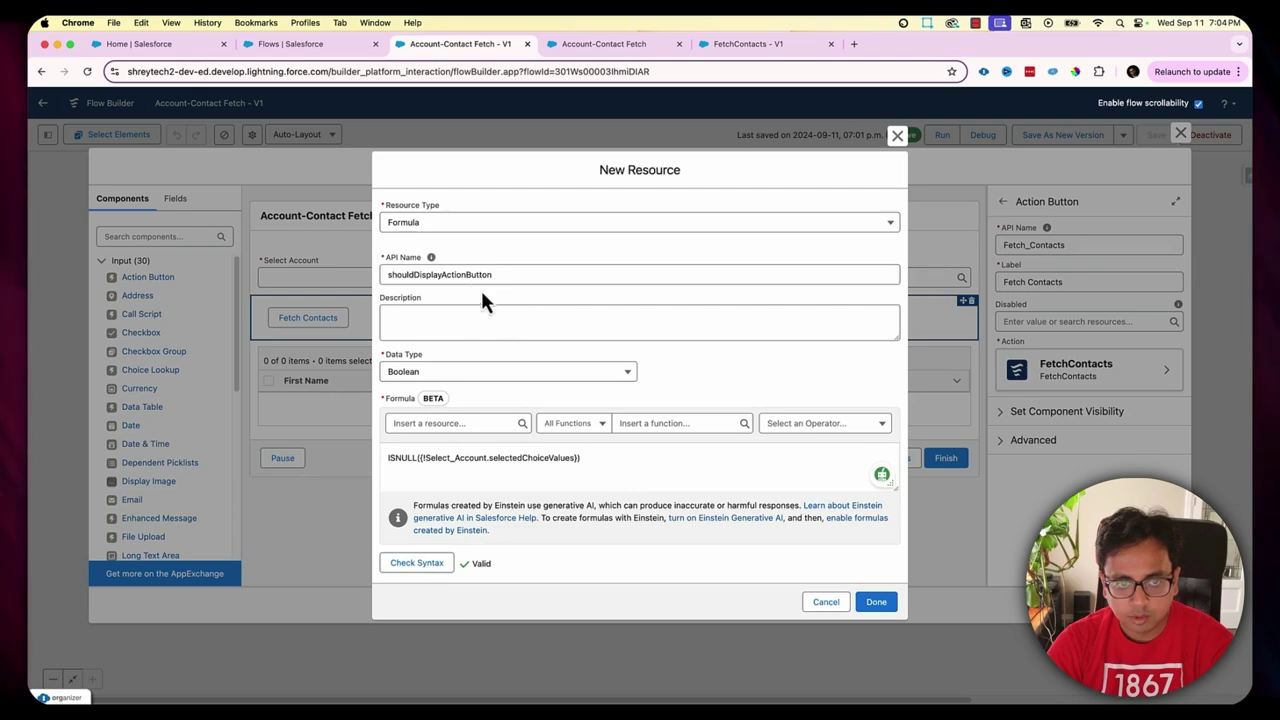
Step: Change the formula's API name to shouldNotDisplayActionButton and finish creating the resource
left_click(408, 275)
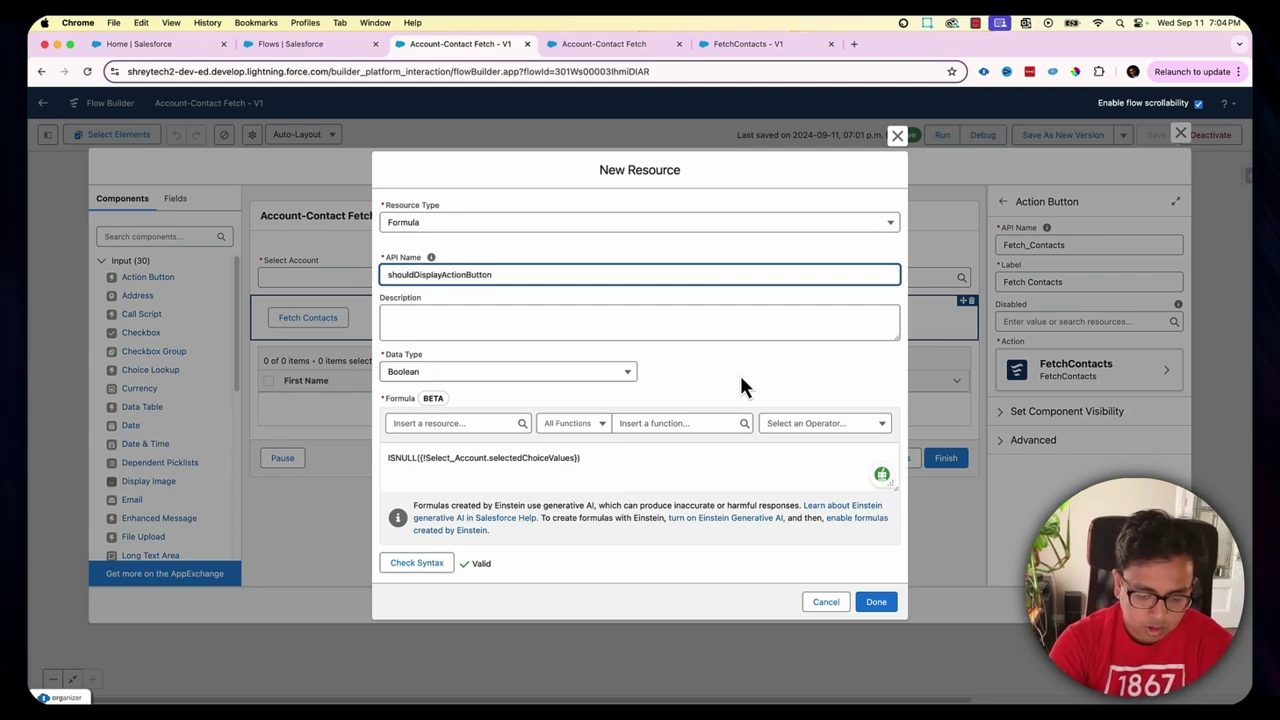
type("Not")
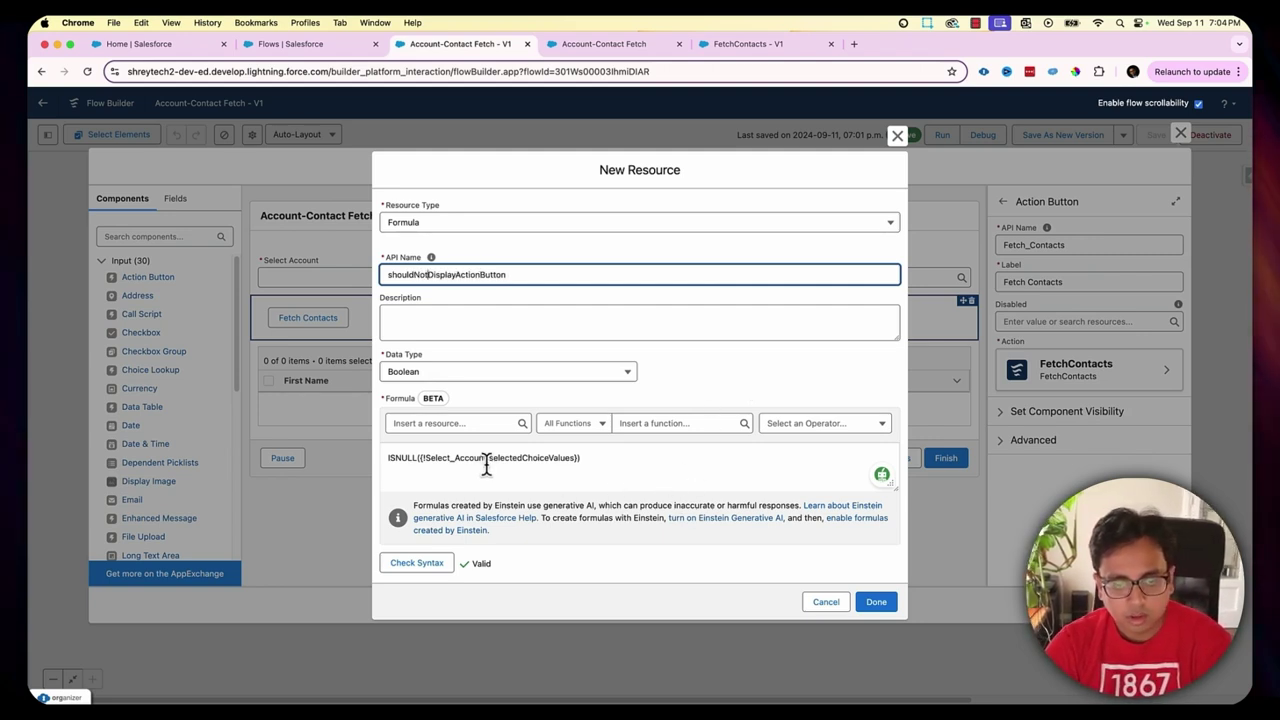
left_click(876, 606)
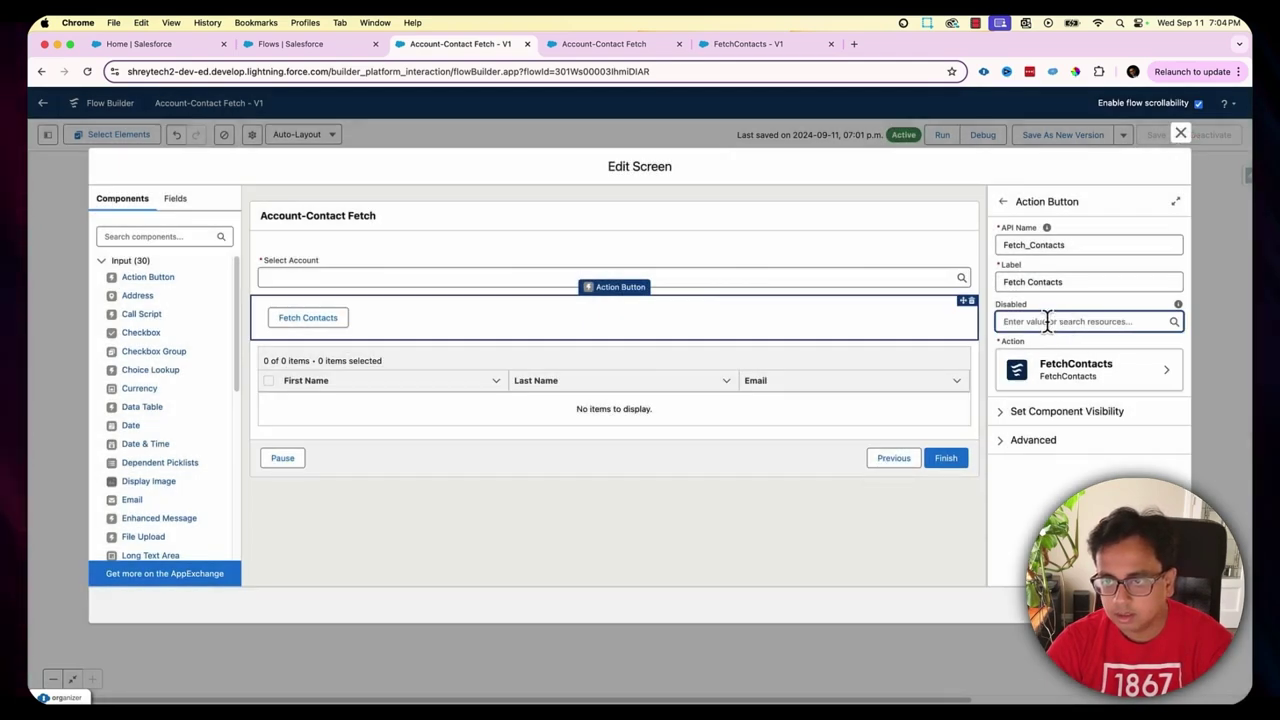
Step: Set the Fetch Contacts button's Disabled property to the shouldNotDisplayActionButton formula and close the screen editor
left_click(1046, 321)
type("shou")
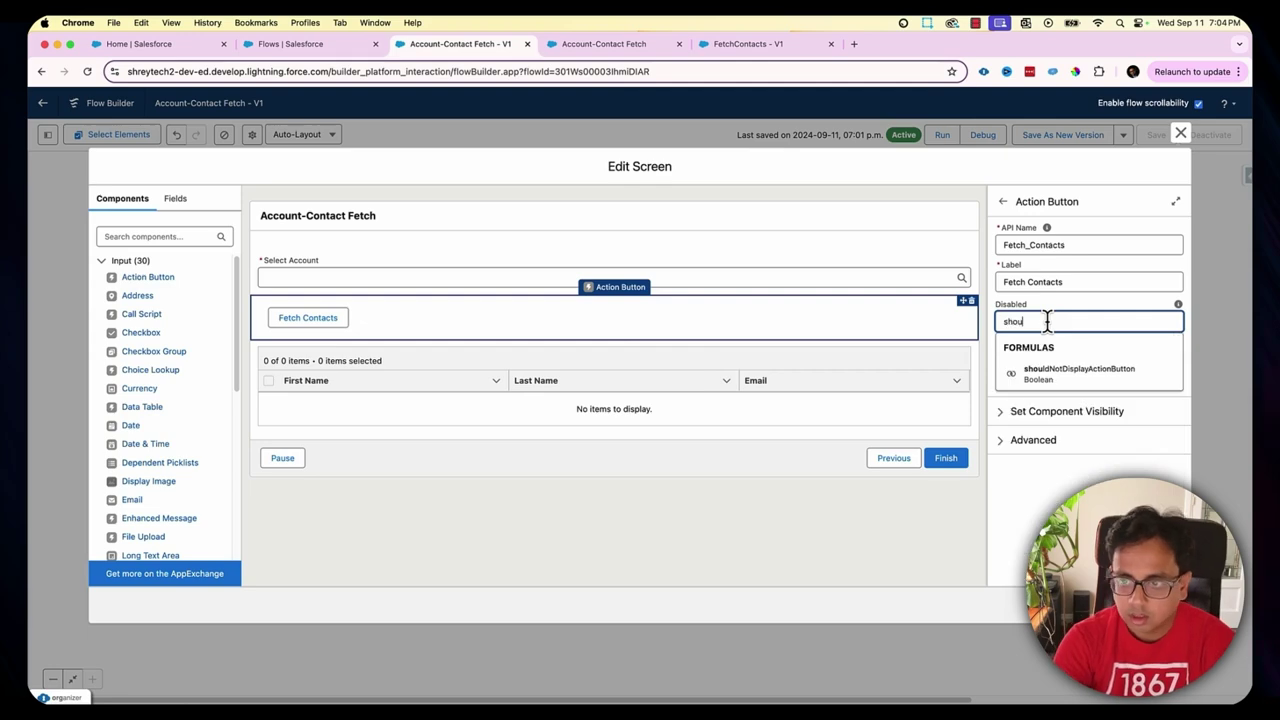
left_click(1090, 372)
left_click(1181, 133)
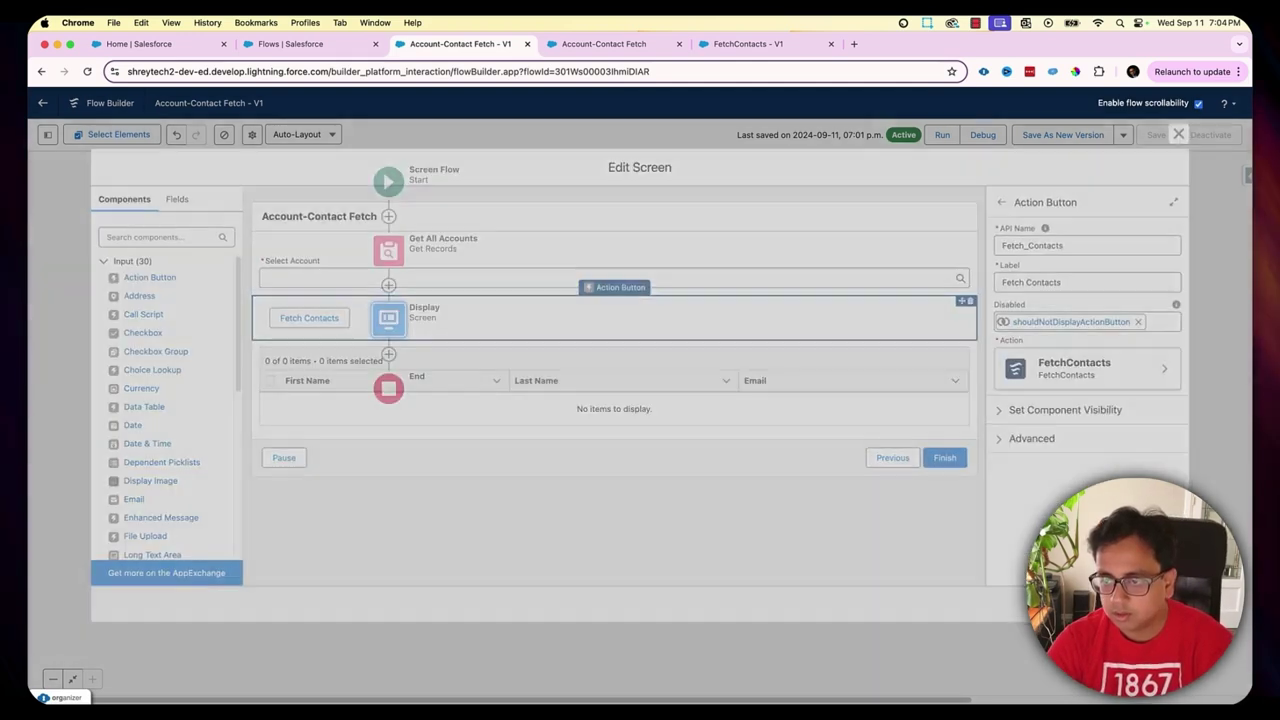
Step: Save the flow as a new version with its existing label and activate that version
left_click(1086, 138)
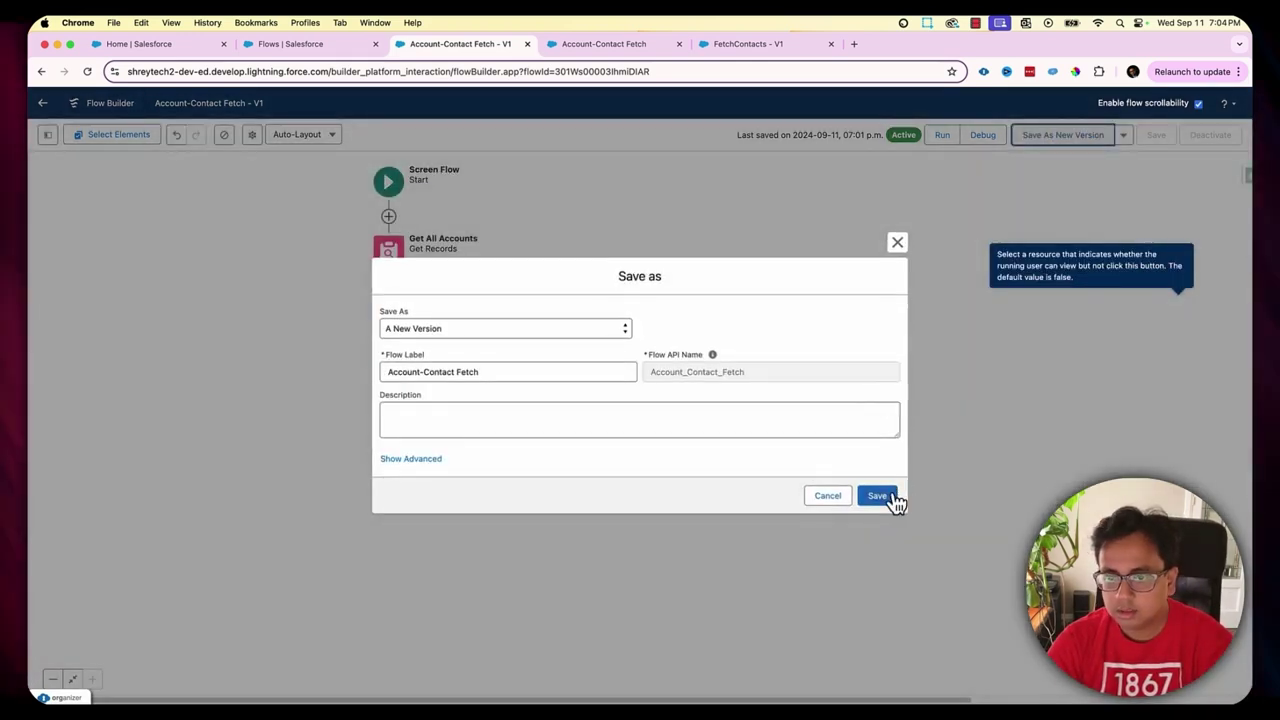
left_click(889, 495)
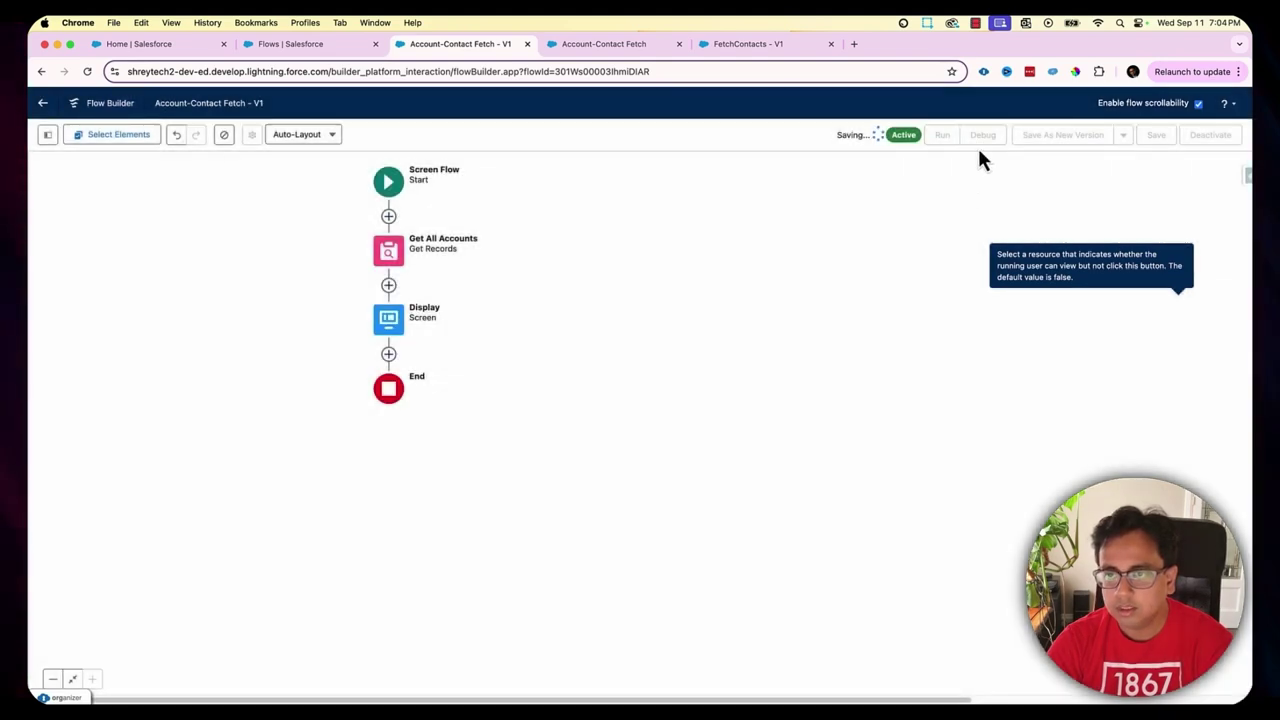
left_click(1218, 138)
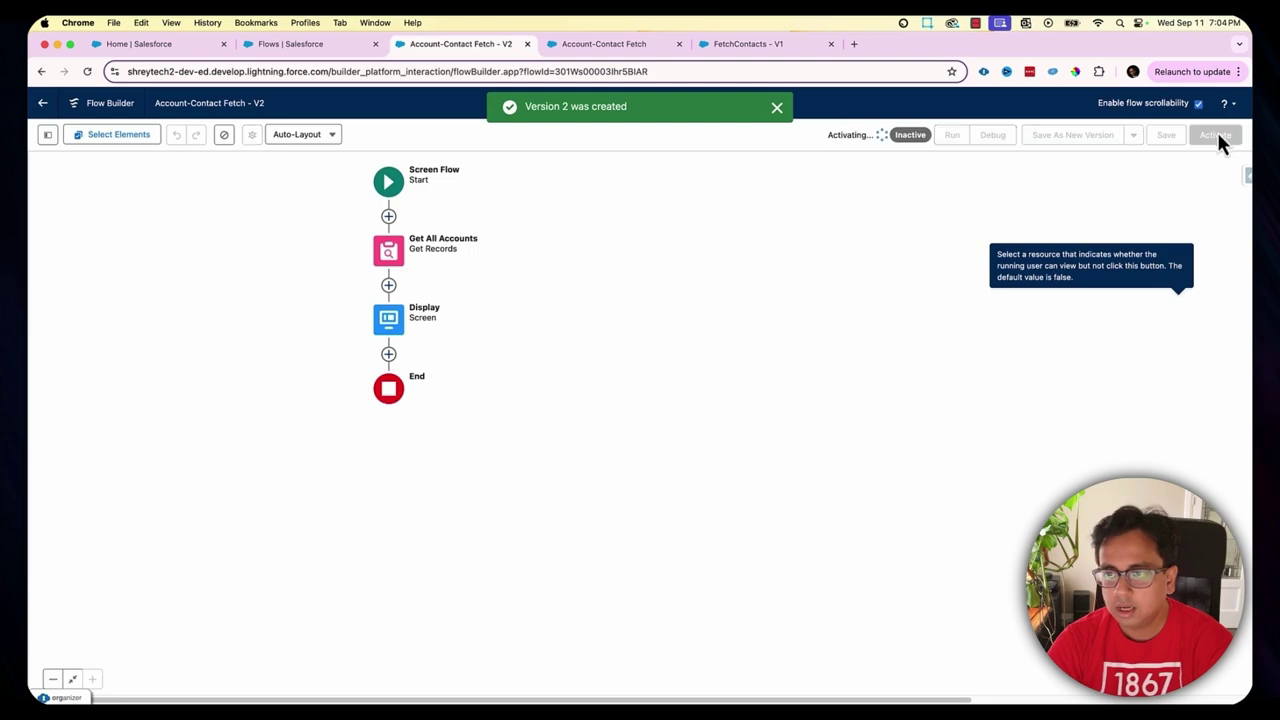
Step: Debug the flow with the default options to check the Fetch Contacts button without an account selected, and close the debug session
left_click(983, 136)
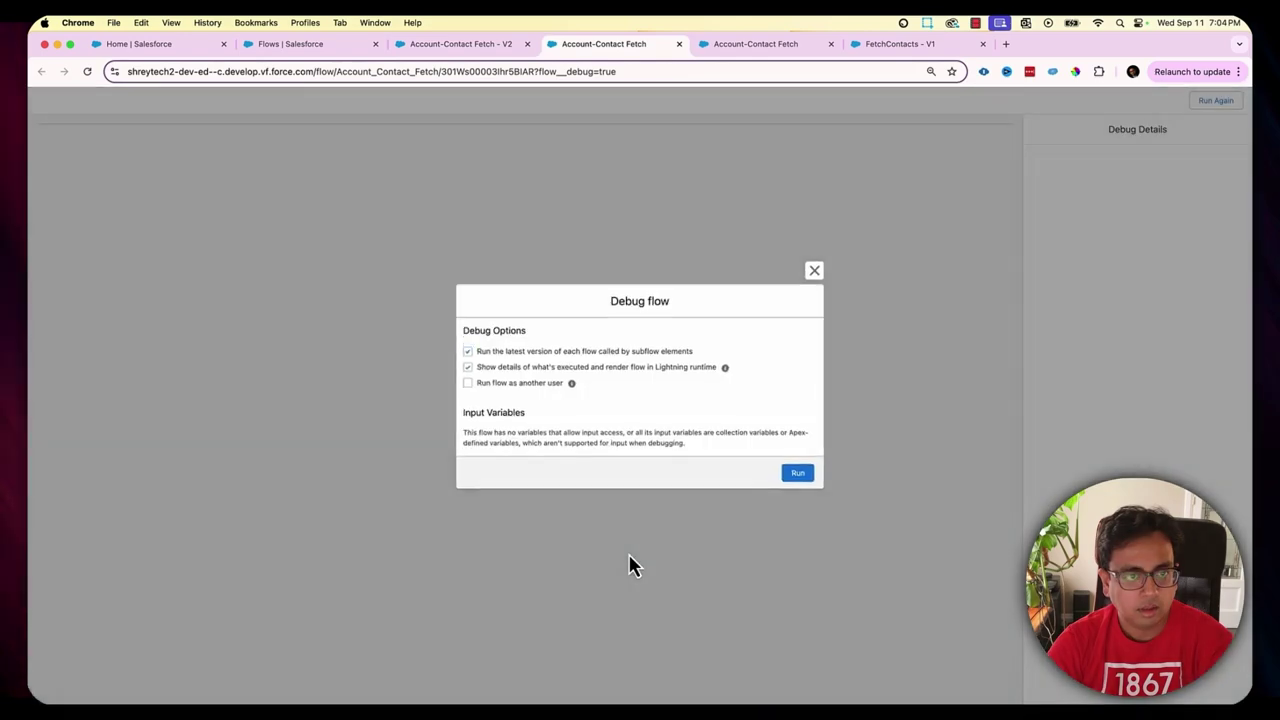
left_click(798, 476)
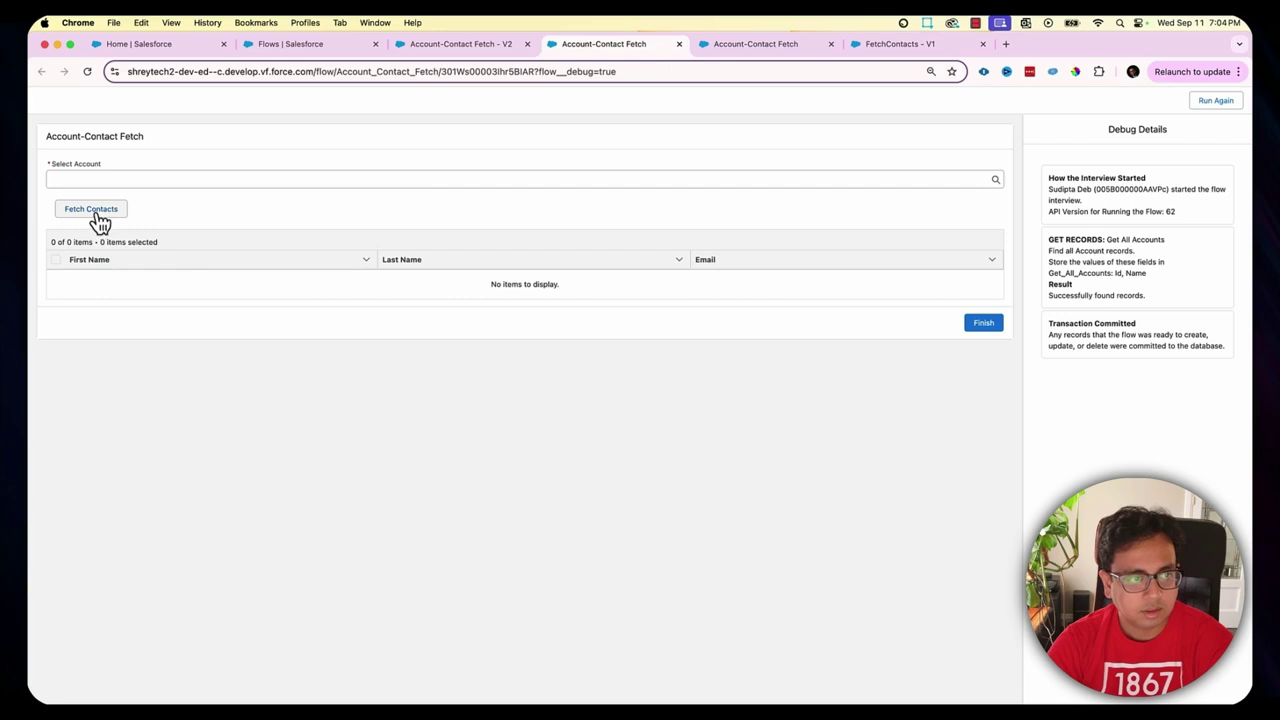
left_click(679, 44)
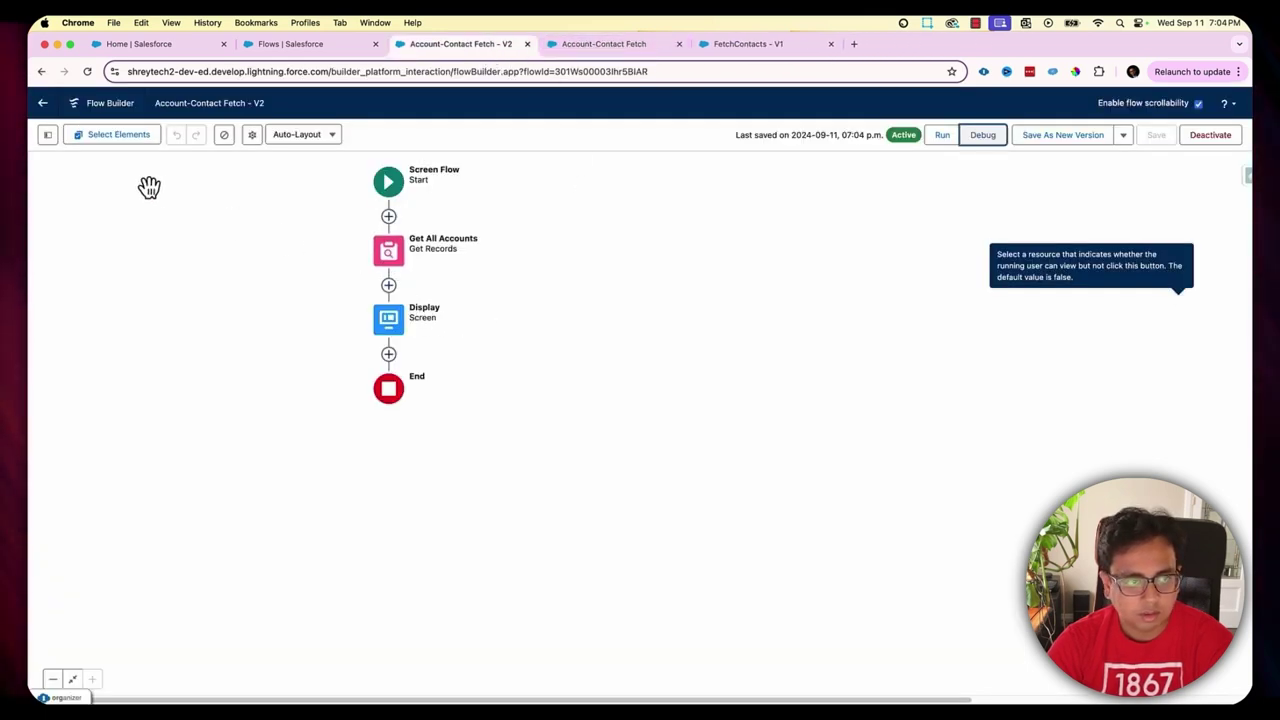
Step: Change the shouldNotDisplayActionButton formula to ISBLANK({!Select_Account.selectedChoiceValues}), check its syntax and finish editing
left_click(47, 137)
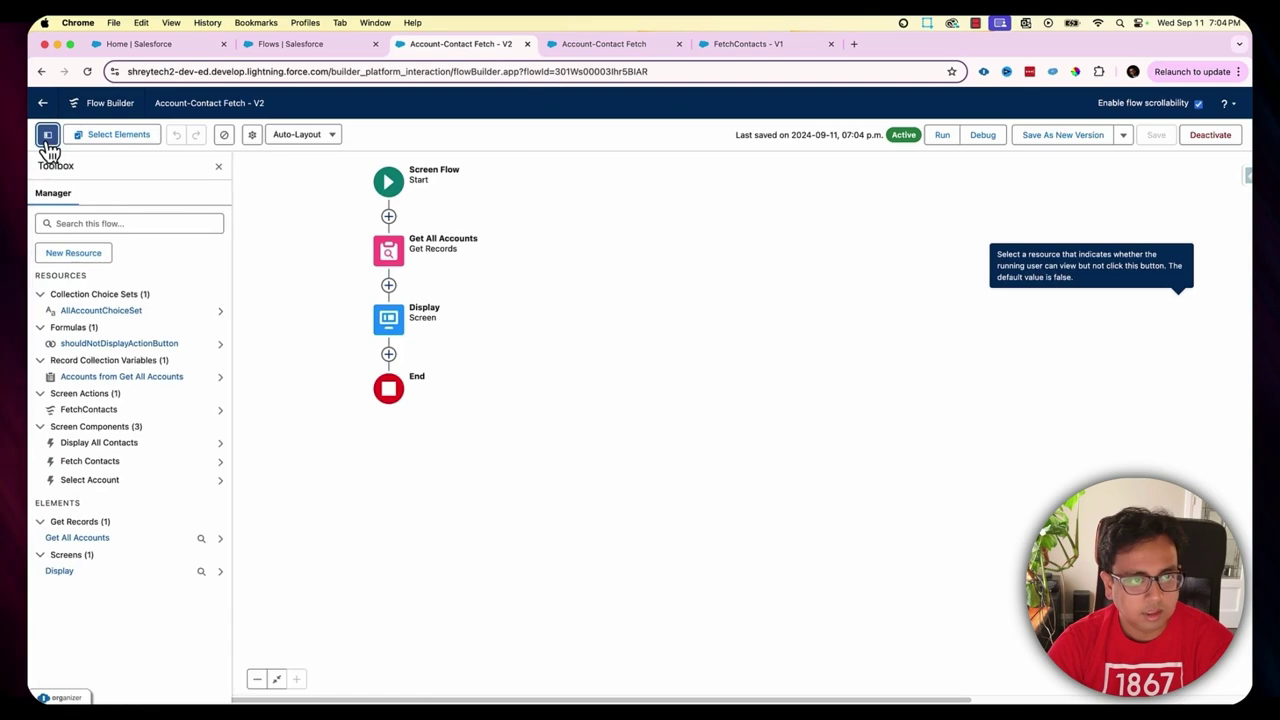
left_click(105, 343)
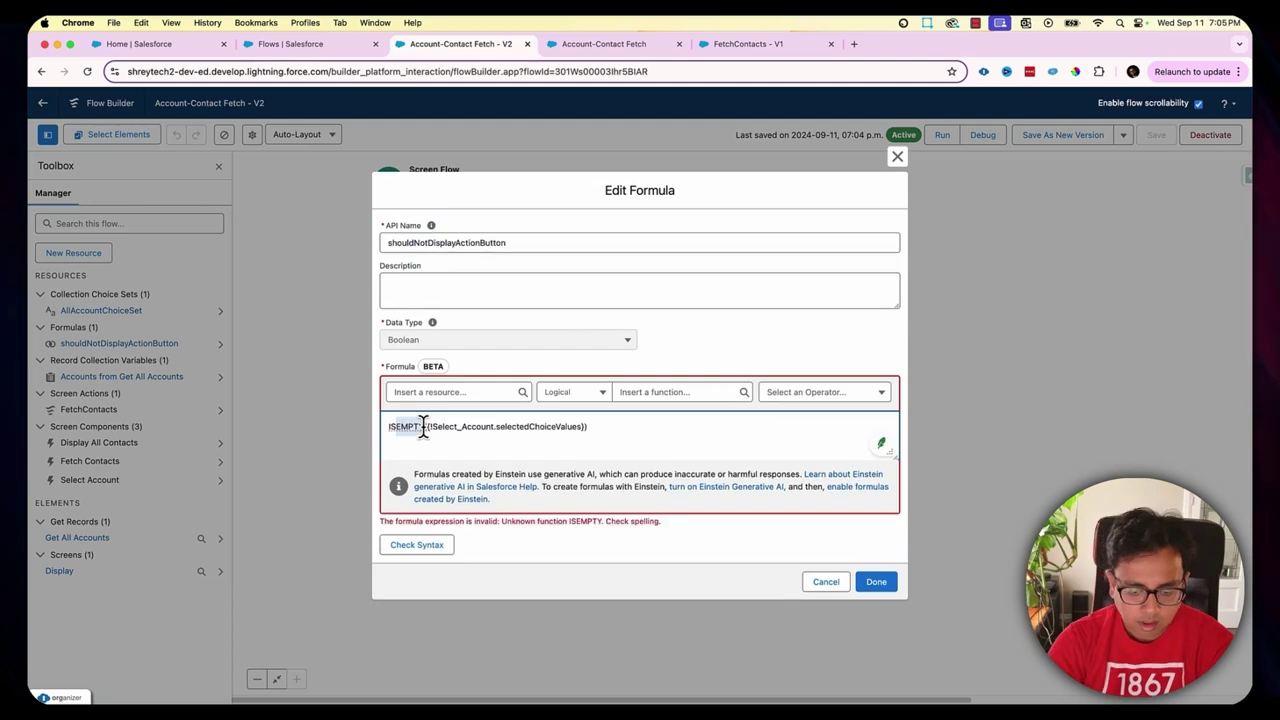
type("ISBLANK")
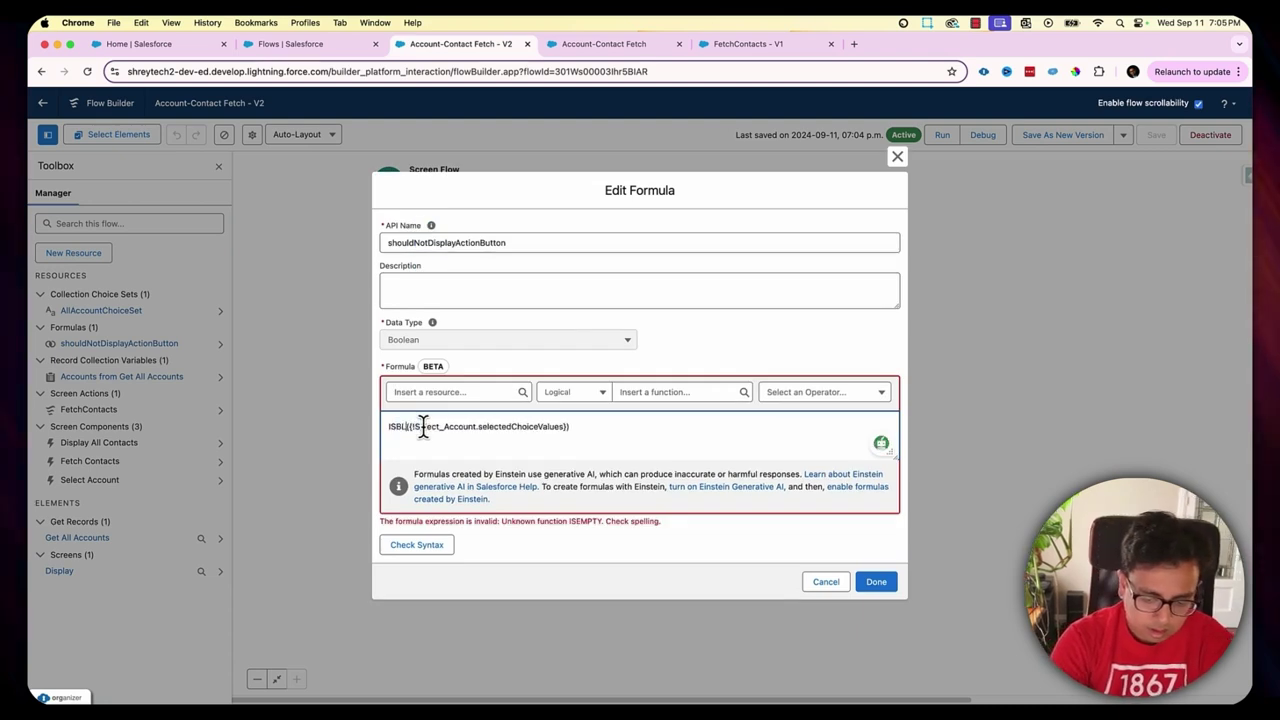
left_click(420, 548)
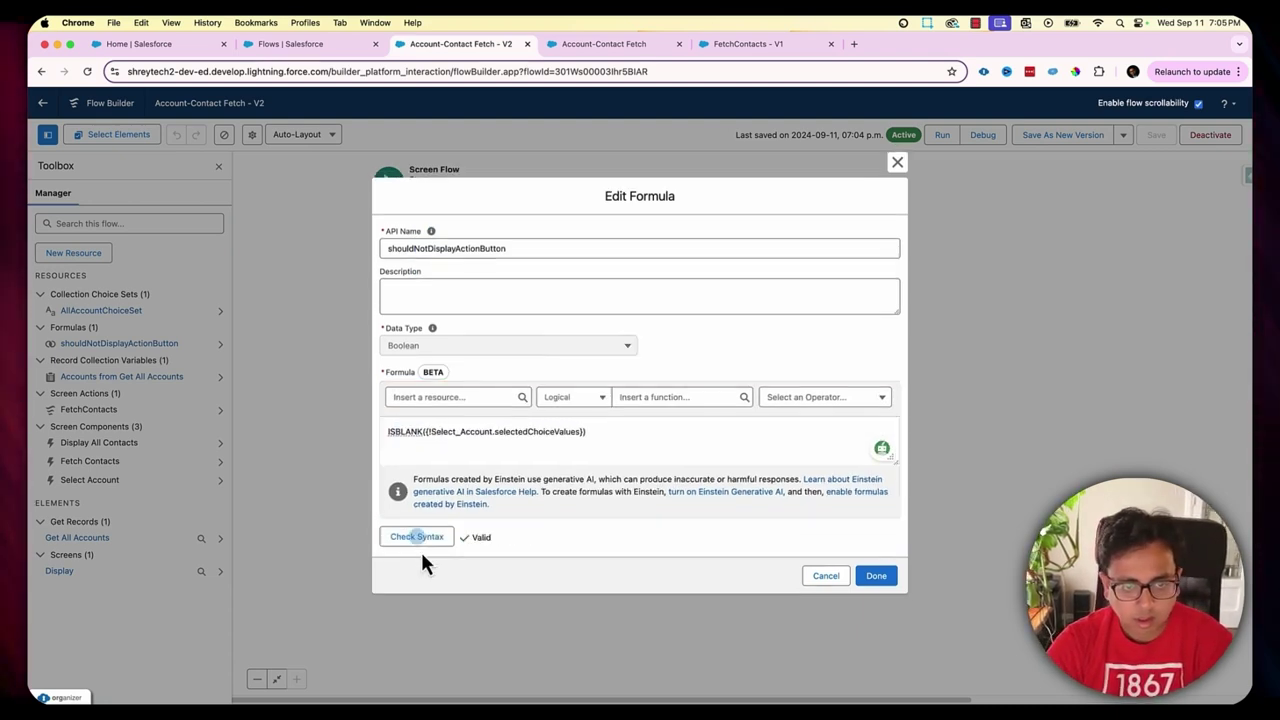
left_click(868, 576)
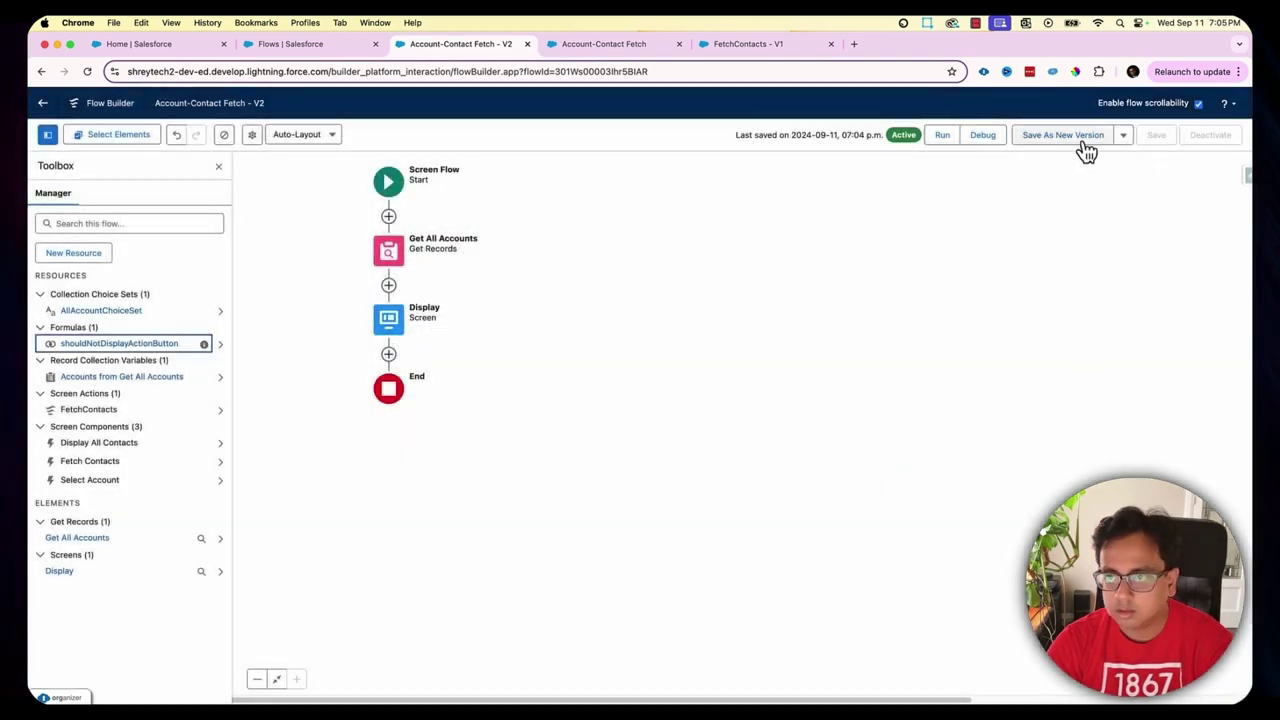
Step: Save the flow with the corrected formula as a new version and activate that version
left_click(1068, 136)
left_click(870, 499)
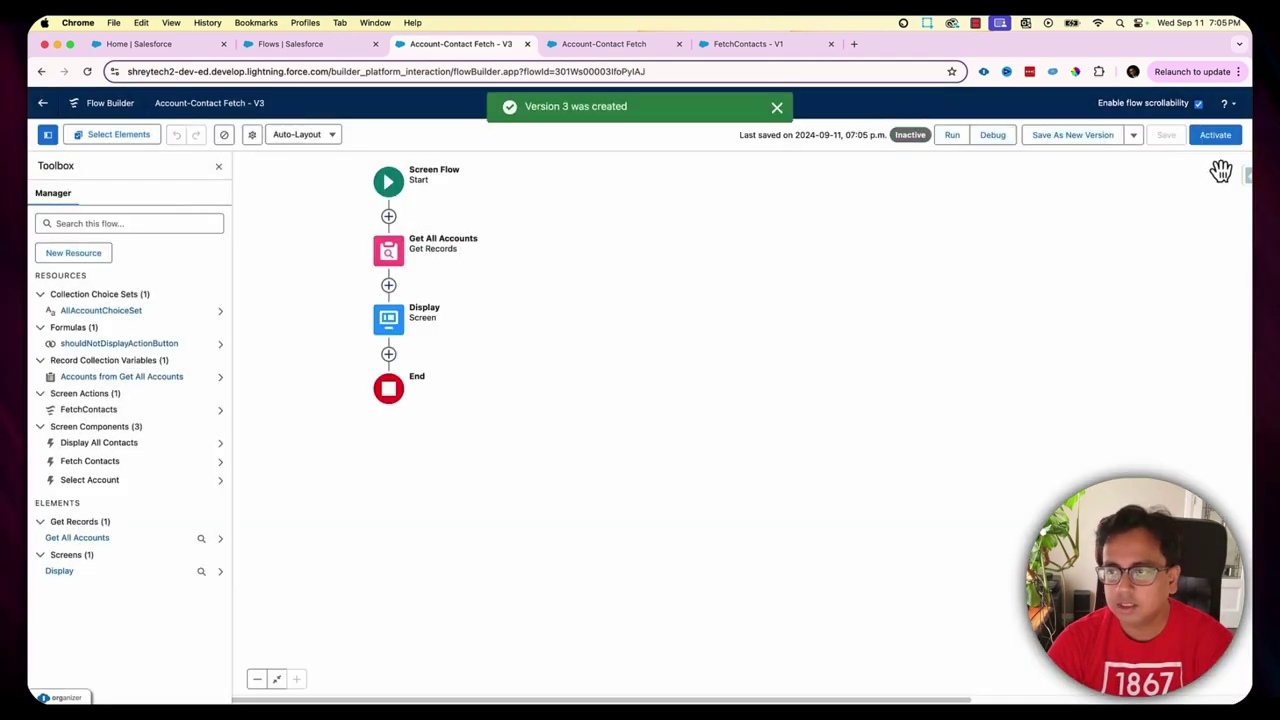
left_click(1218, 138)
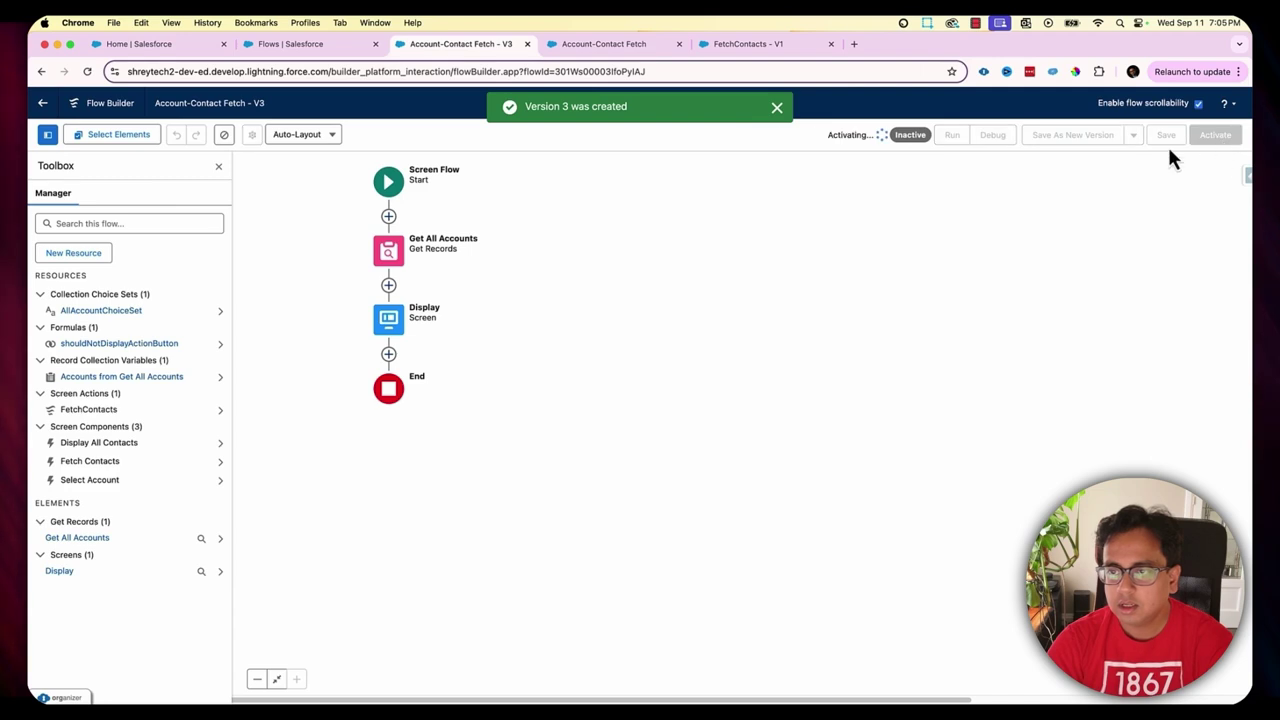
Step: Debug the flow with the default options and select the Edge Communications account to check the Fetch Contacts button
left_click(984, 136)
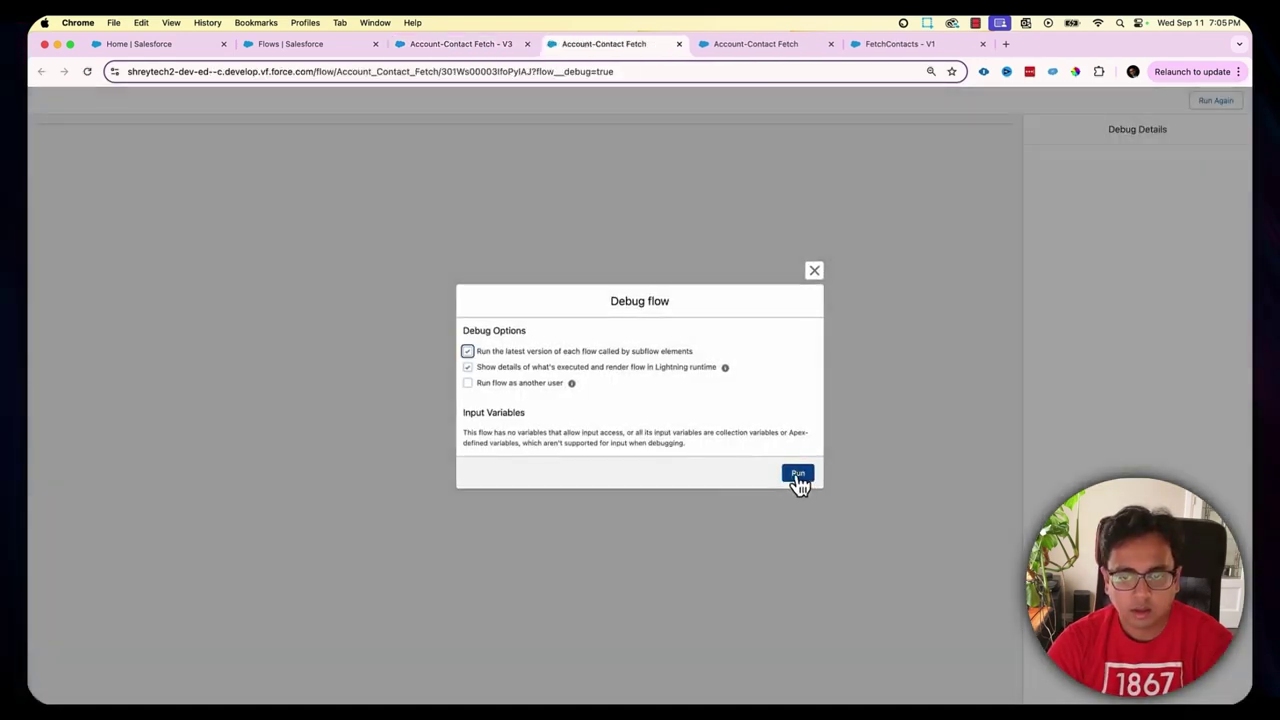
left_click(797, 478)
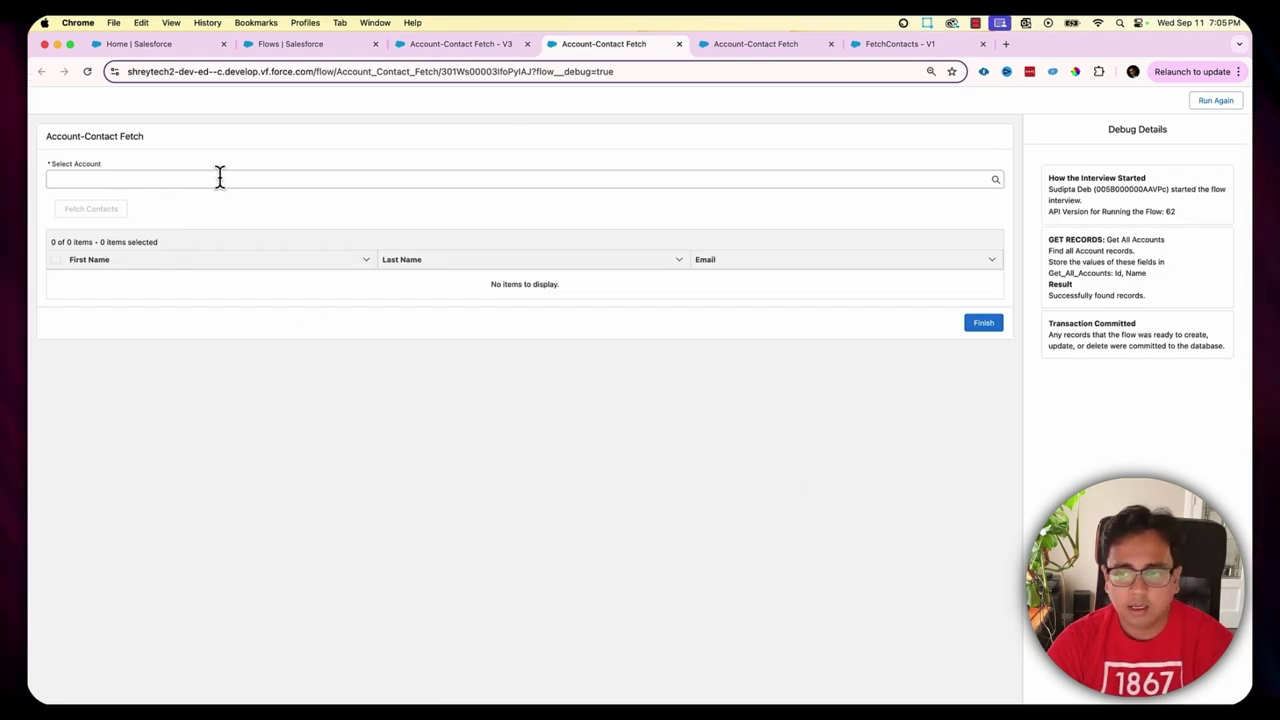
left_click(143, 179)
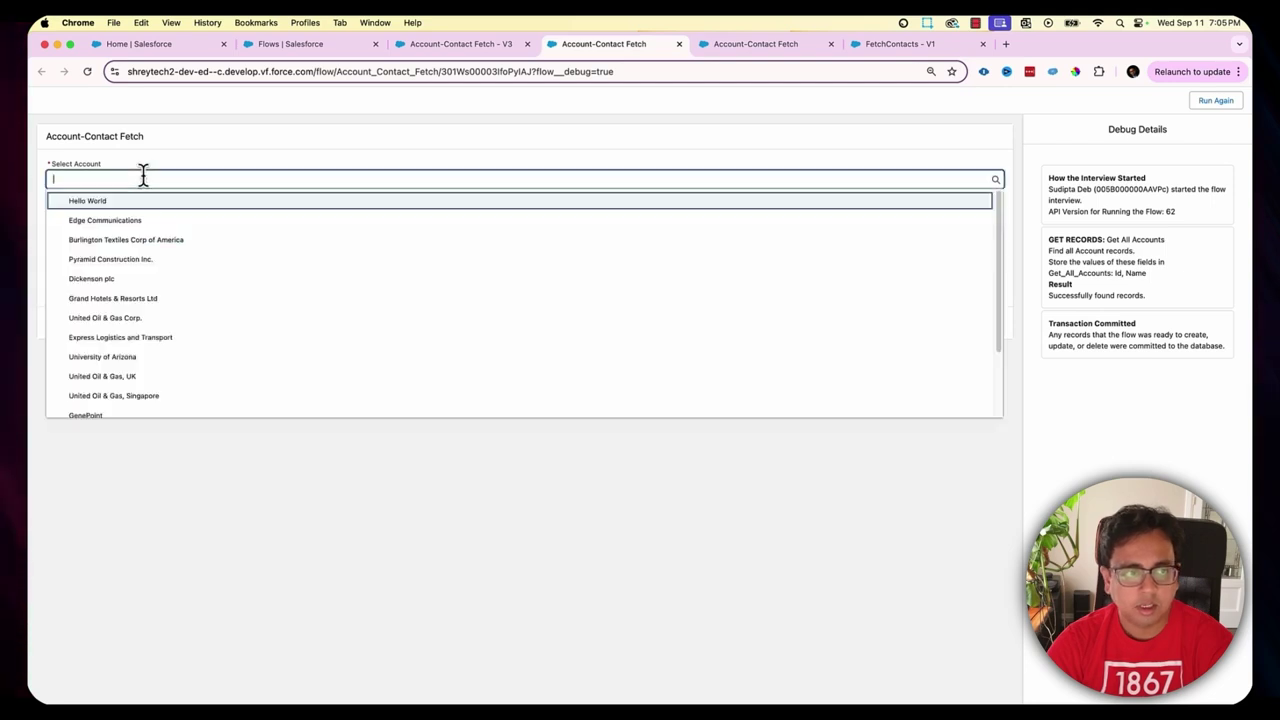
left_click(141, 226)
left_click(72, 212)
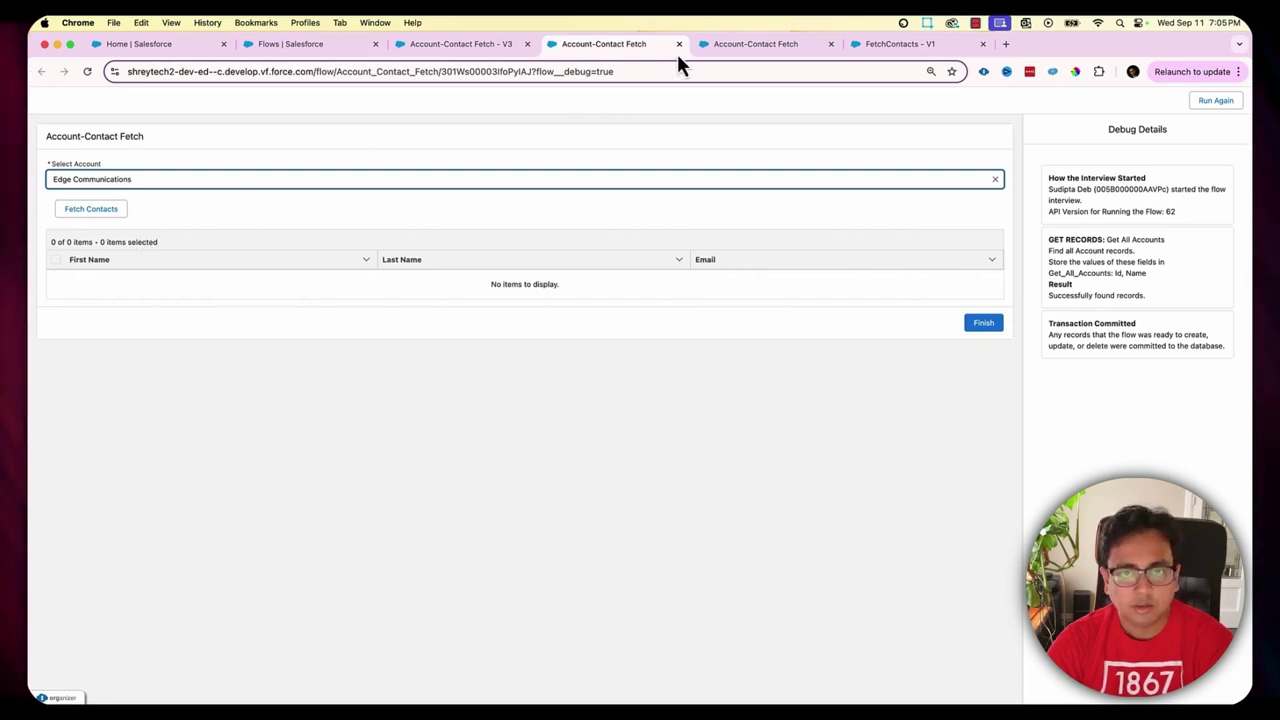
Step: Return to the Account-Contact Fetch flow and review the Get All Accounts element and the Display screen
left_click(487, 55)
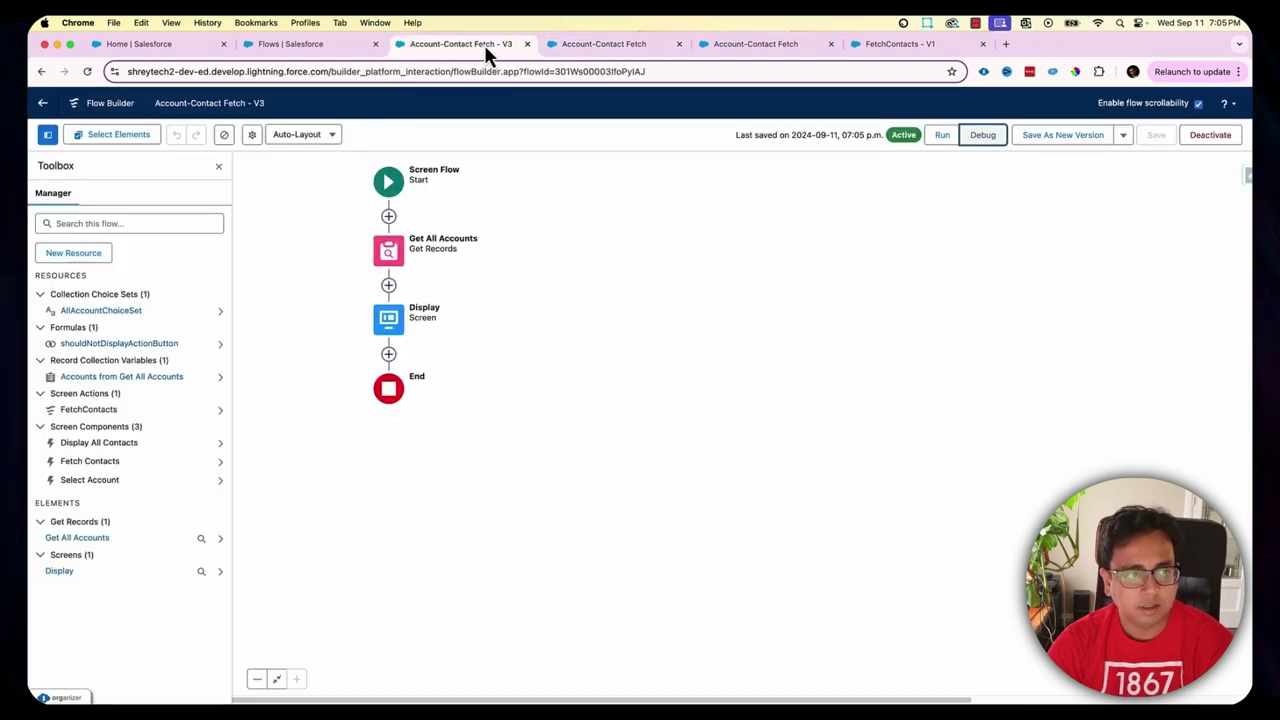
double_click(396, 262)
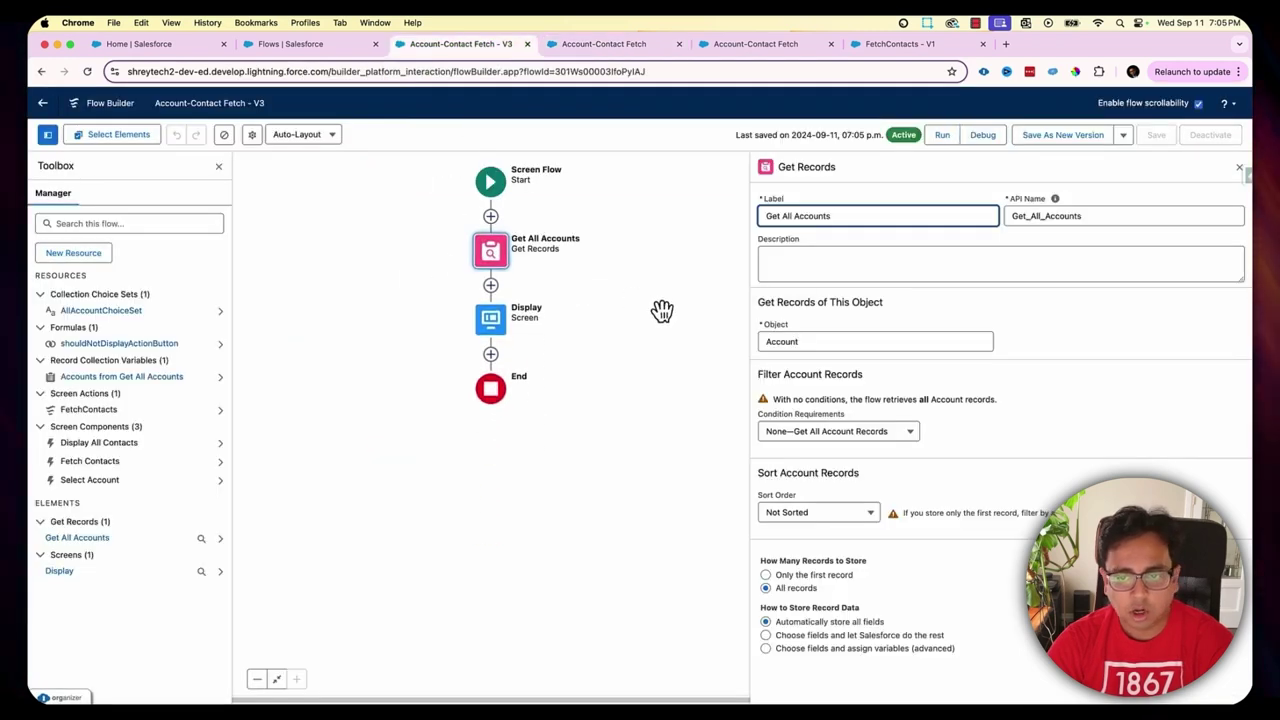
double_click(489, 320)
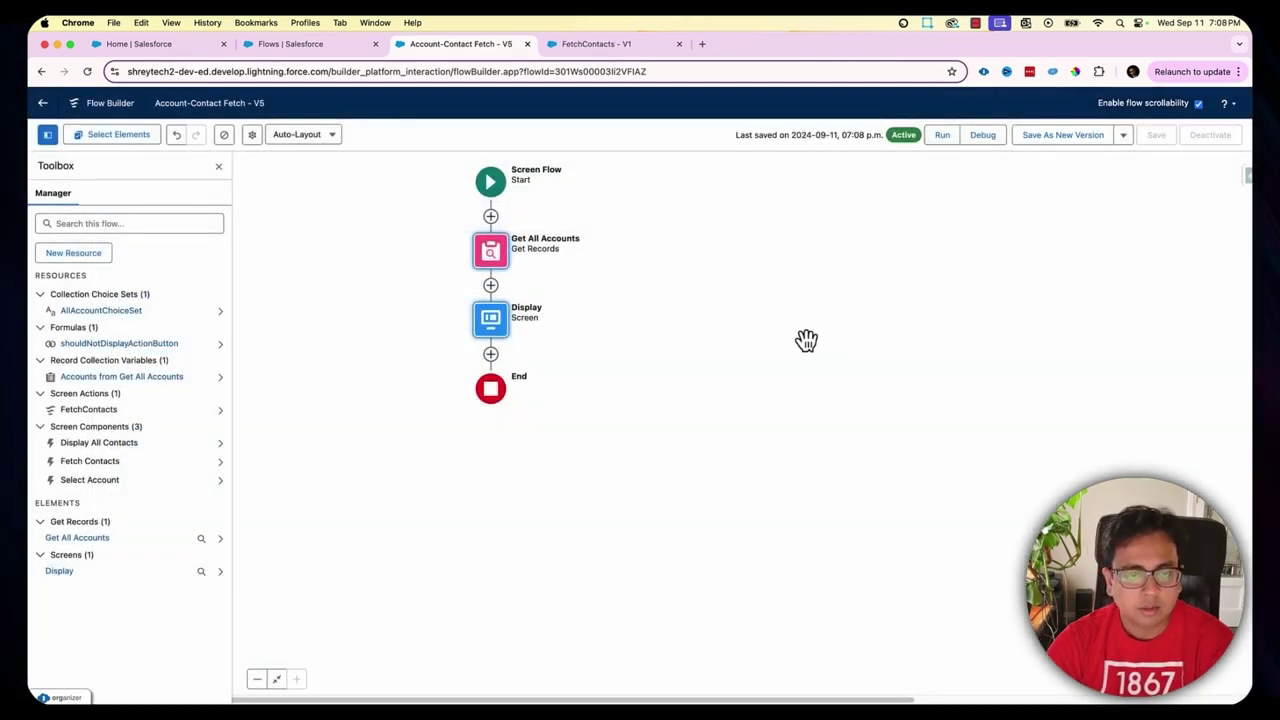
Step: Set the Display All Contacts data table on the Display screen to appear when All Conditions Are Met (AND)
double_click(494, 322)
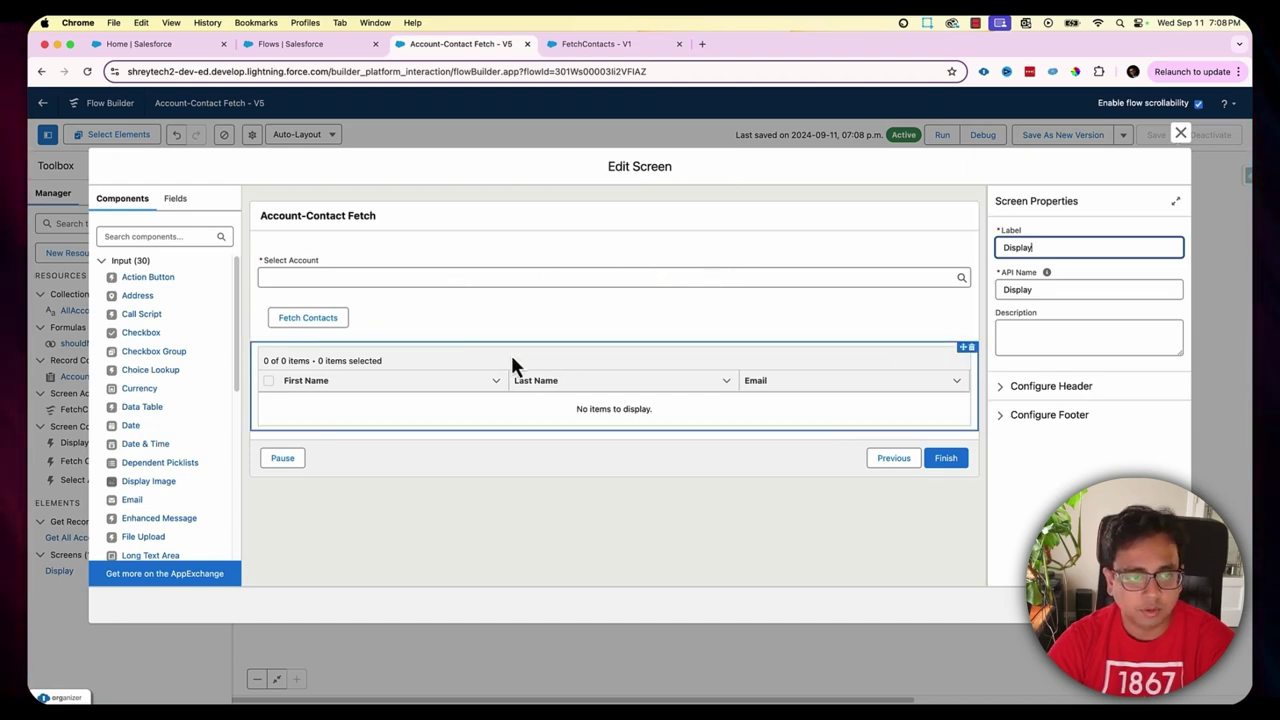
left_click(421, 390)
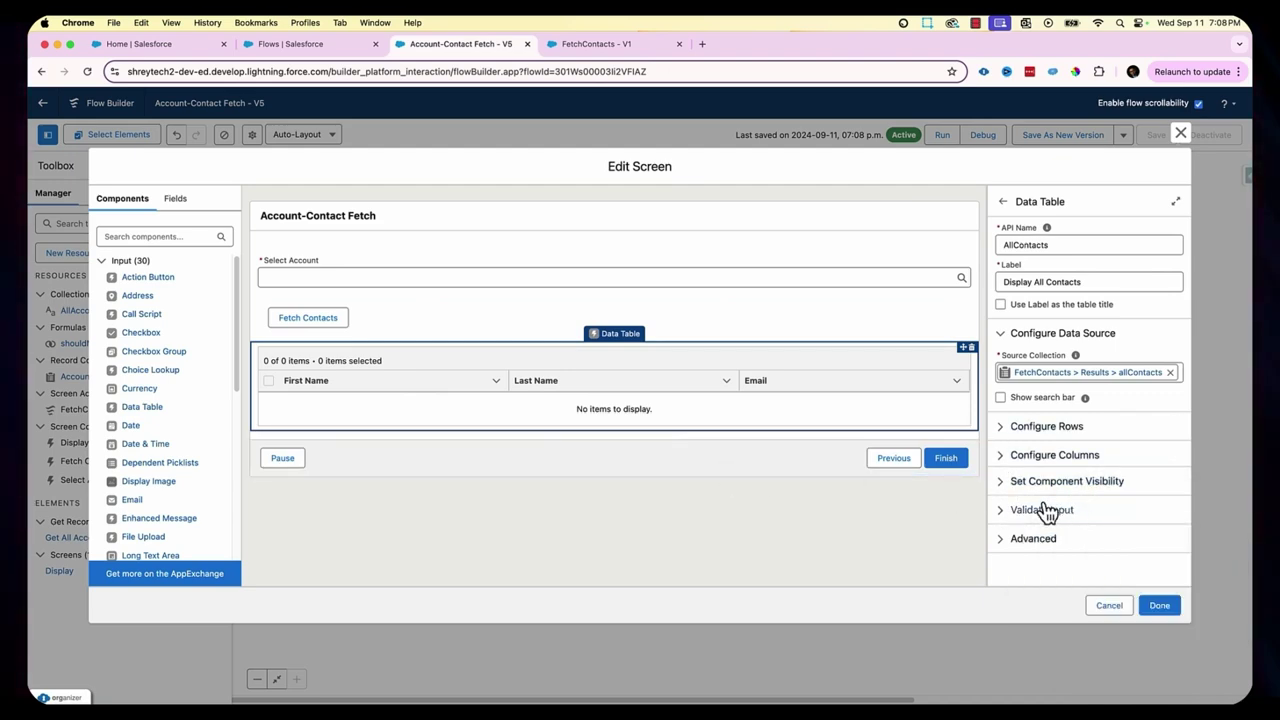
left_click(1008, 483)
left_click(1080, 495)
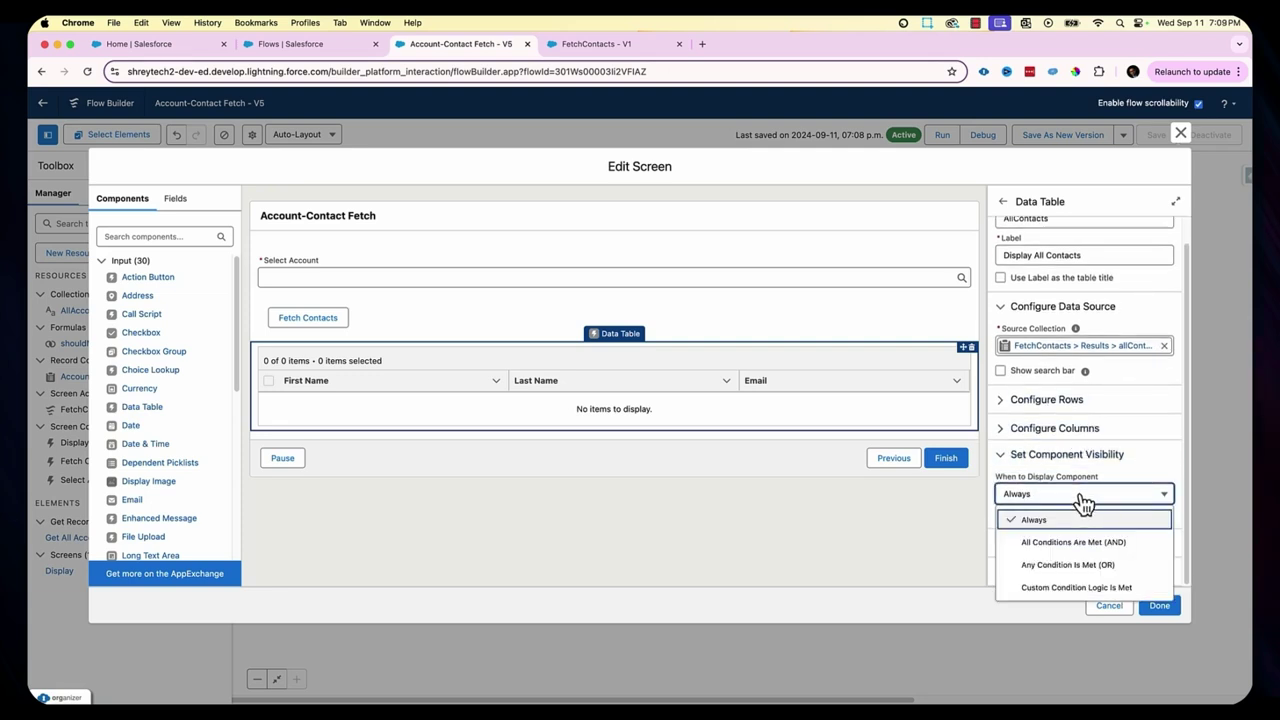
left_click(1071, 540)
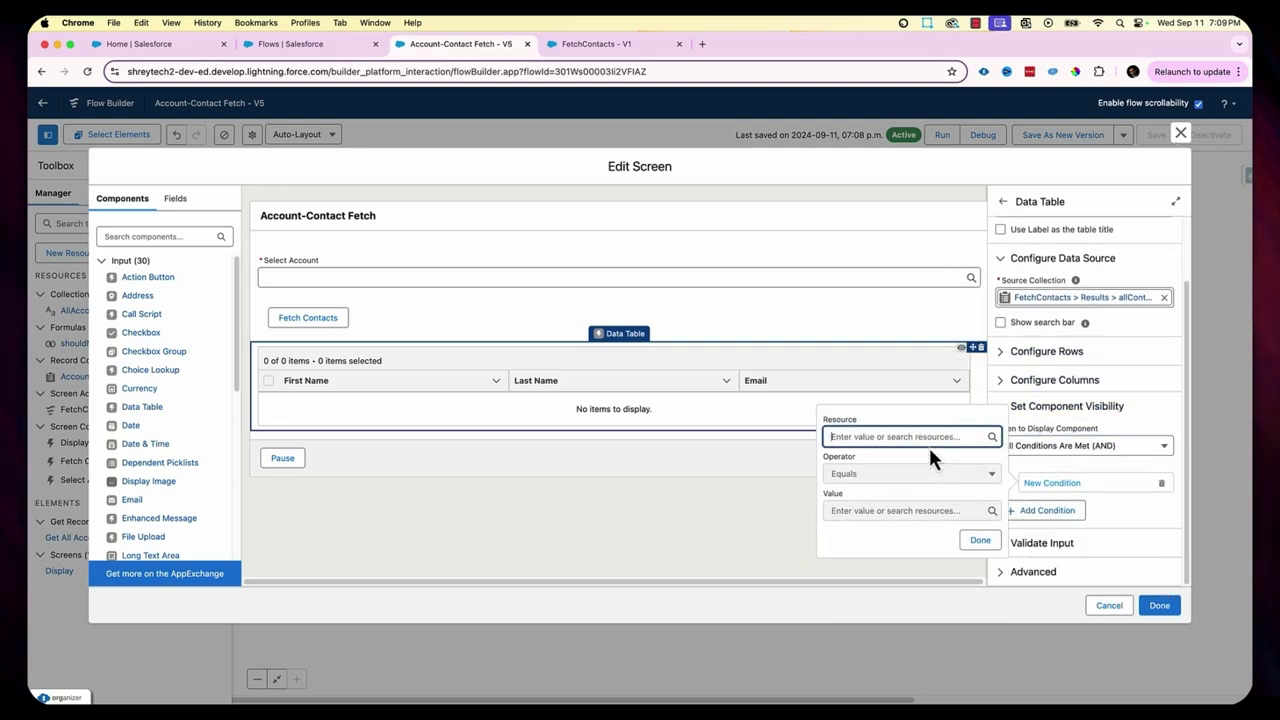
Step: Define the data table's visibility condition as FetchContacts > IsSuccess Equals $GlobalConstant.True
left_click(928, 437)
left_click(920, 536)
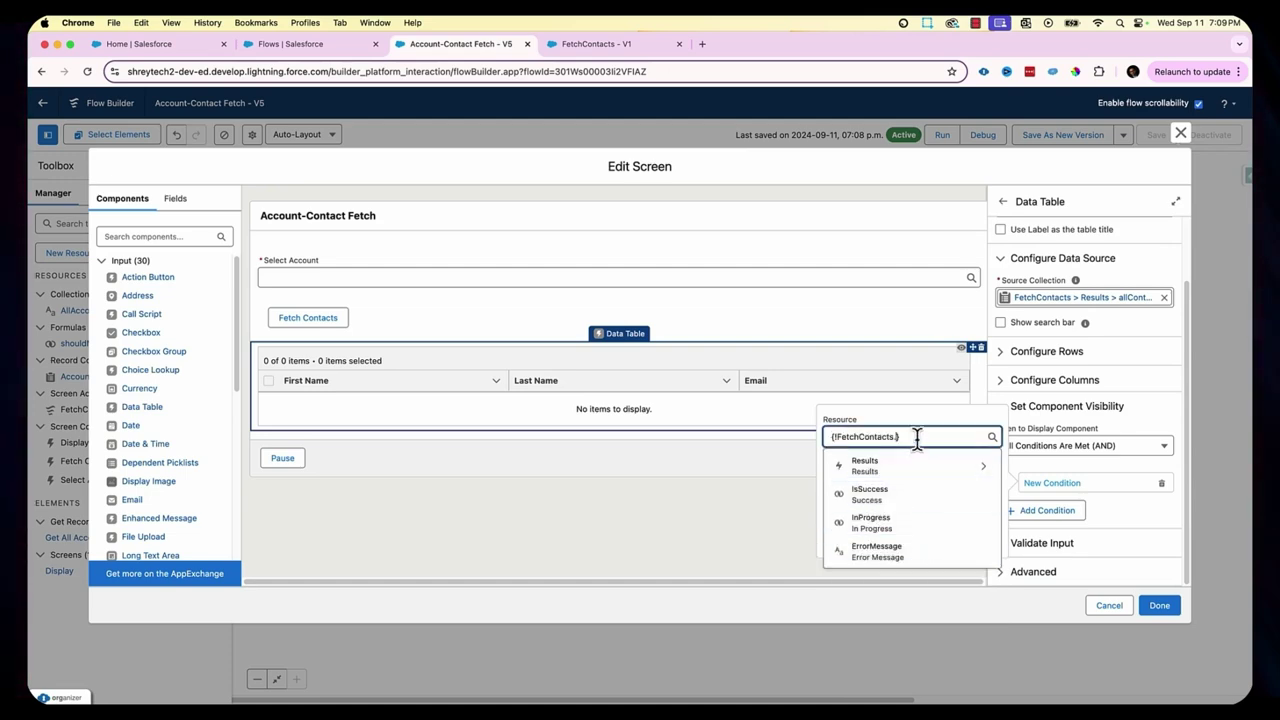
left_click(907, 500)
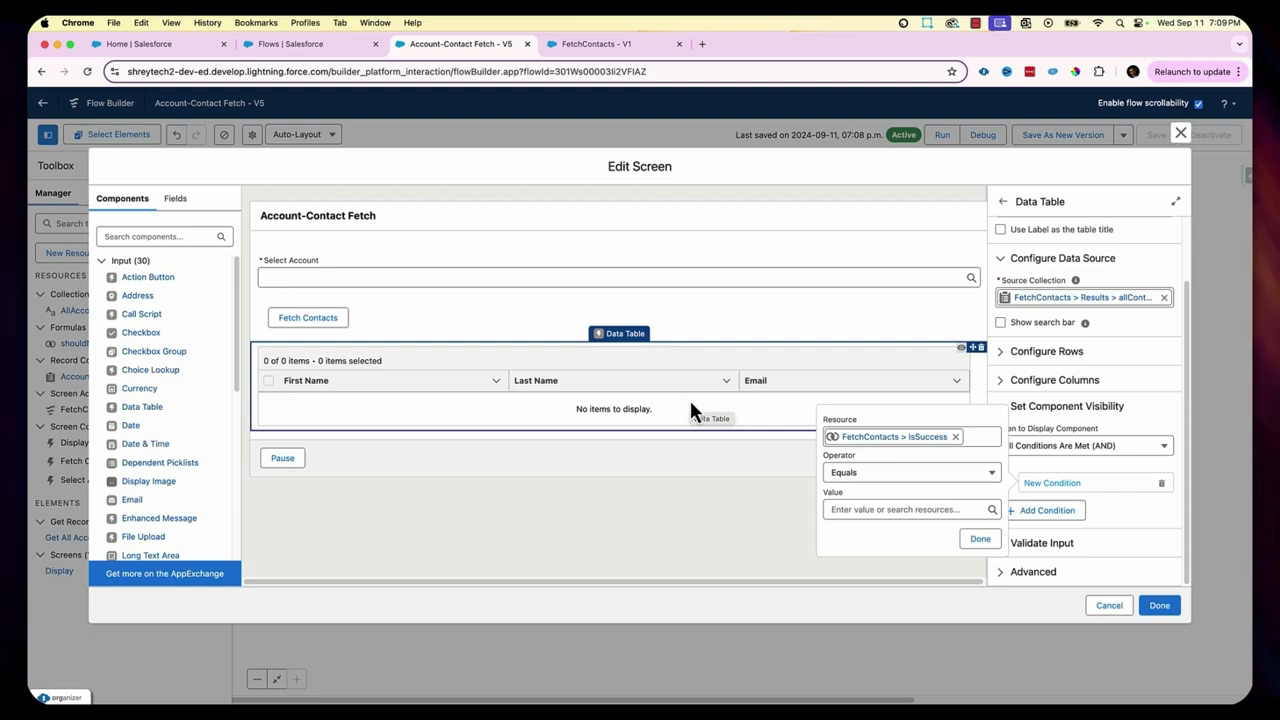
left_click(903, 508)
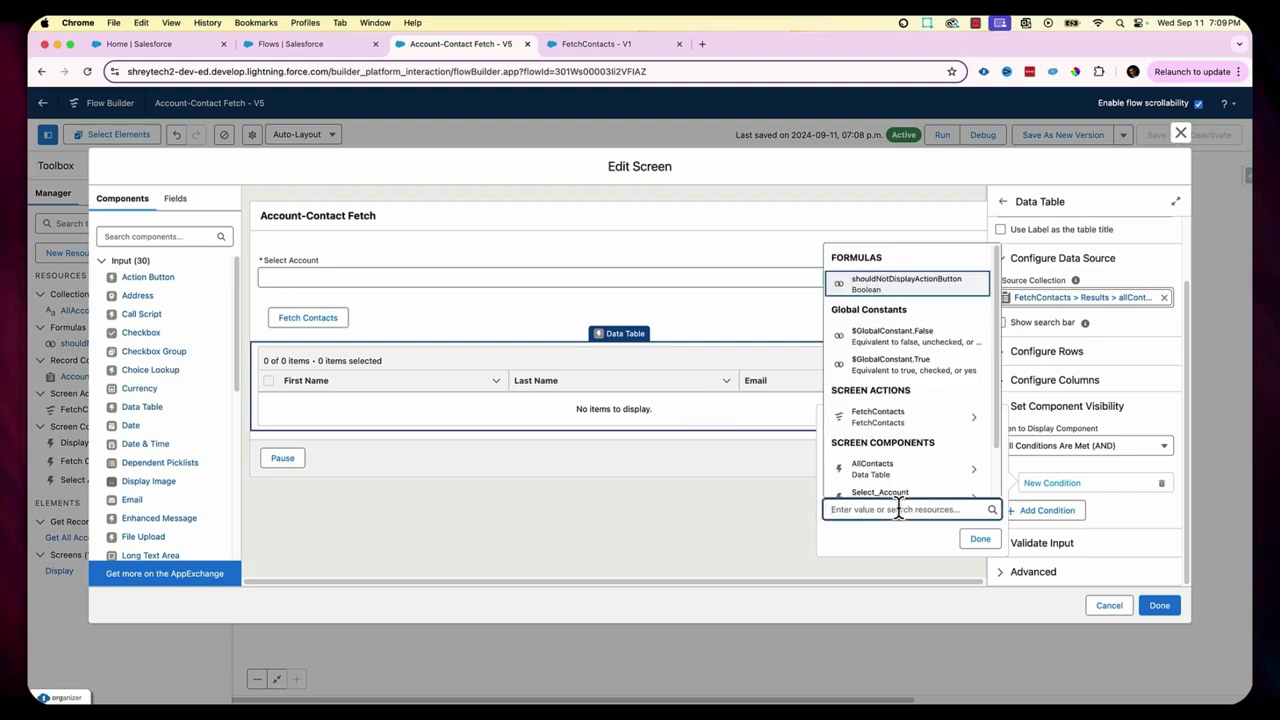
left_click(940, 366)
left_click(980, 540)
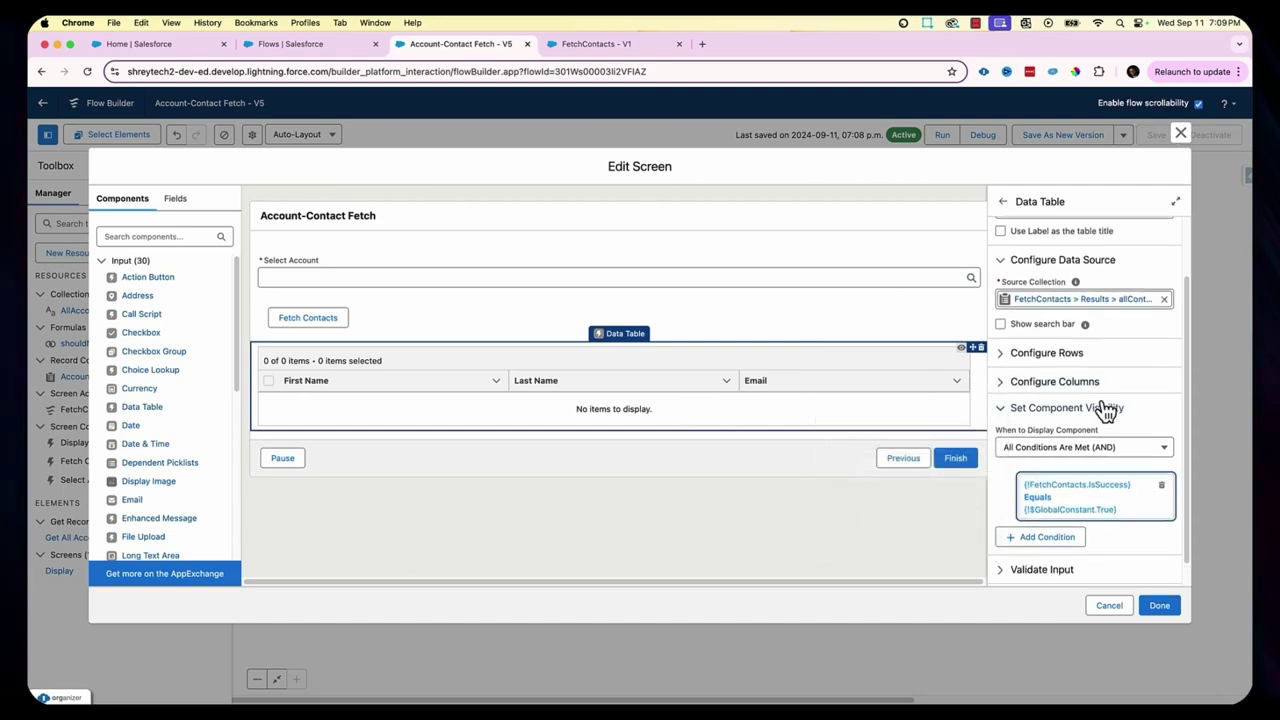
Step: Set the data table's revisited screen values to refresh inputs to incorporate changes elsewhere in the flow, and finish editing the screen
scroll(1103, 409, "down", 1)
left_click(1007, 576)
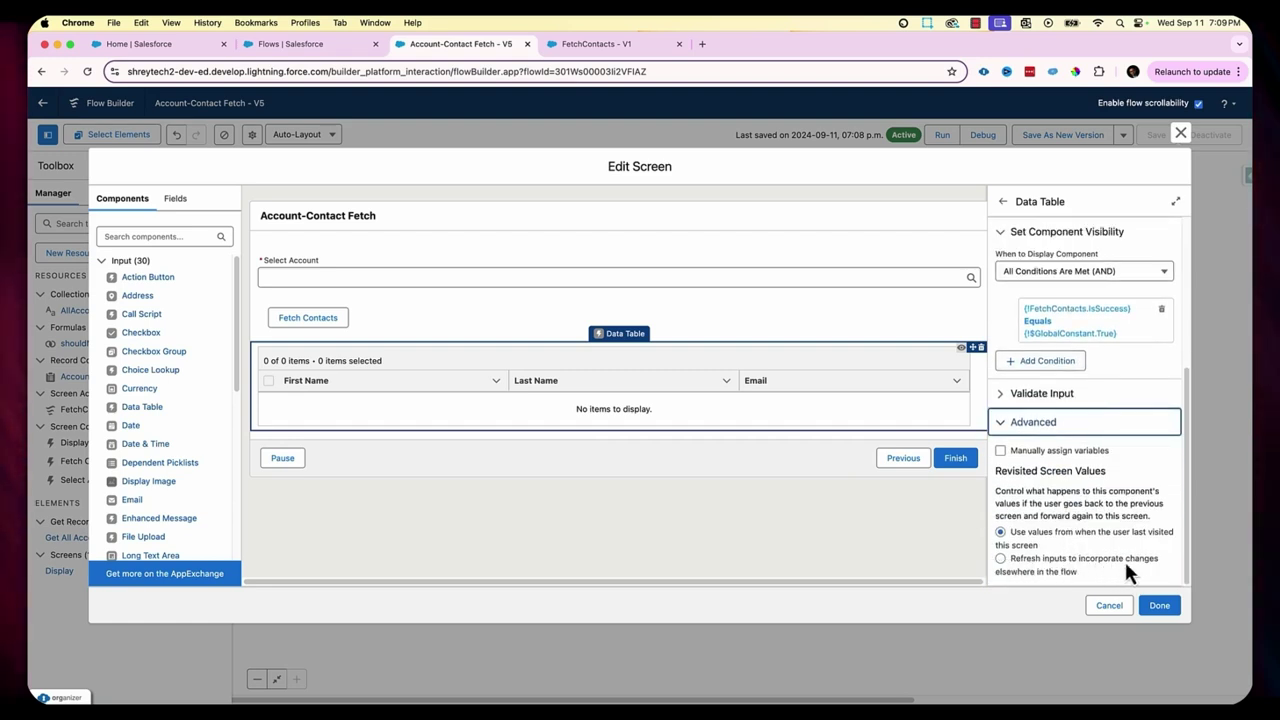
left_click(1001, 559)
left_click(1174, 608)
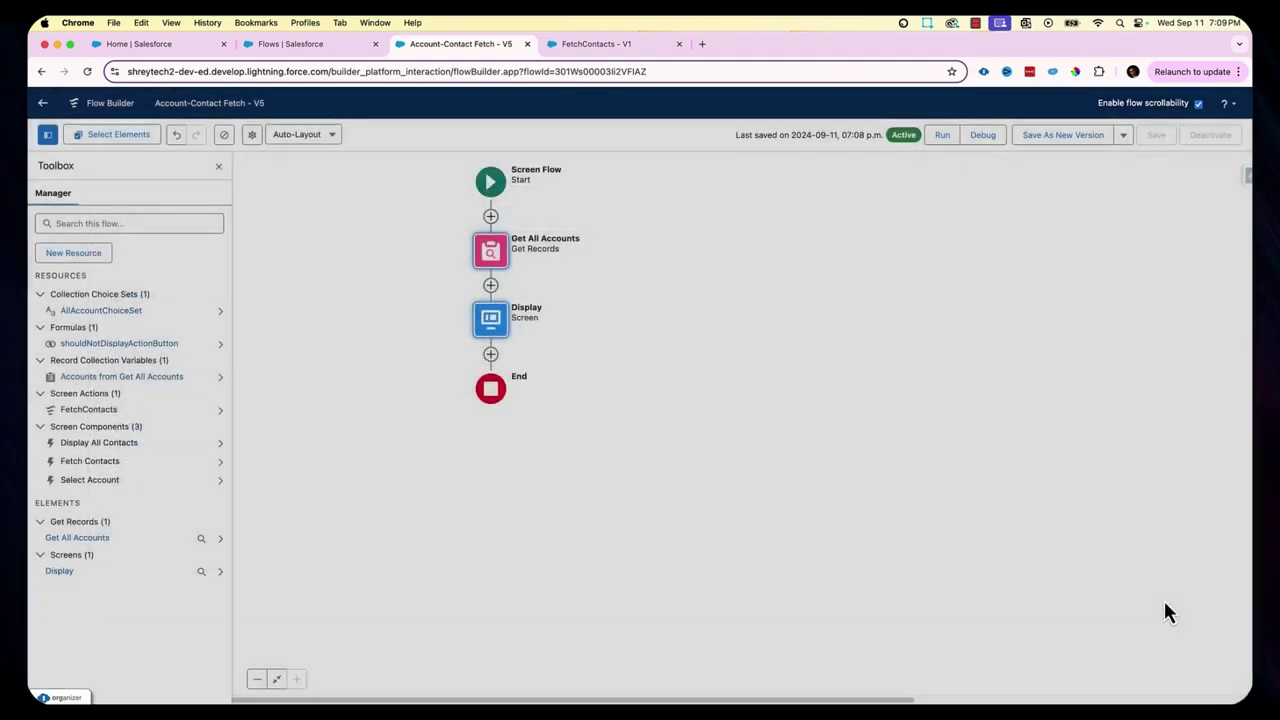
Step: Save the flow as a new version labelled Account-Contact Fetch and activate it
left_click(1076, 140)
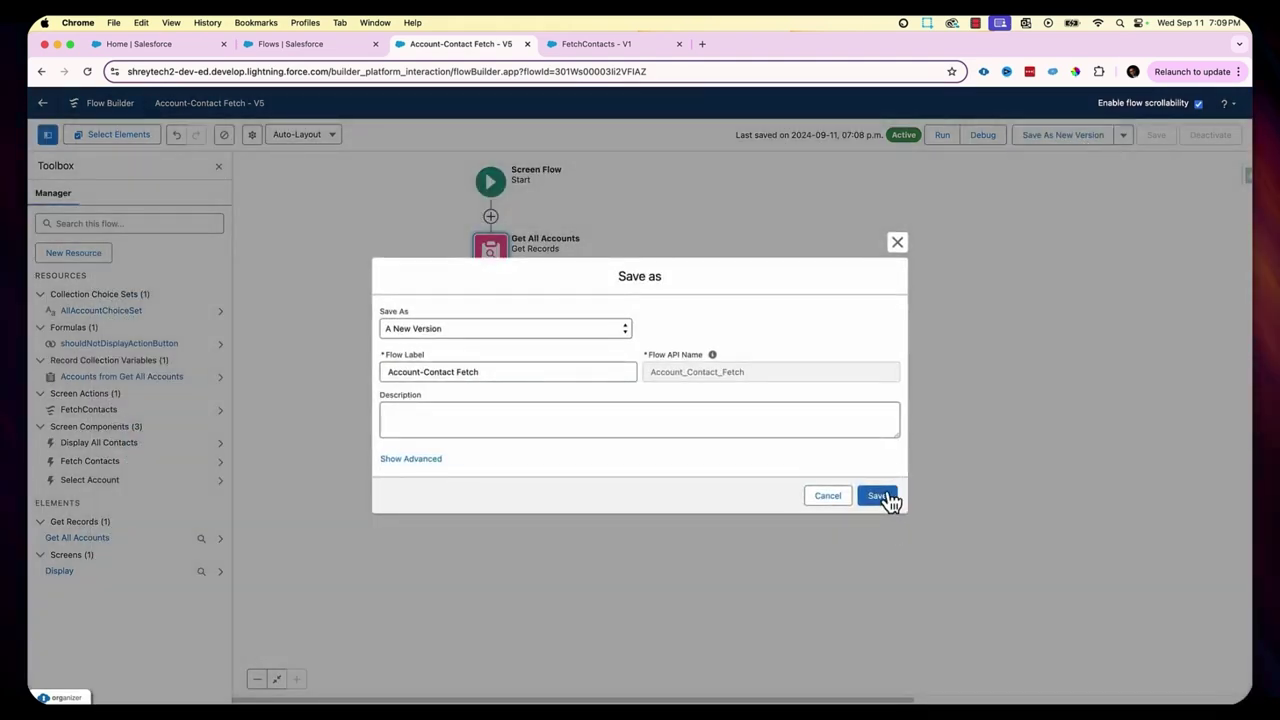
left_click(880, 497)
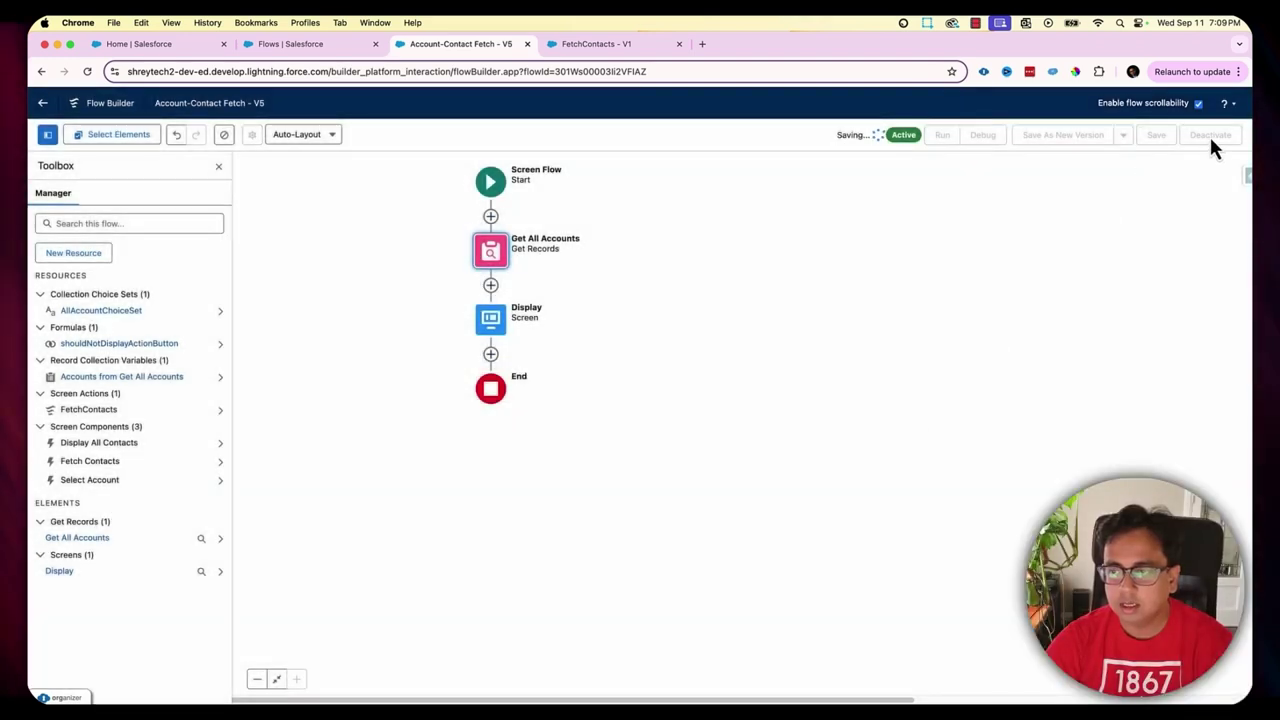
left_click(1211, 135)
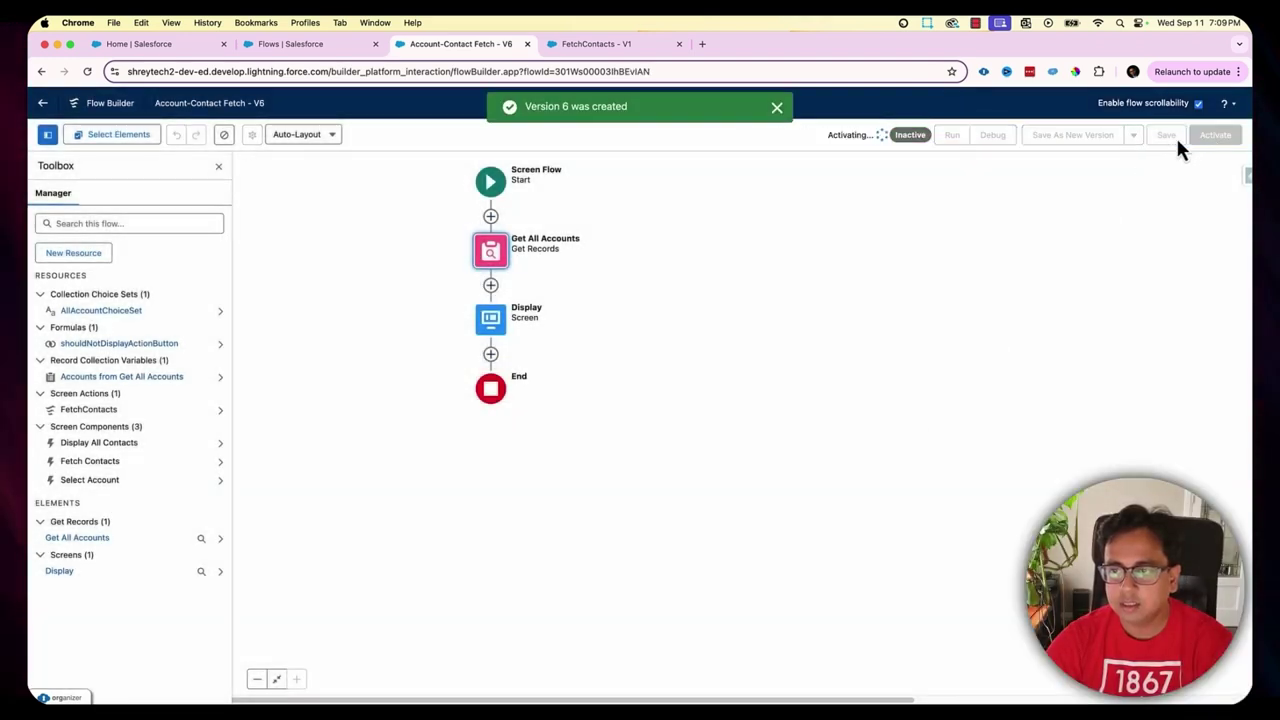
Step: Debug the flow with the default options and fetch the contacts of the Edge Communications account to test the table's visibility
left_click(991, 137)
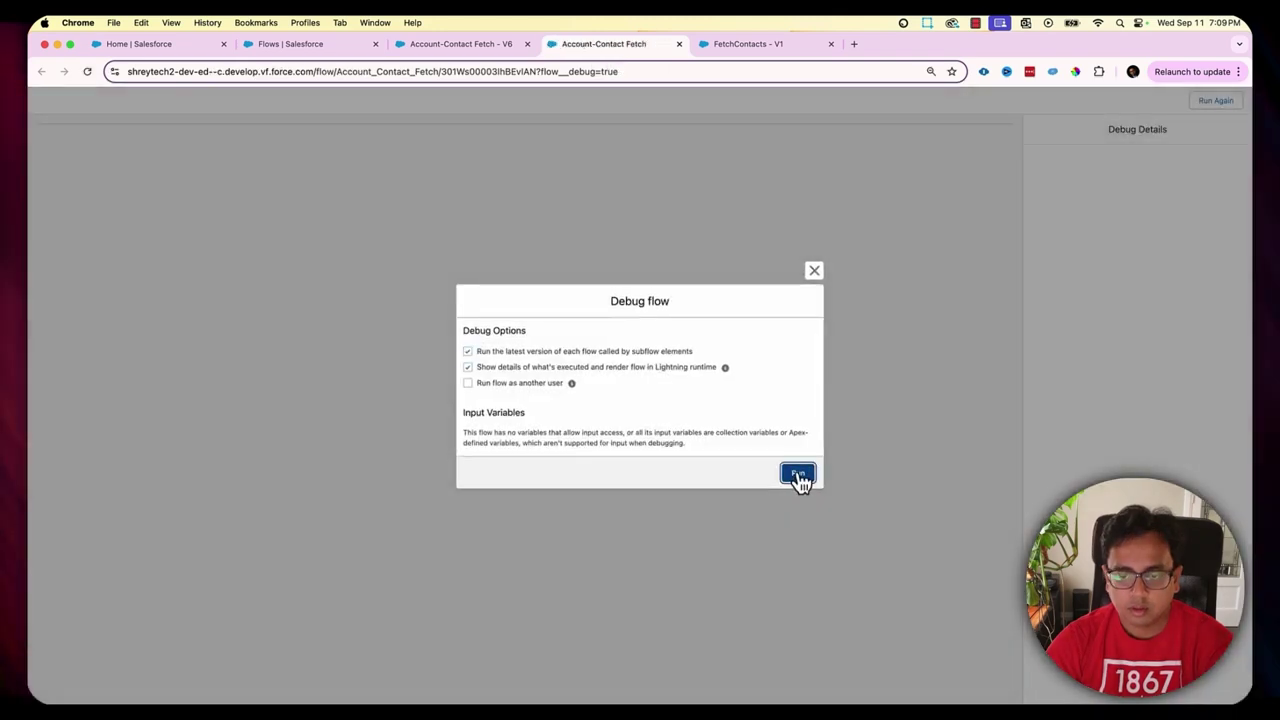
left_click(798, 476)
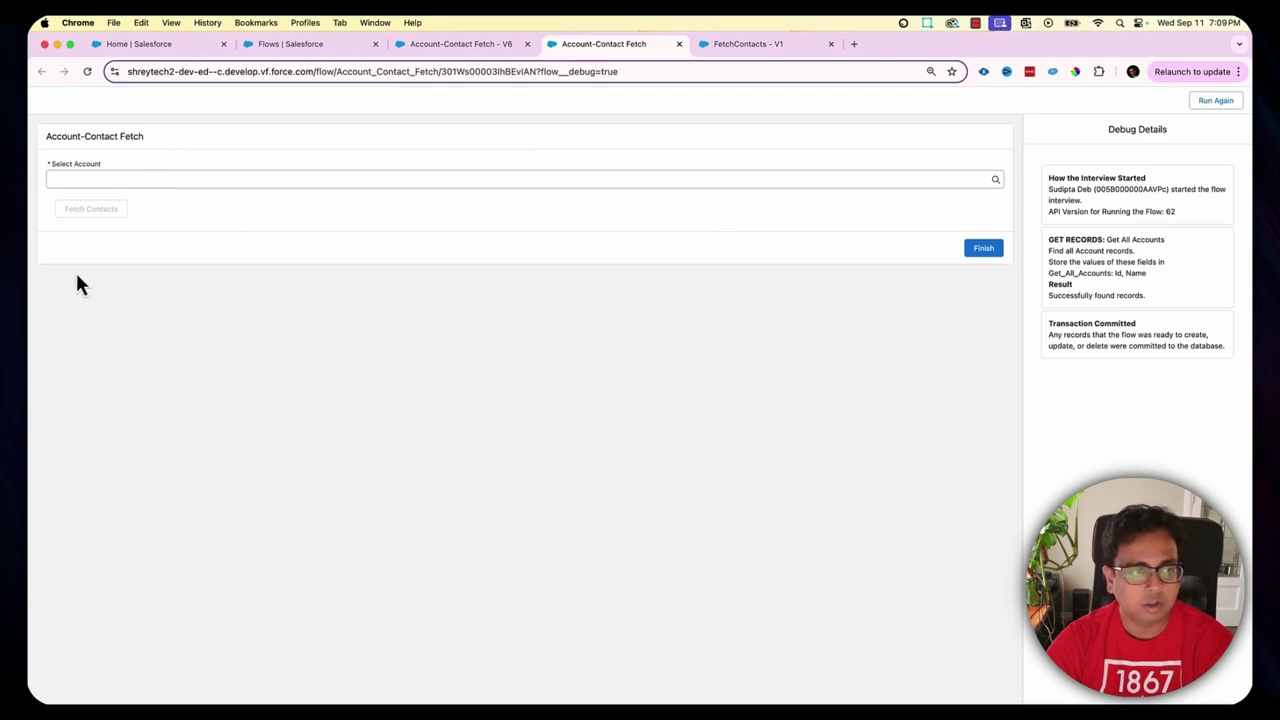
left_click(228, 178)
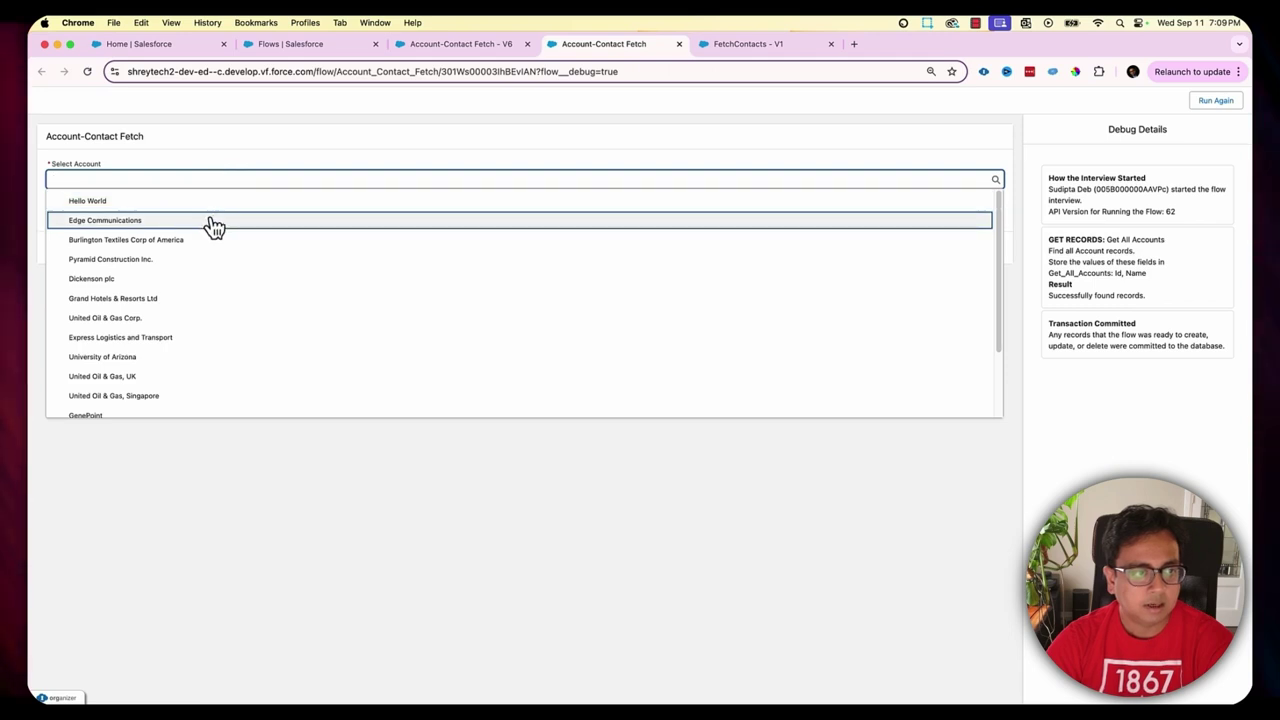
left_click(213, 222)
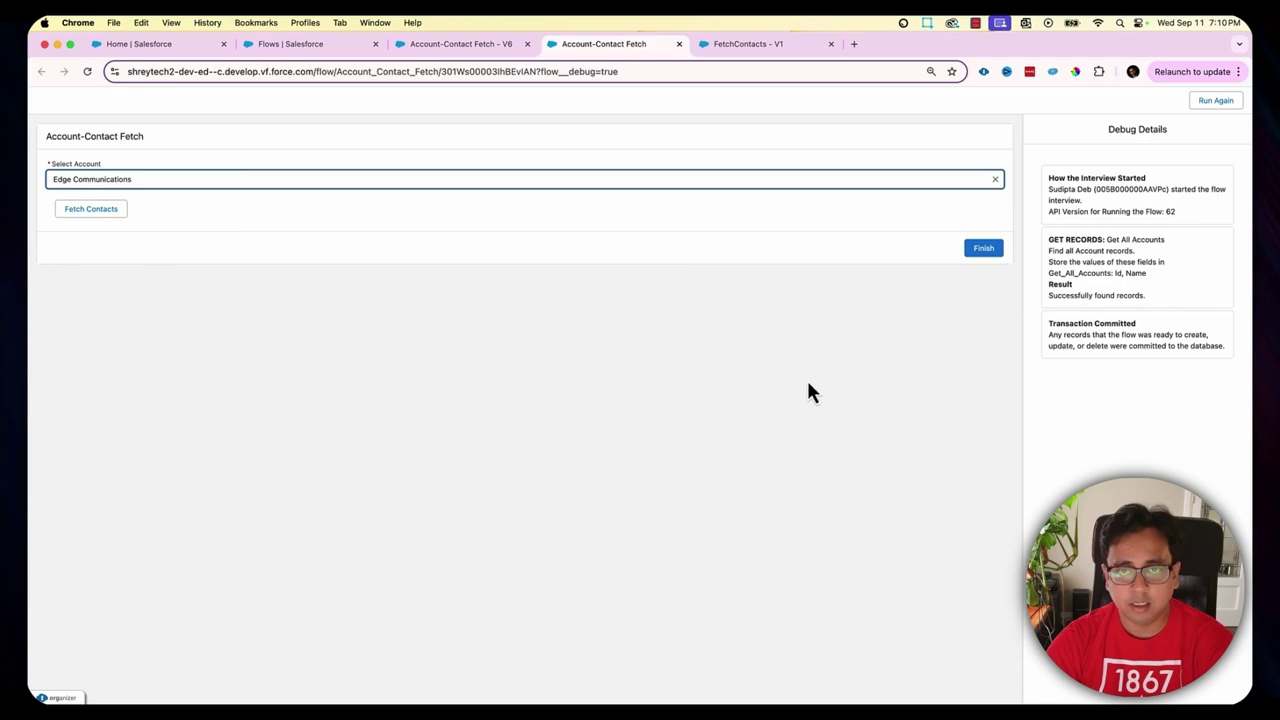
left_click(100, 210)
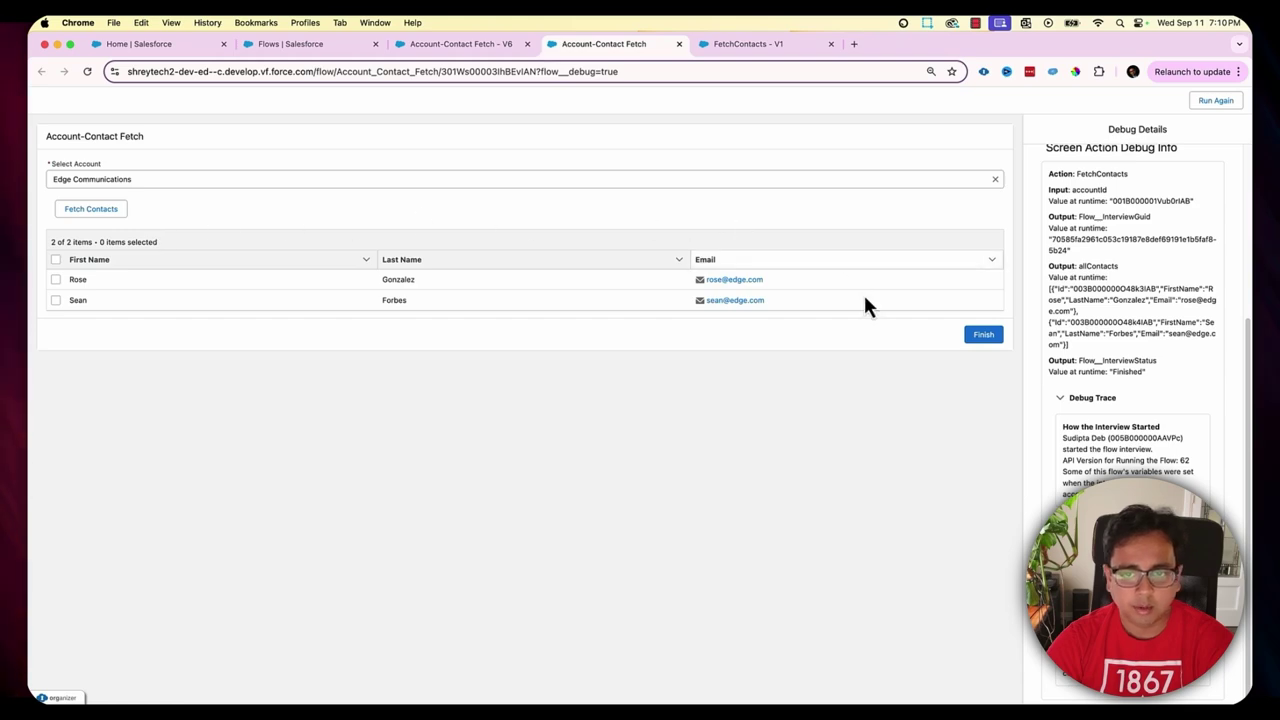